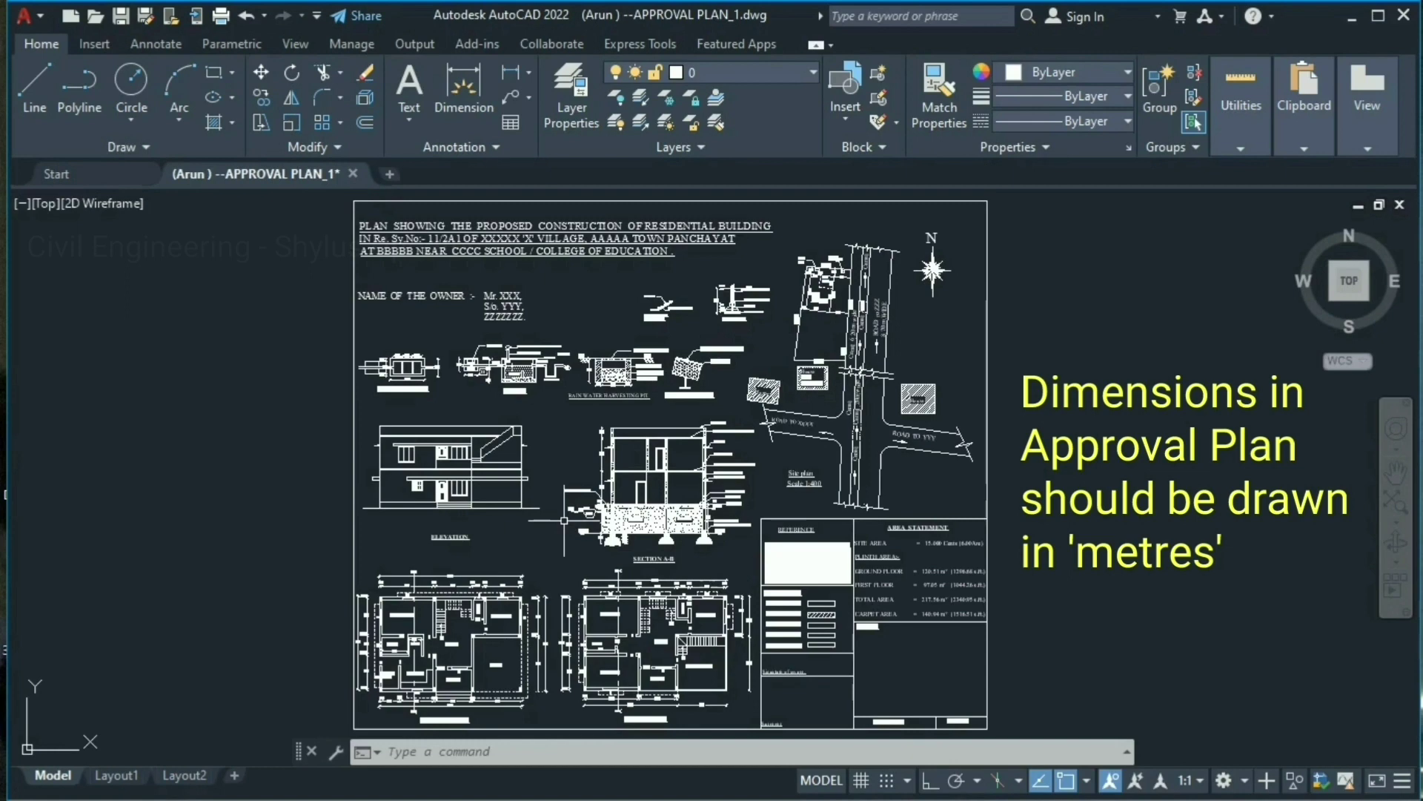
Zoom out from the title to show the elevation, section A-B, floor plans, site plan and area statement
scroll(299, 338, up, 4)
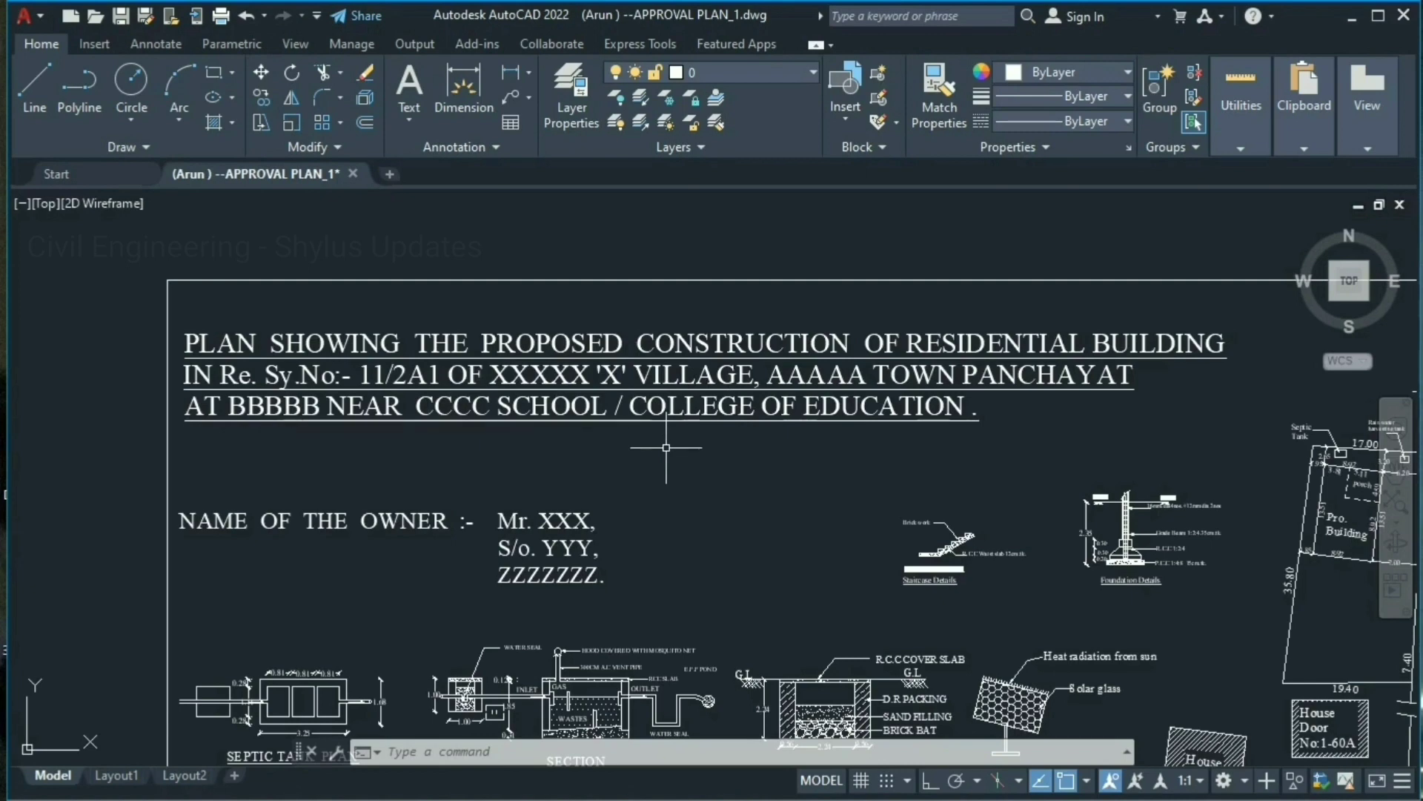
scroll(223, 445, up, 2)
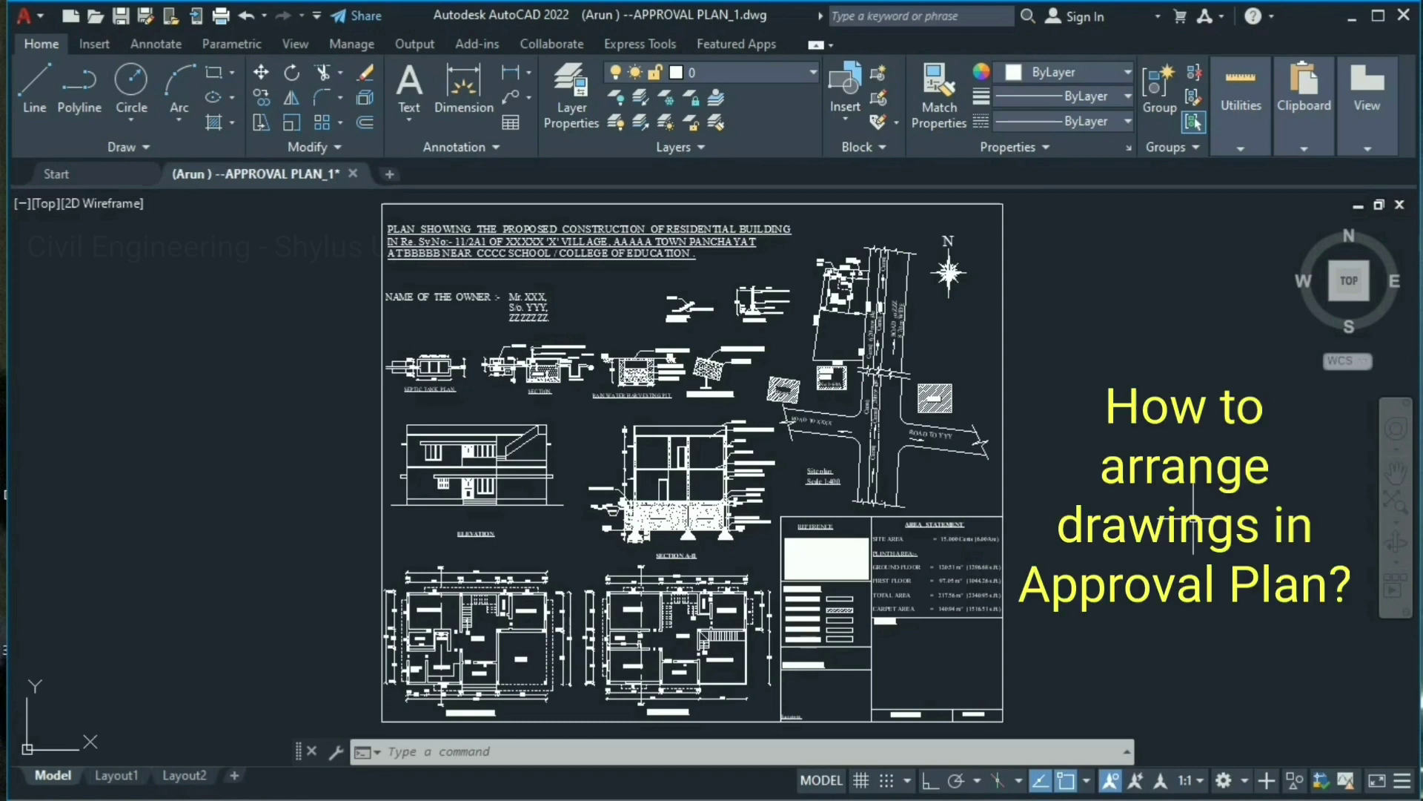
Zoom in on the floor plans, then pan across to the Reference and Area tables
middle_drag(741, 667, 741, 422)
scroll(653, 383, up, 5)
mouse_move(604, 384)
middle_down()
mouse_move(600, 400)
mouse_move(661, 393)
middle_up()
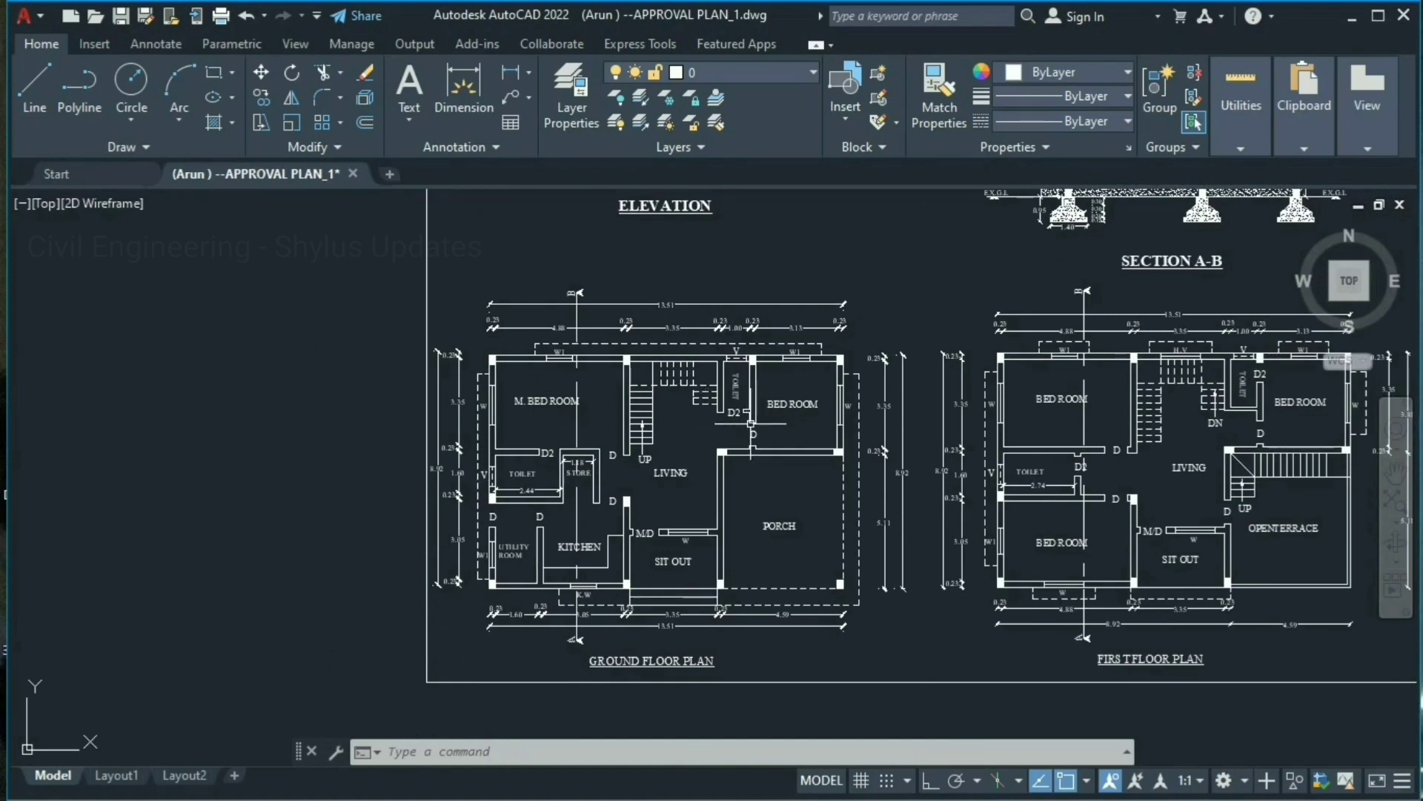
mouse_move(1010, 498)
middle_down()
mouse_move(637, 502)
mouse_move(596, 527)
middle_up()
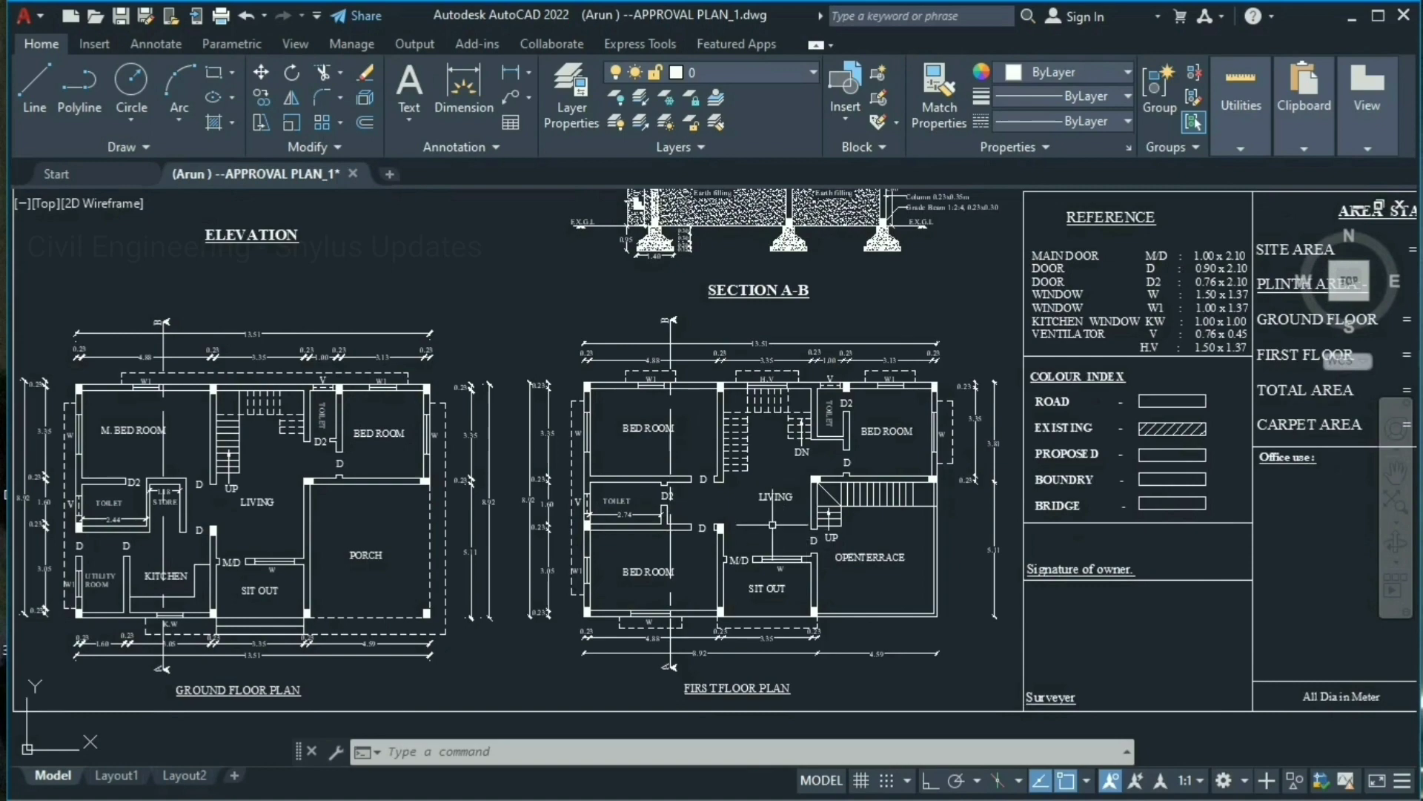
Centre the elevation and Section A-B up close, ending near the septic tank and site plan
middle_drag(390, 470, 486, 511)
middle_drag(363, 408, 392, 694)
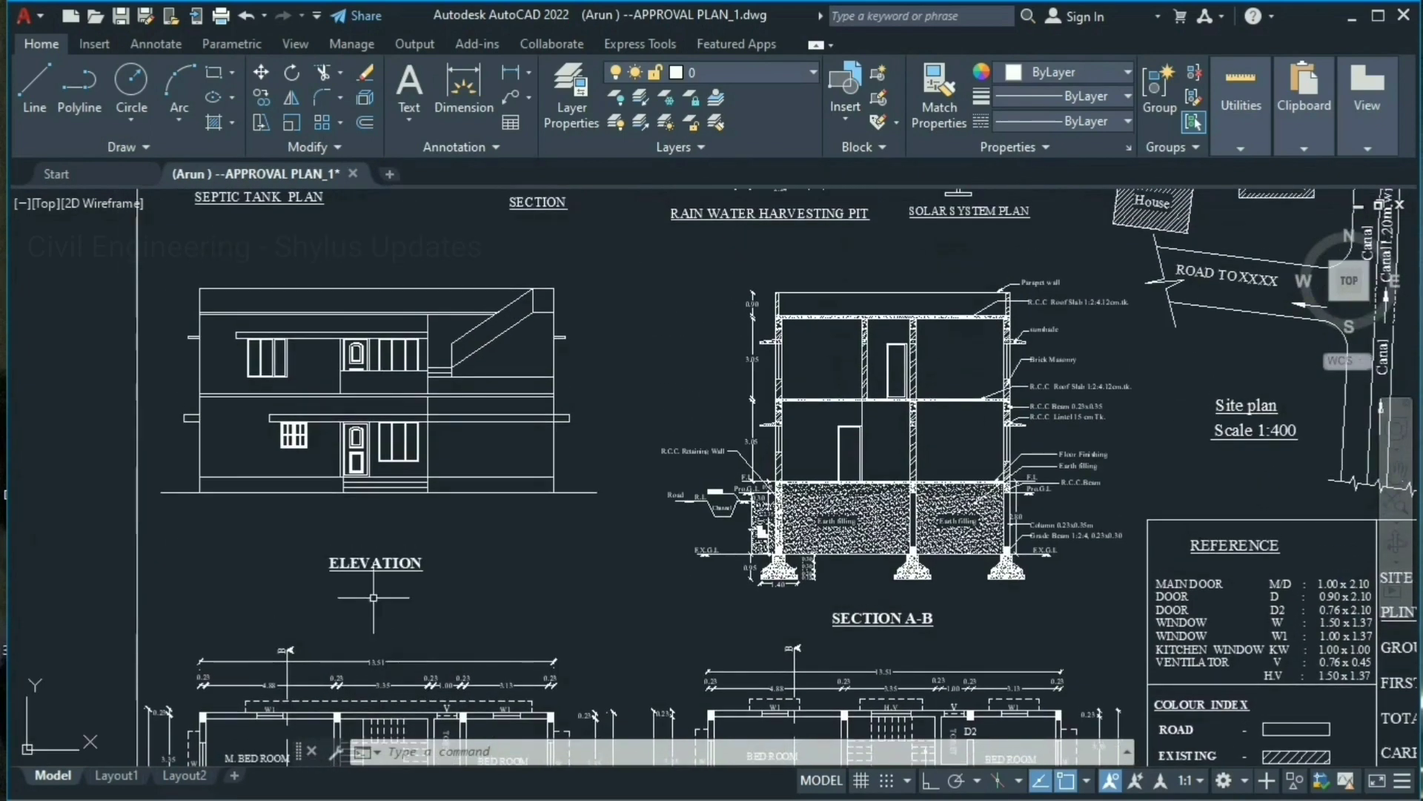
middle_drag(330, 496, 344, 577)
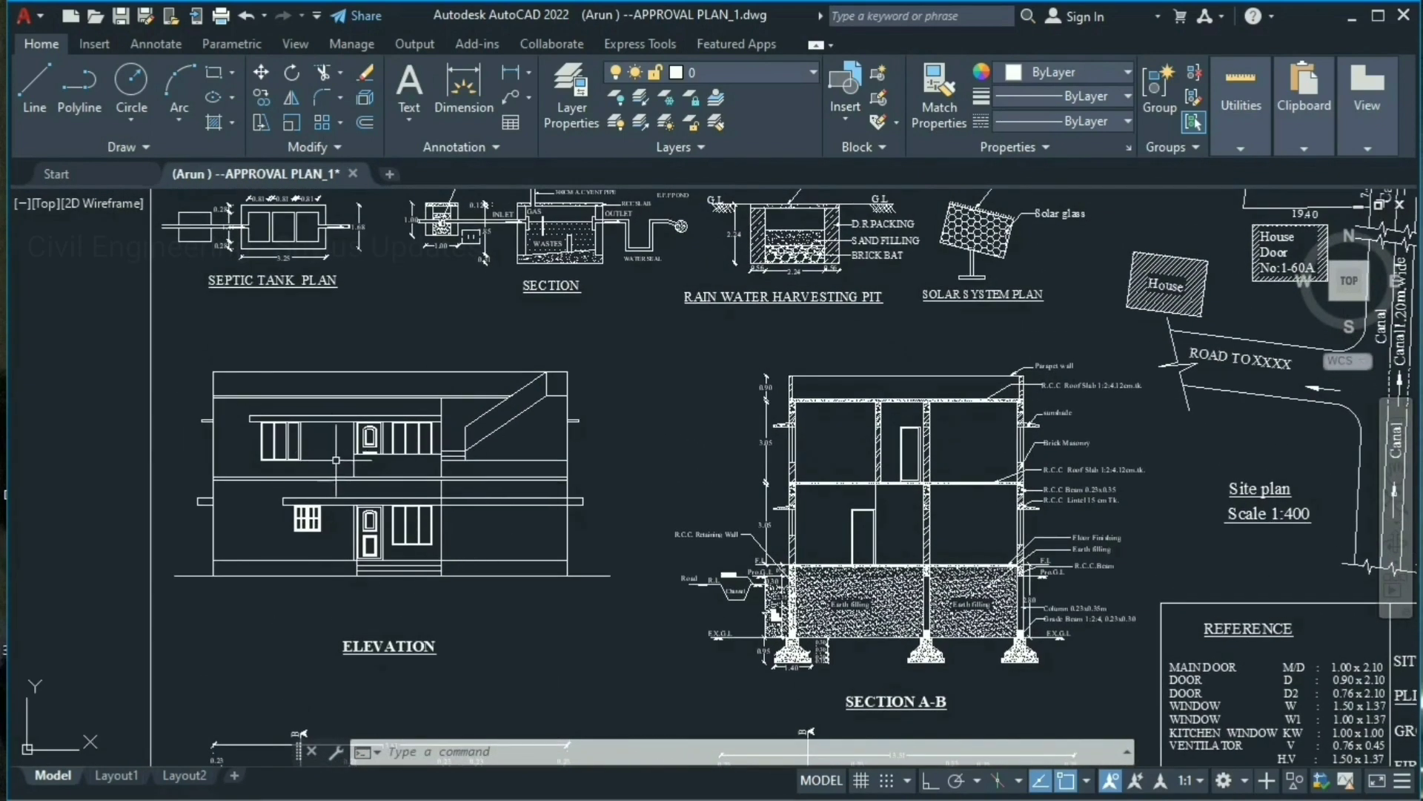
scroll(339, 472, up, 2)
scroll(339, 471, down, 2)
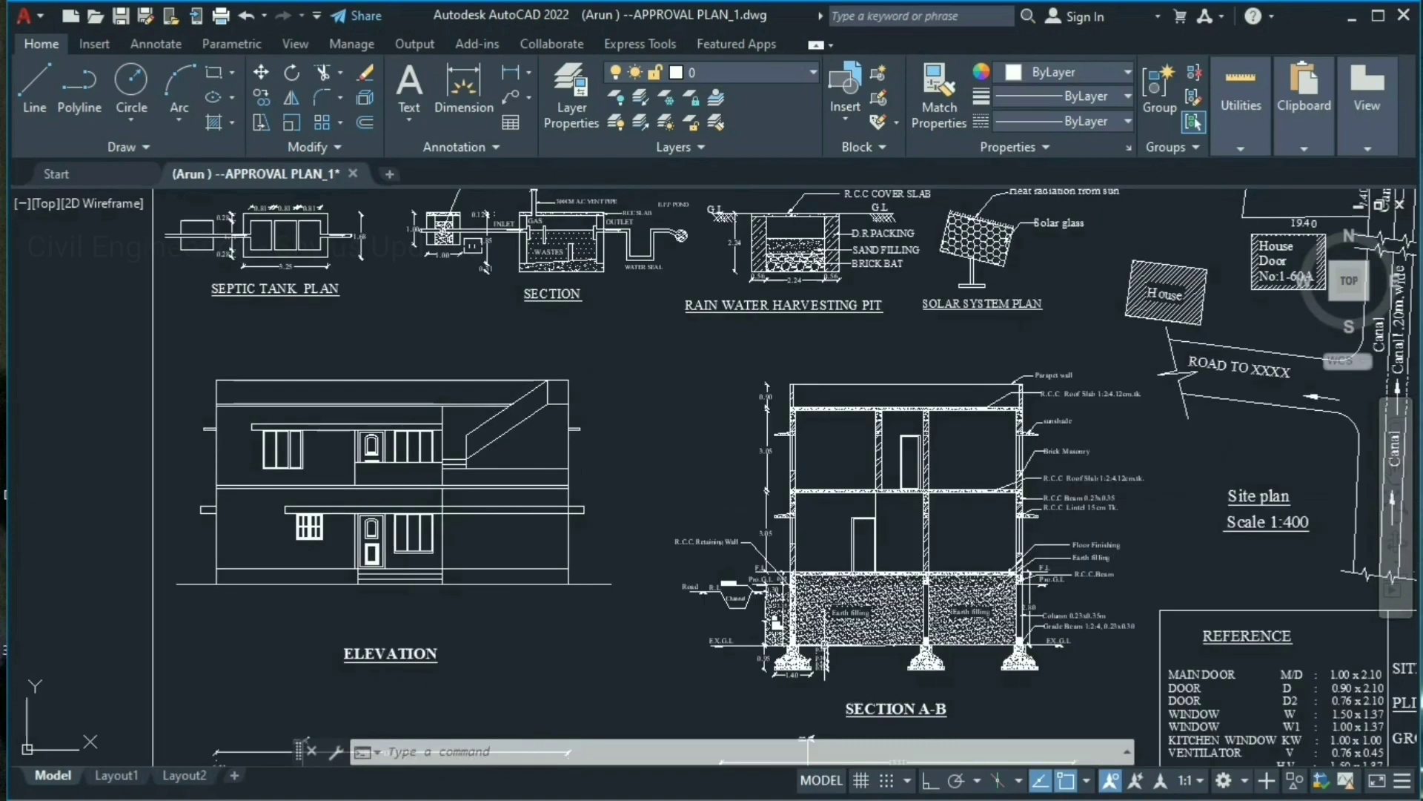
scroll(889, 509, up, 2)
middle_drag(889, 509, 538, 408)
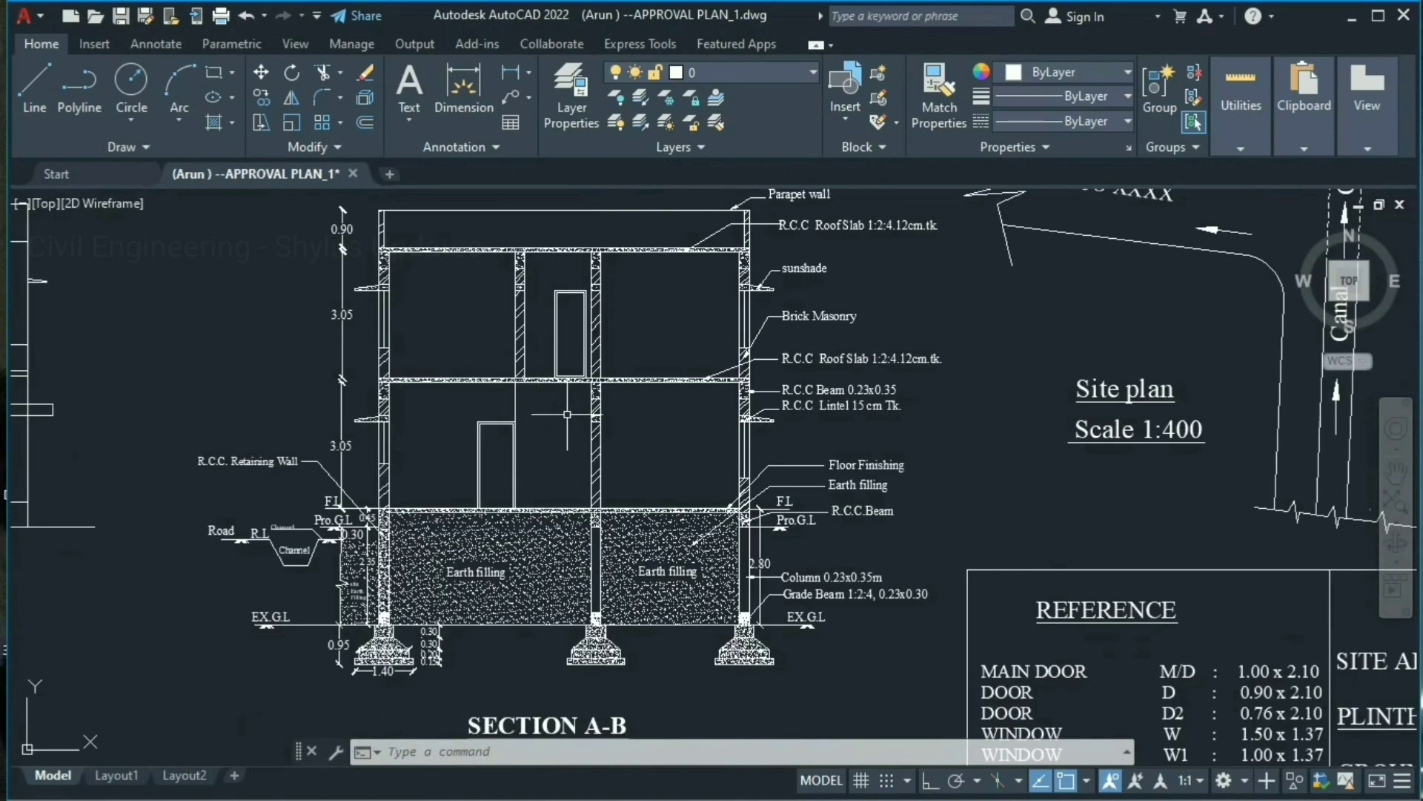
Inspect the Septic Tank Plan and Rain Water Harvesting Pit, moving on toward the Staircase Details
key(ctrl+z)
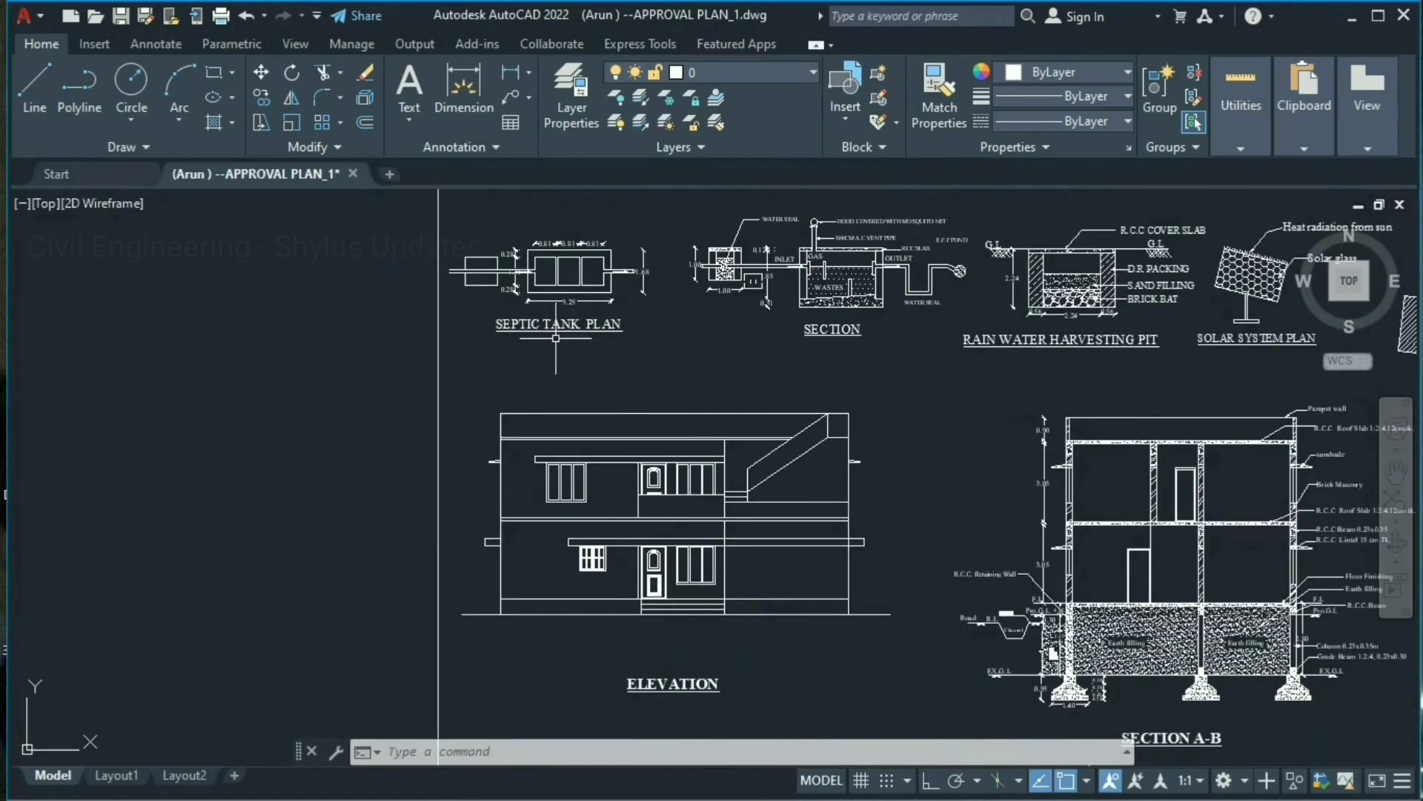
scroll(556, 339, up, 5)
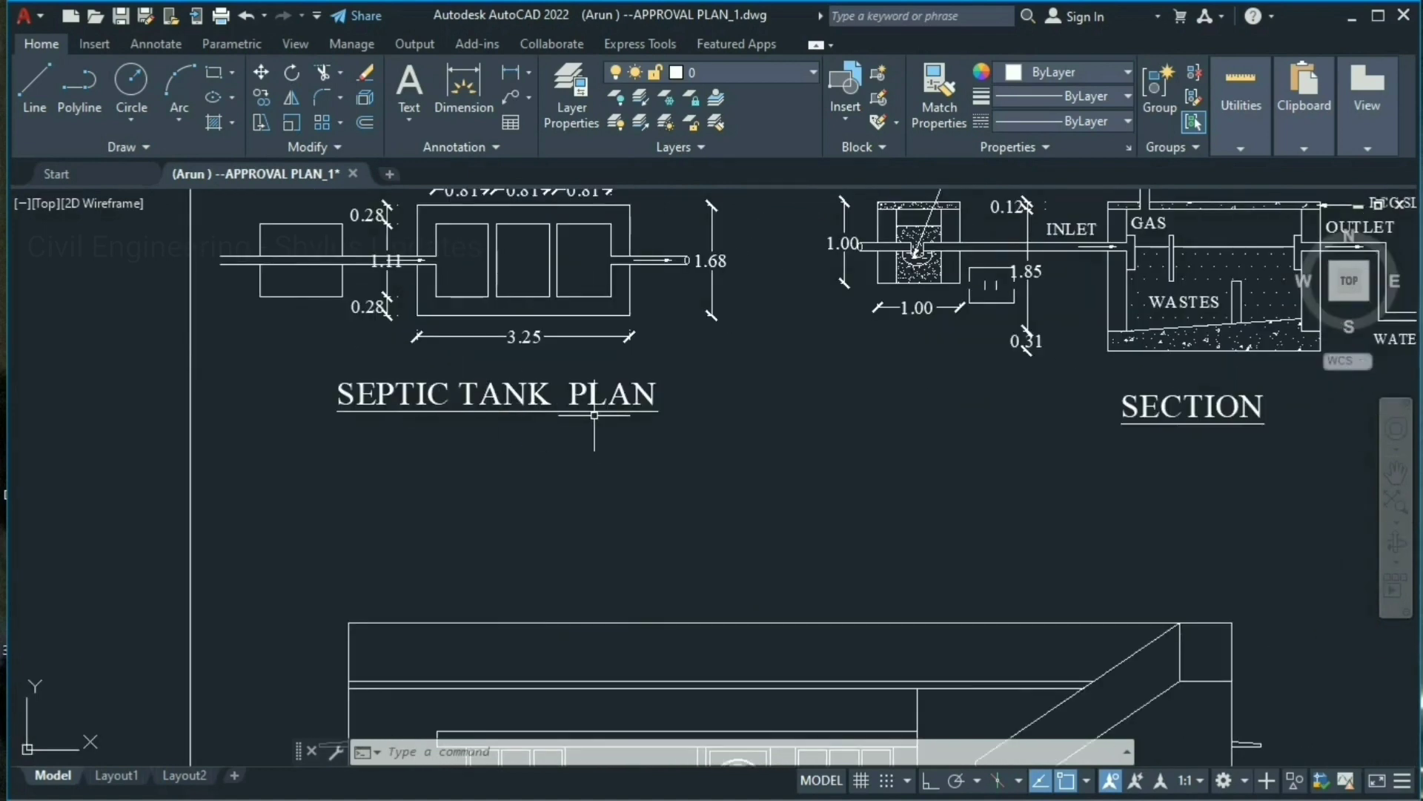
scroll(942, 418, down, 3)
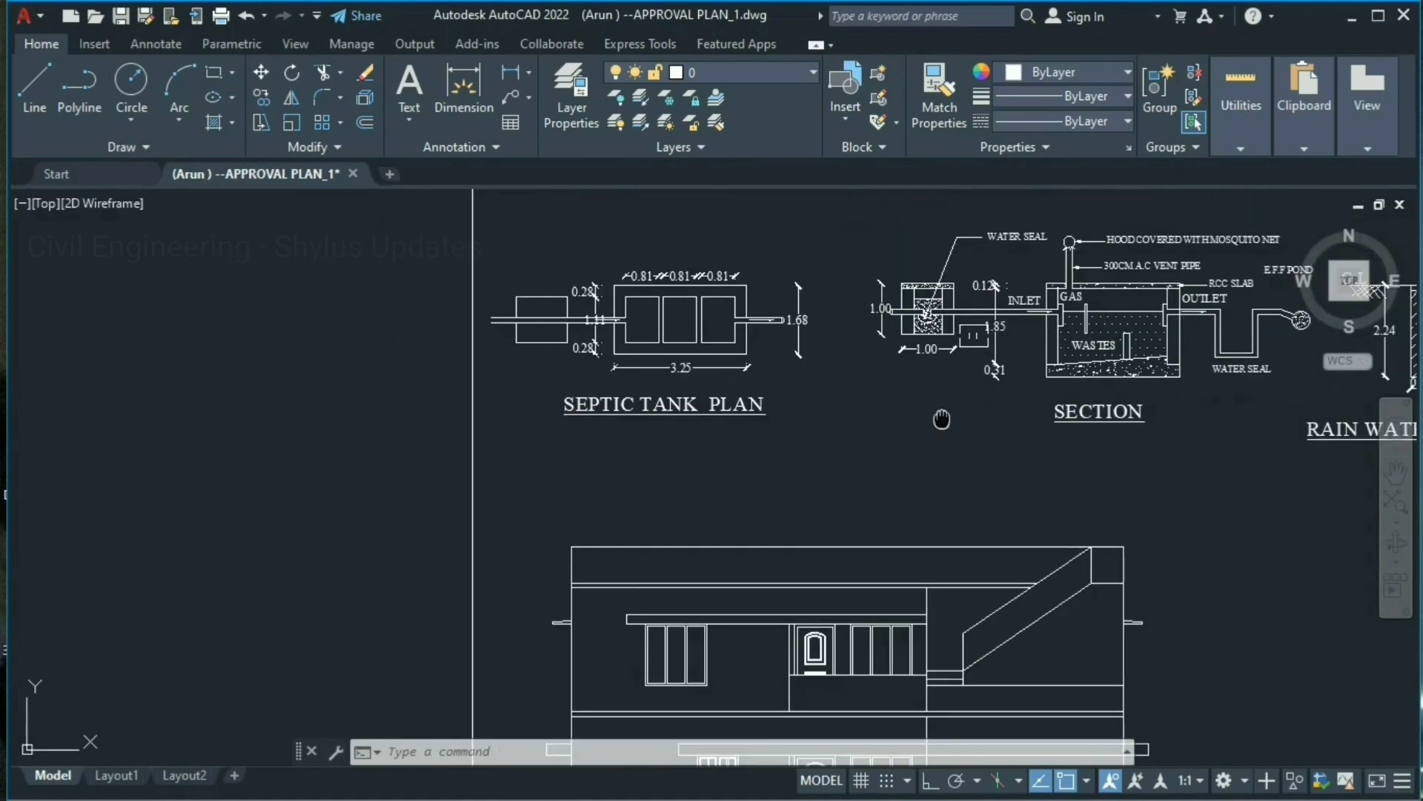
middle_drag(941, 419, 577, 434)
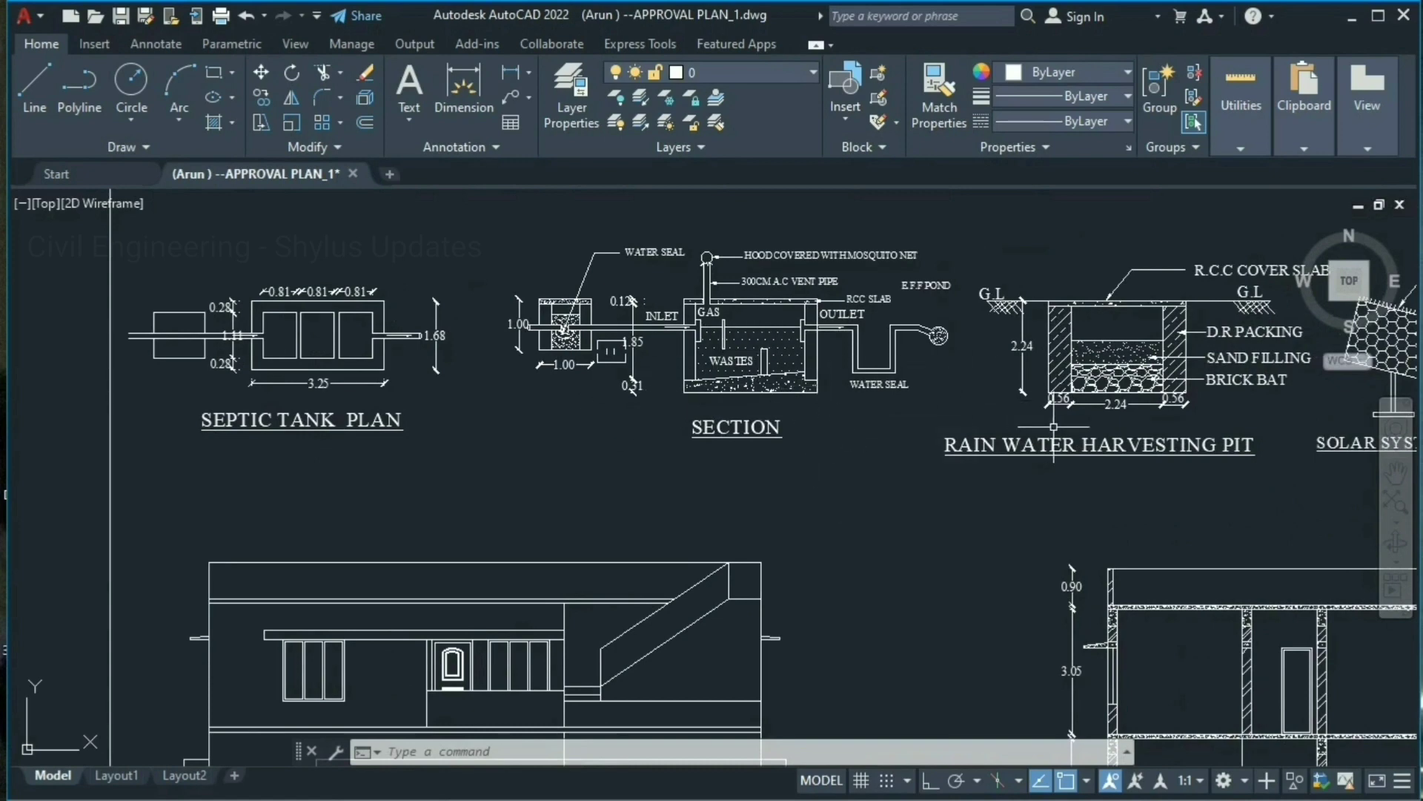
middle_drag(1063, 430, 585, 414)
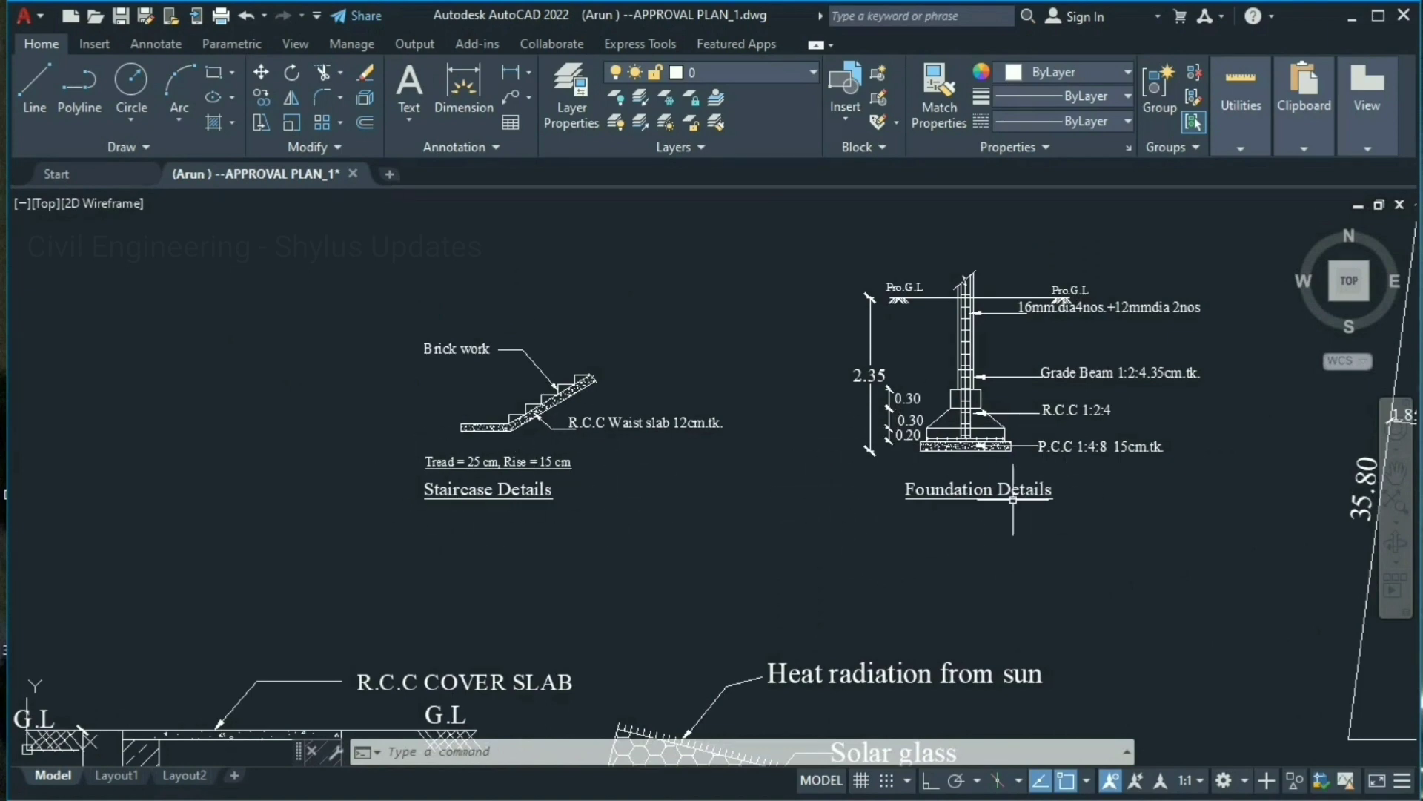
Shift from the Staircase Details to centre the Foundation Details with its 16mm and 12mm bars
scroll(381, 401, up, 4)
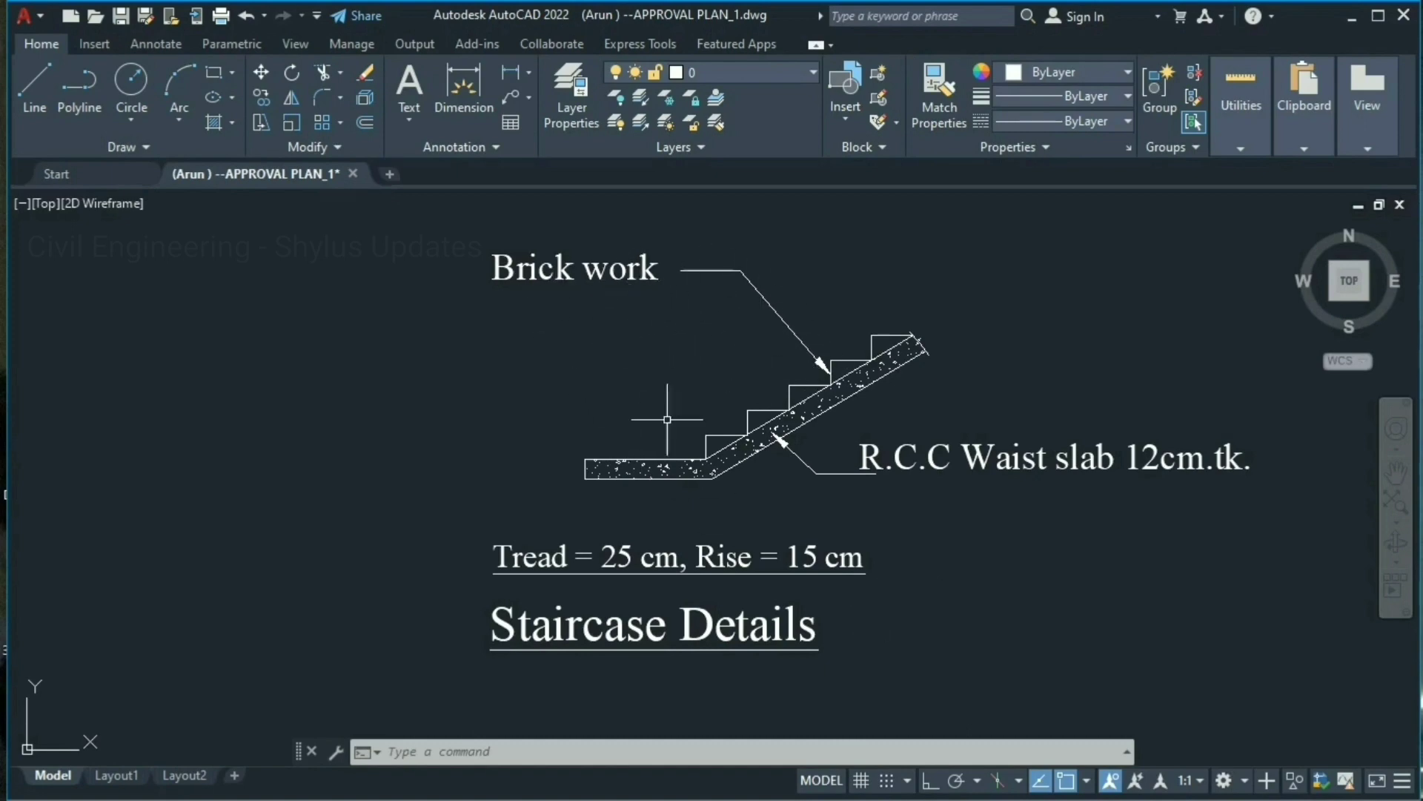
scroll(950, 493, down, 4)
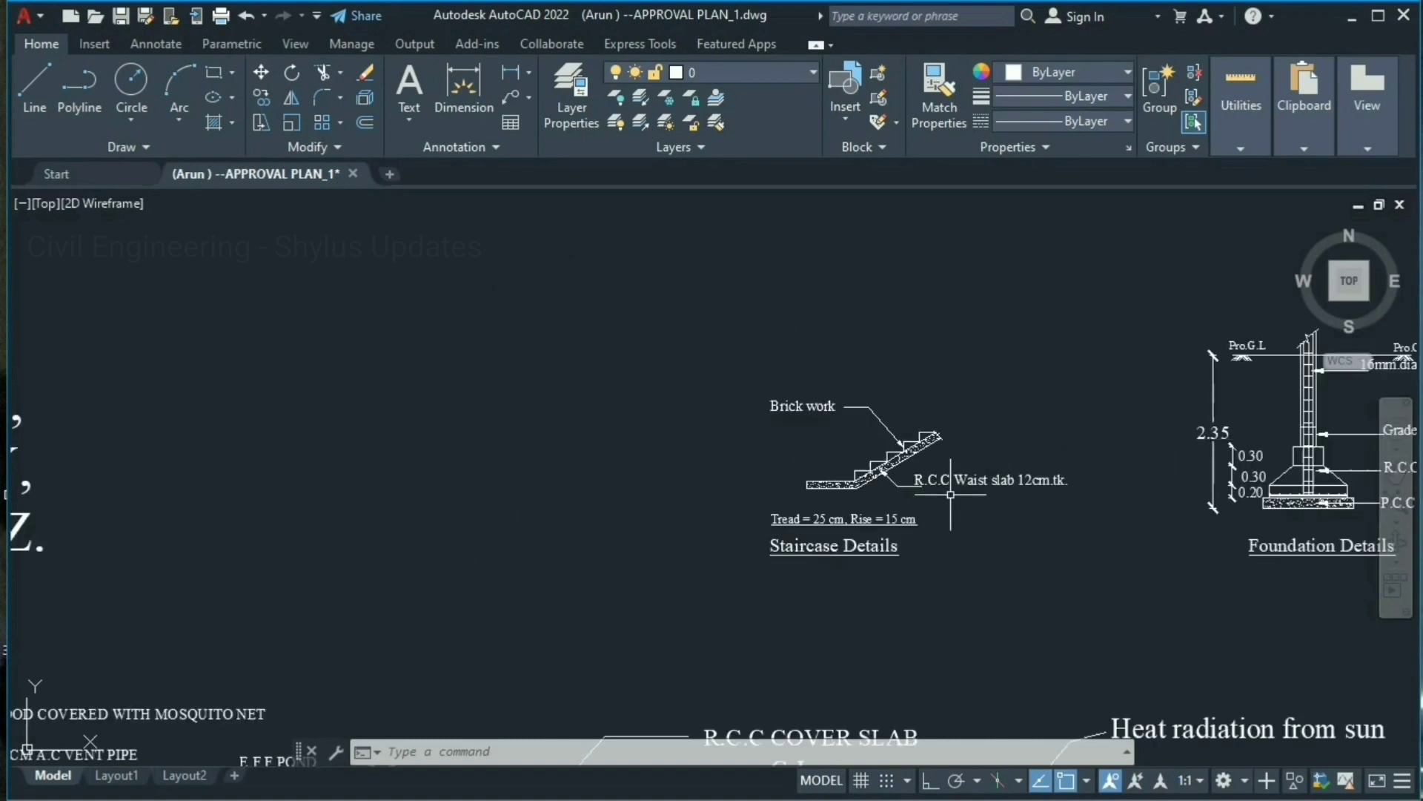
middle_drag(950, 493, 460, 492)
scroll(742, 415, up, 3)
middle_drag(741, 415, 643, 415)
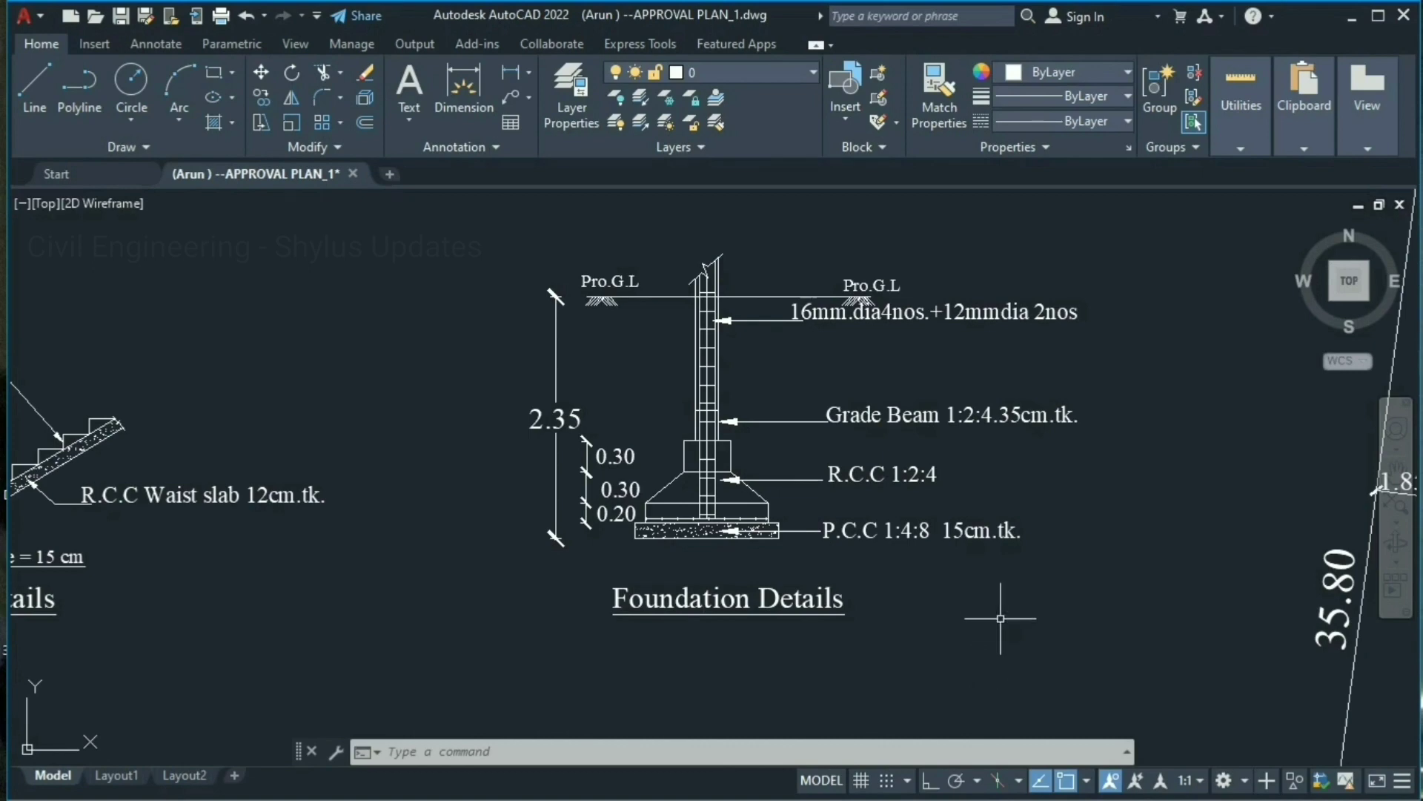
Magnify the Foundation Details to read the 2.35 depth, 0.30/0.20 steps and R.C.C 1:2:4 footing
middle_drag(994, 610, 905, 630)
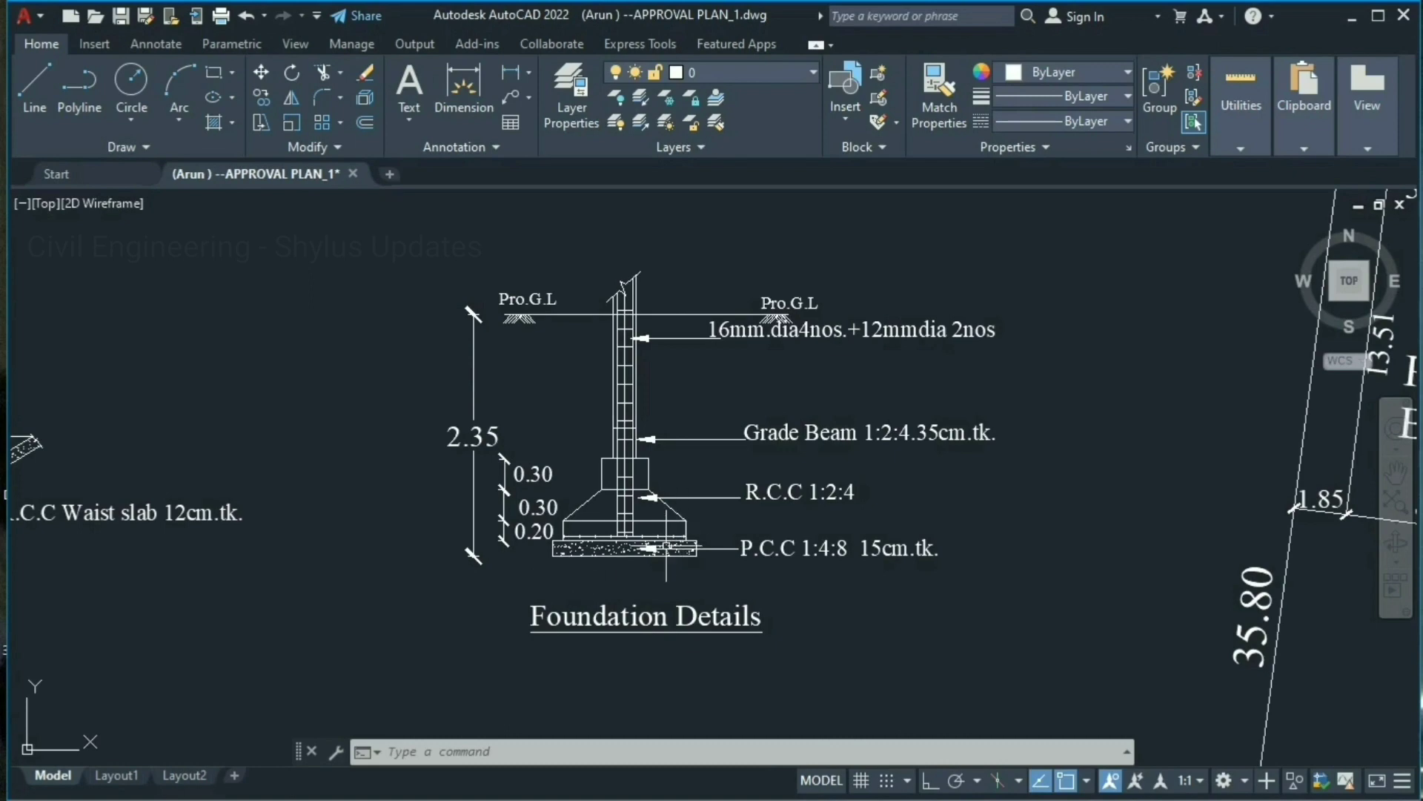
scroll(510, 332, up, 4)
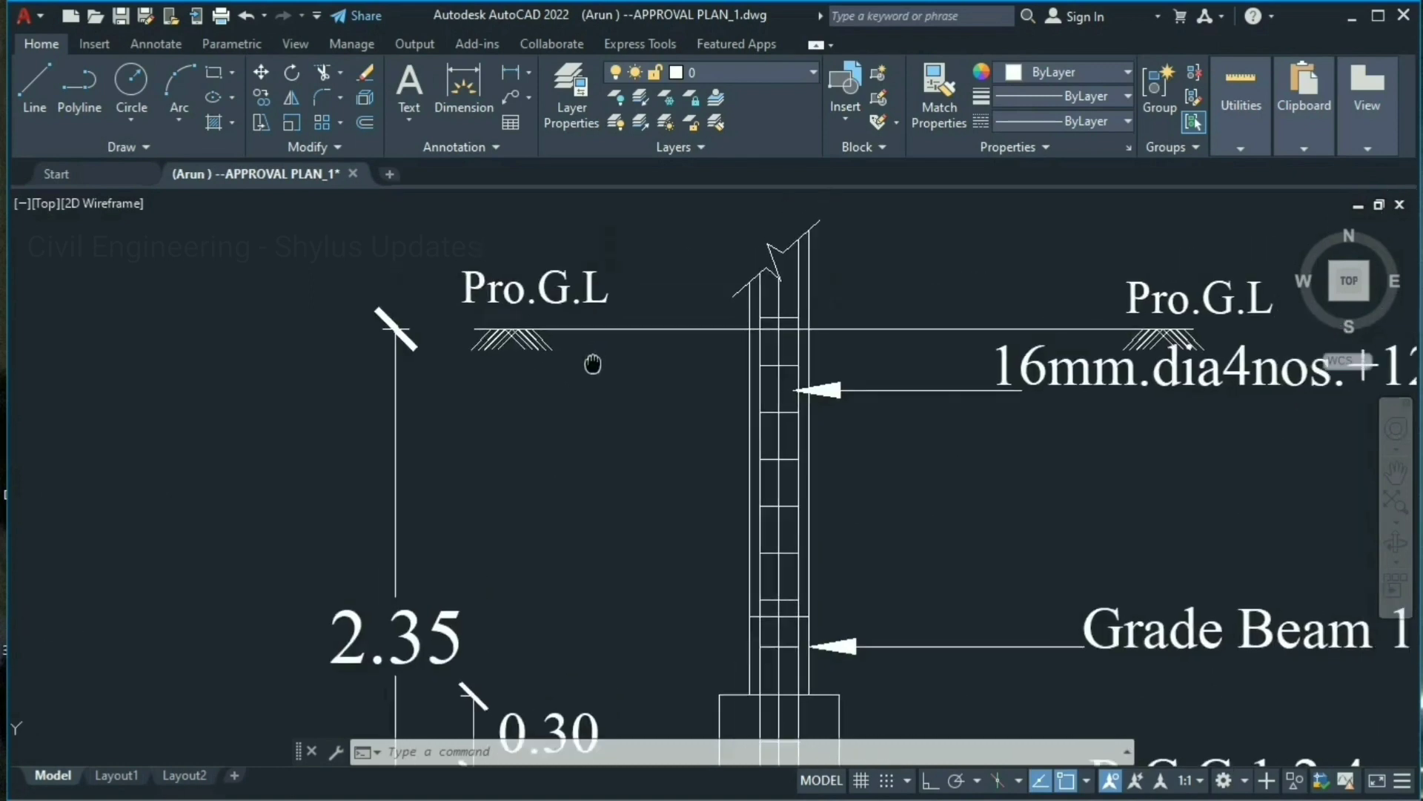
middle_drag(569, 394, 558, 403)
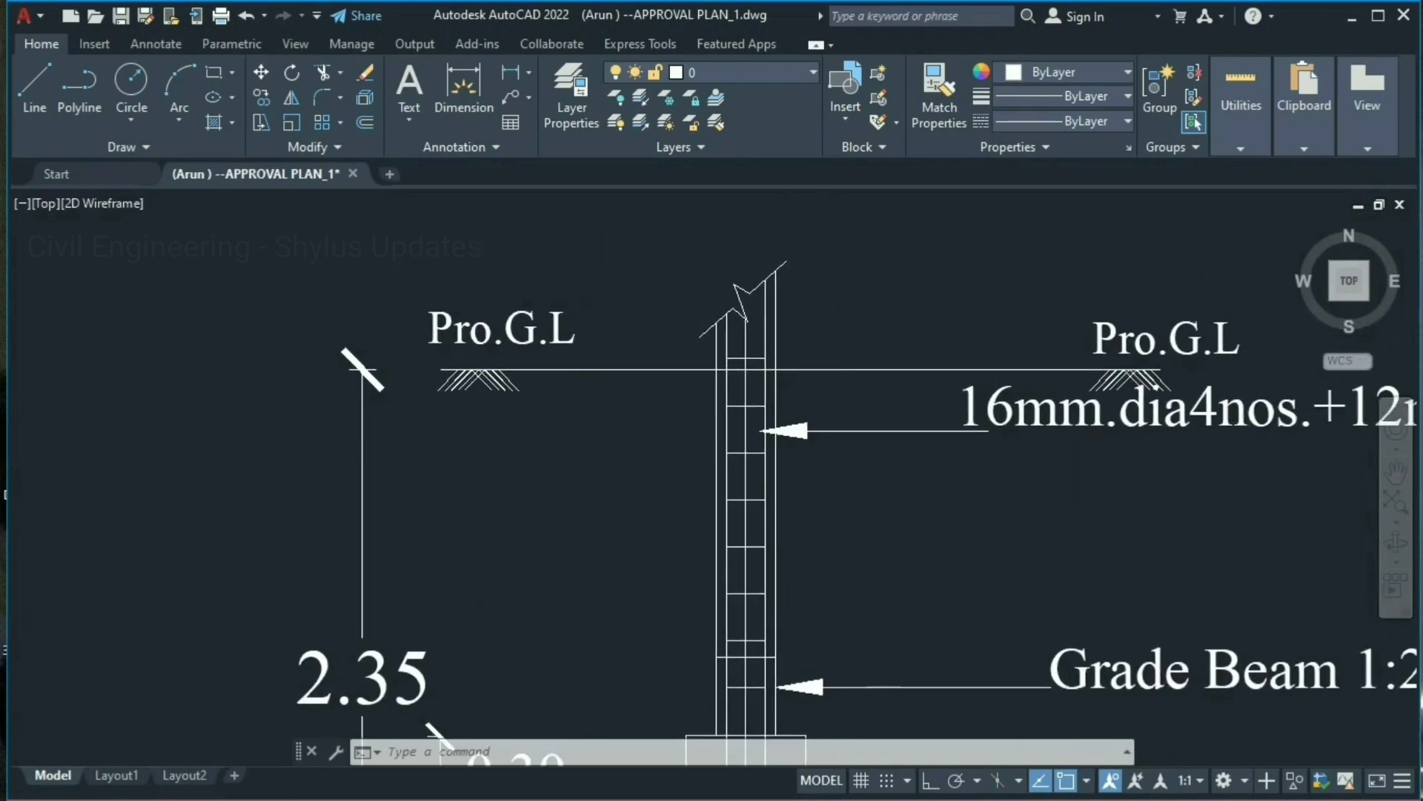
scroll(964, 467, down, 5)
scroll(801, 690, up, 3)
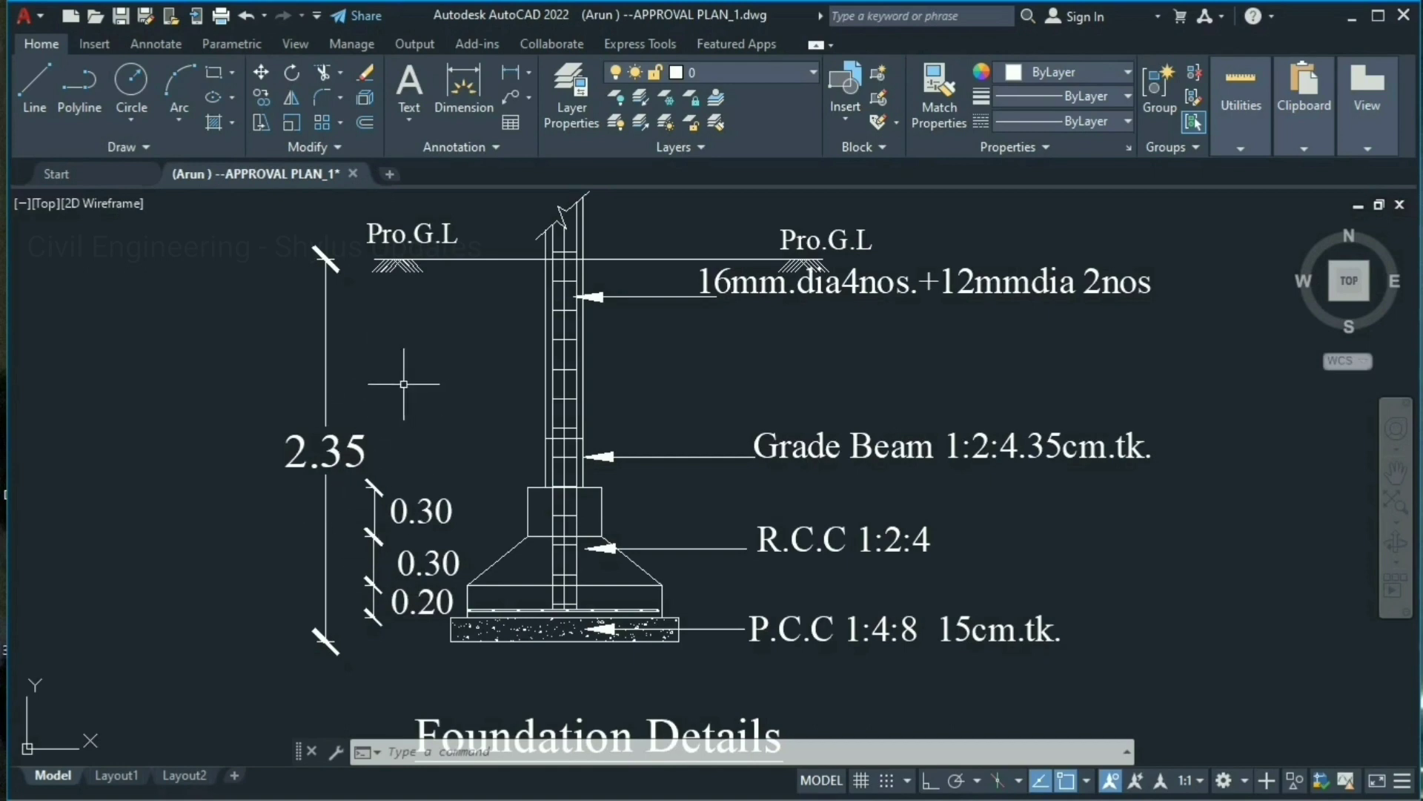
Survey the site plan with its porch, canal, roads and neighbouring houses, centring its scale label
scroll(593, 386, down, 2)
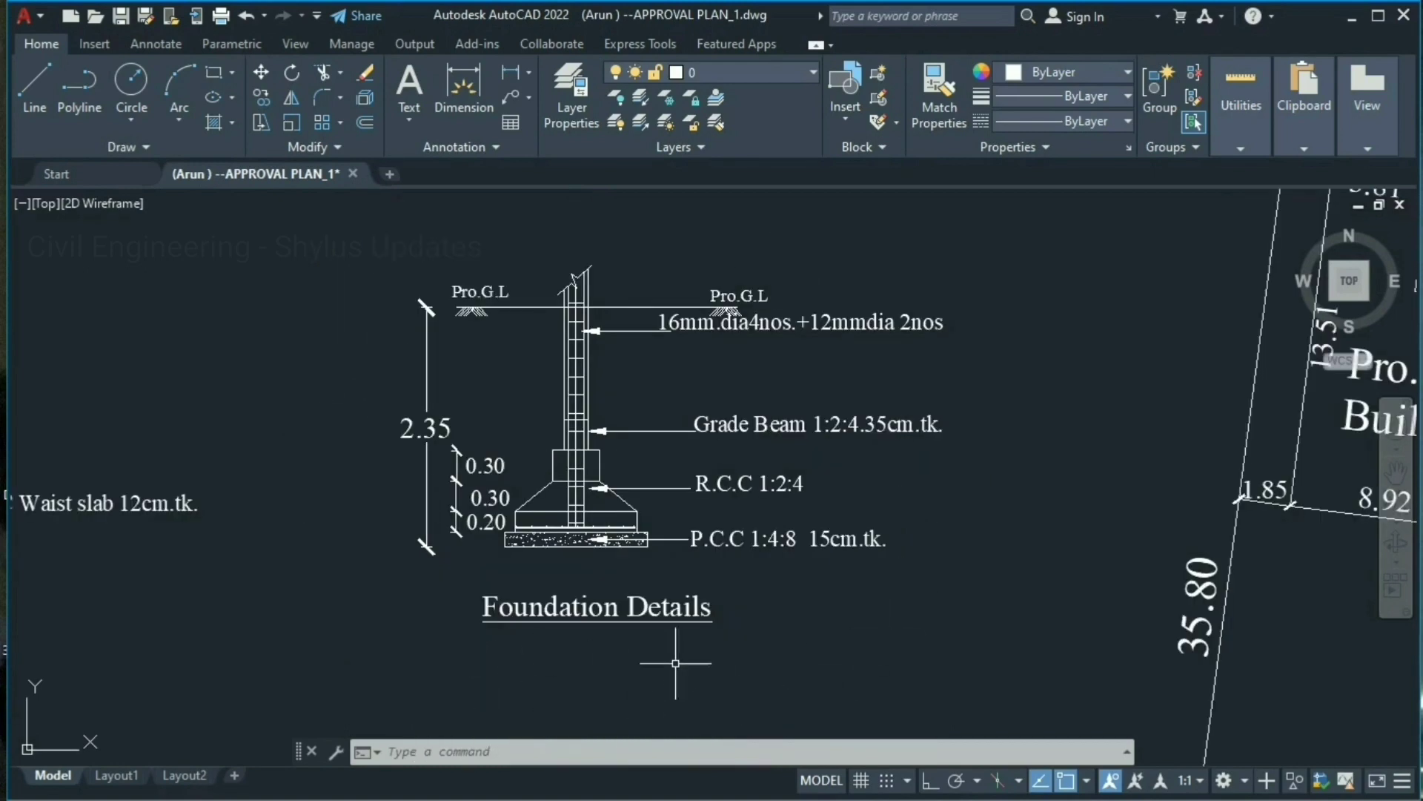
middle_drag(765, 448, 403, 463)
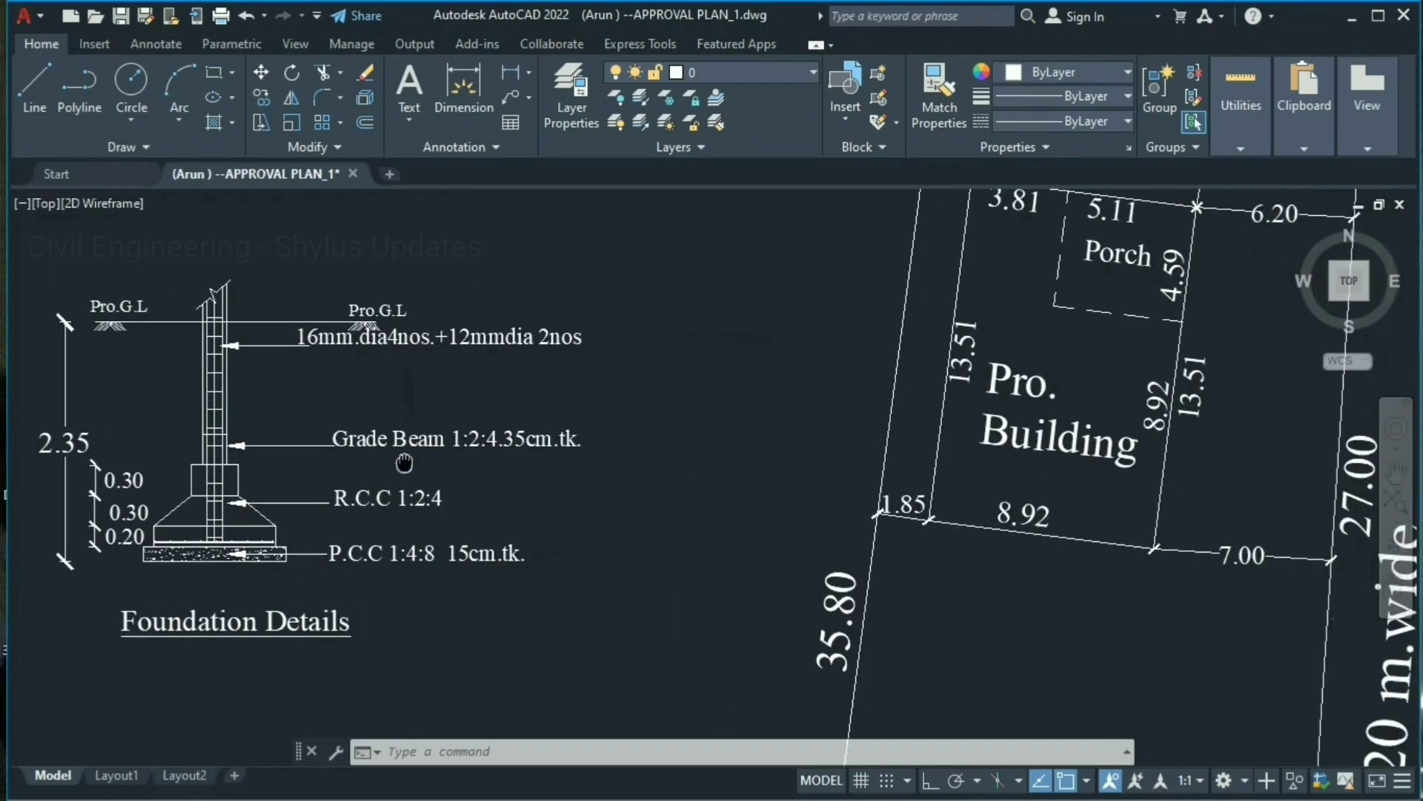
scroll(908, 411, down, 3)
mouse_move(924, 435)
middle_down()
mouse_move(719, 467)
mouse_move(563, 300)
middle_up()
scroll(564, 300, down, 2)
scroll(641, 337, down, 2)
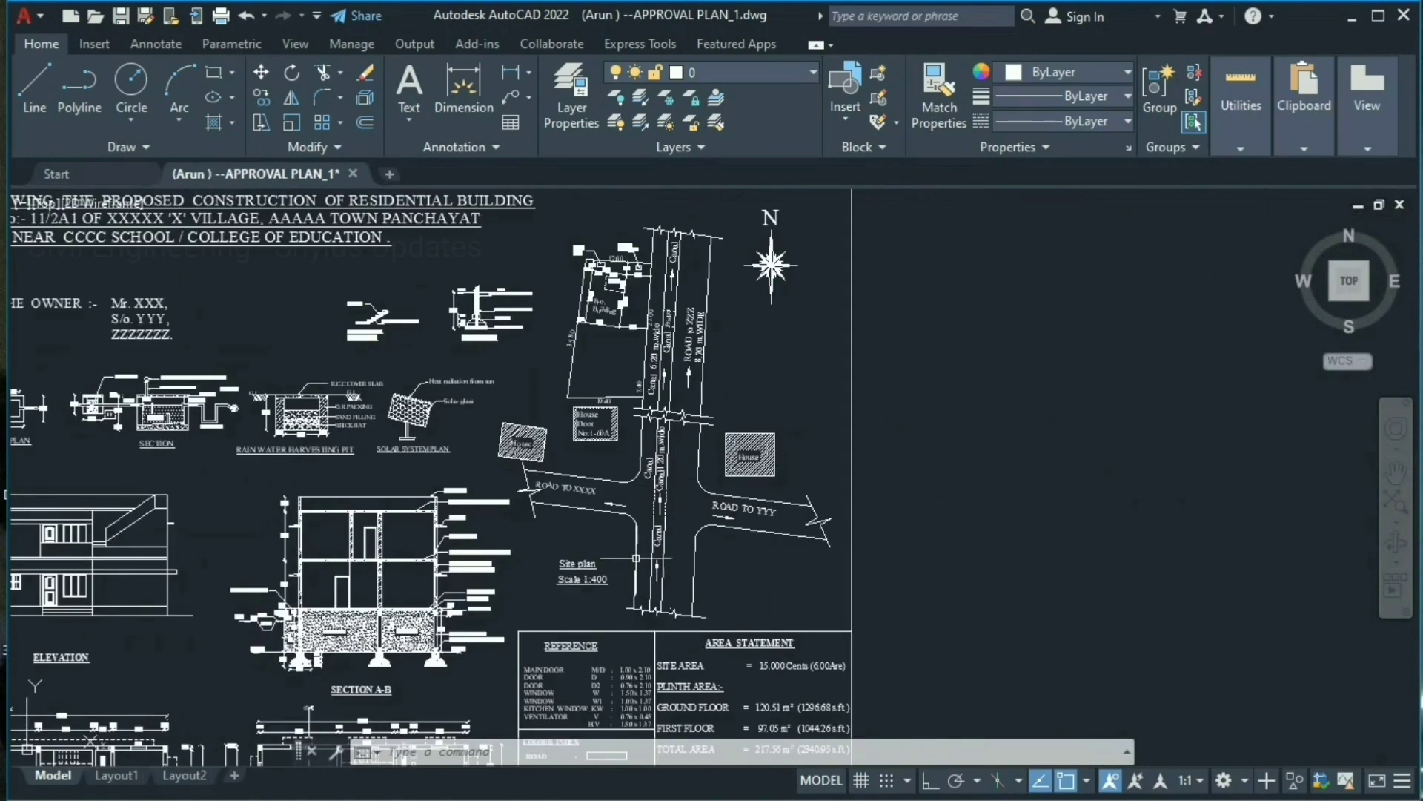
scroll(689, 408, up, 2)
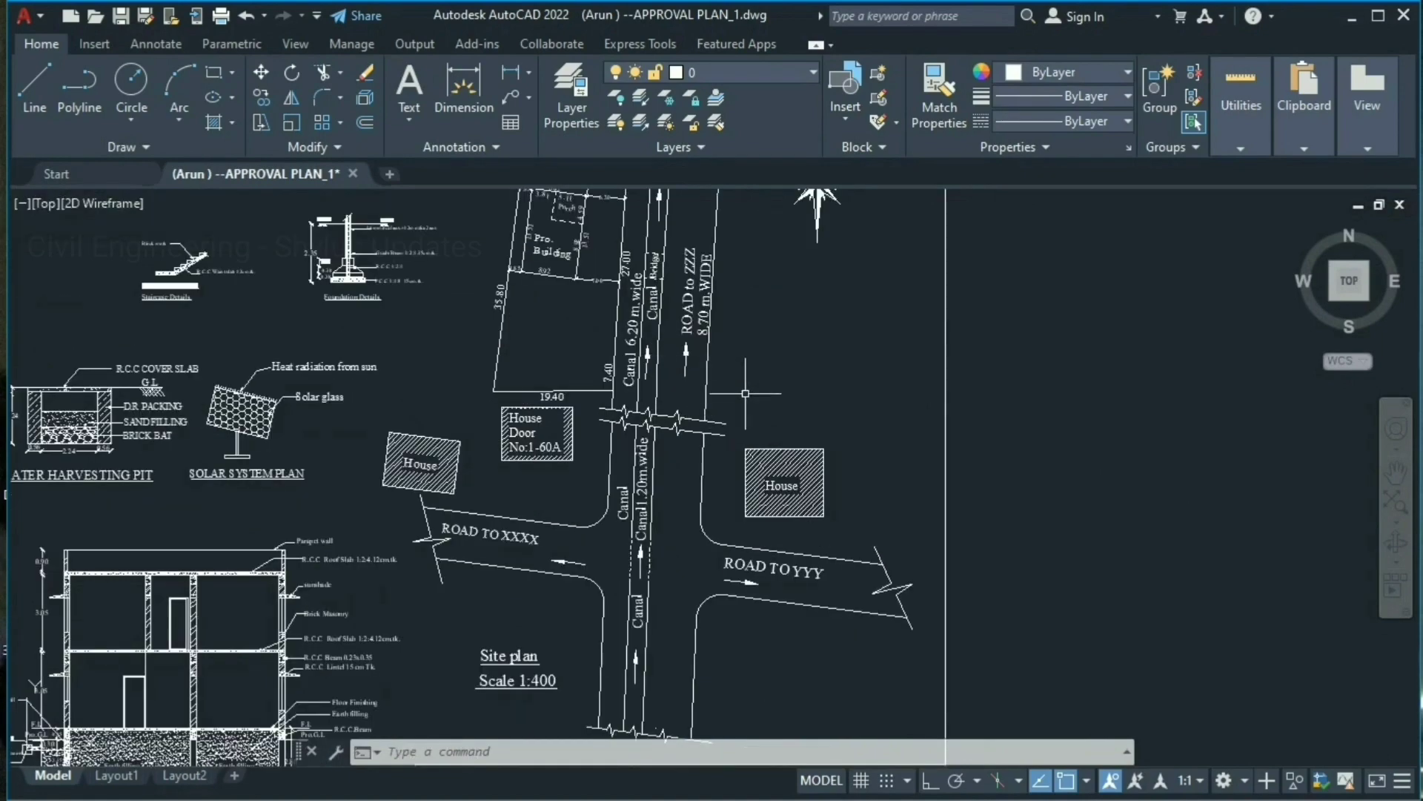
middle_drag(521, 605, 568, 490)
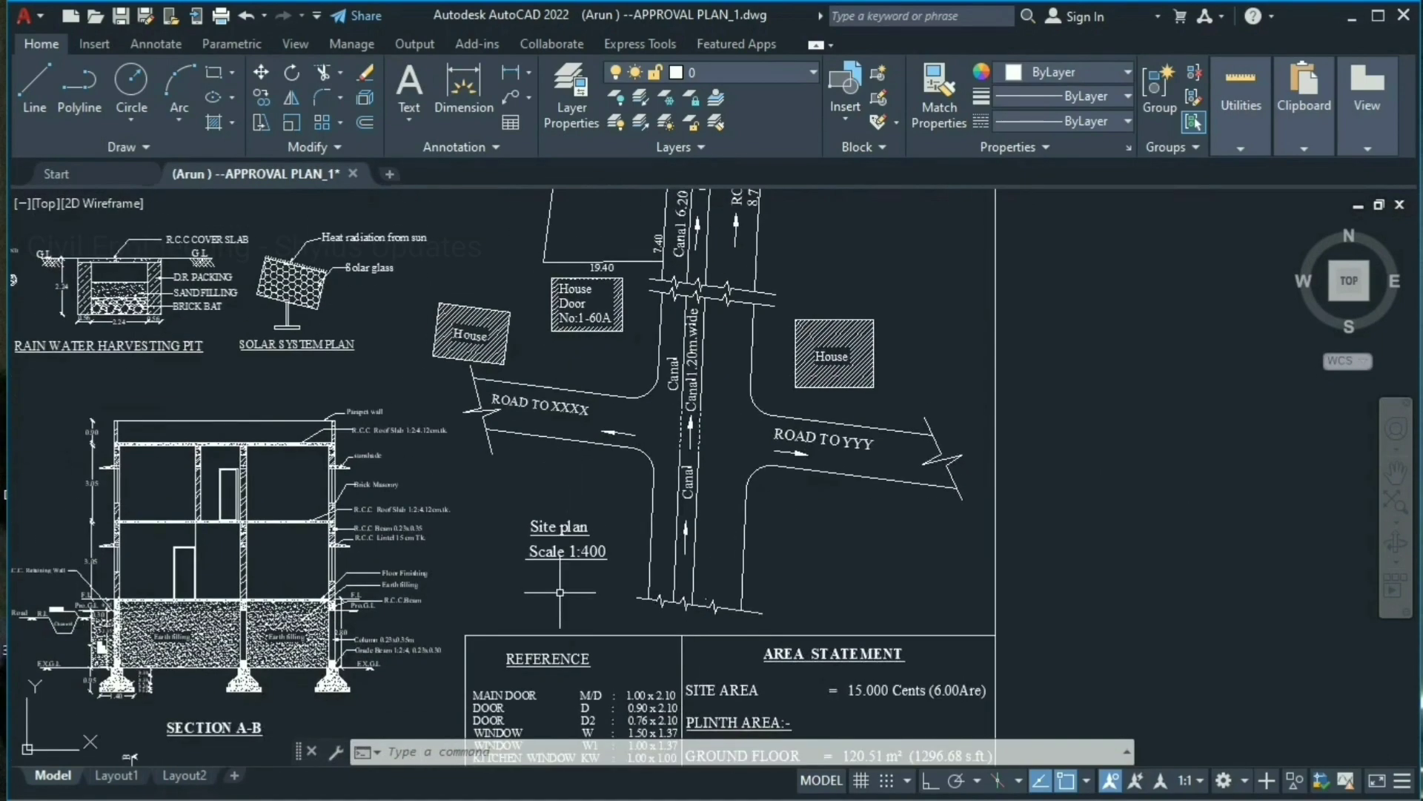
scroll(578, 541, up, 3)
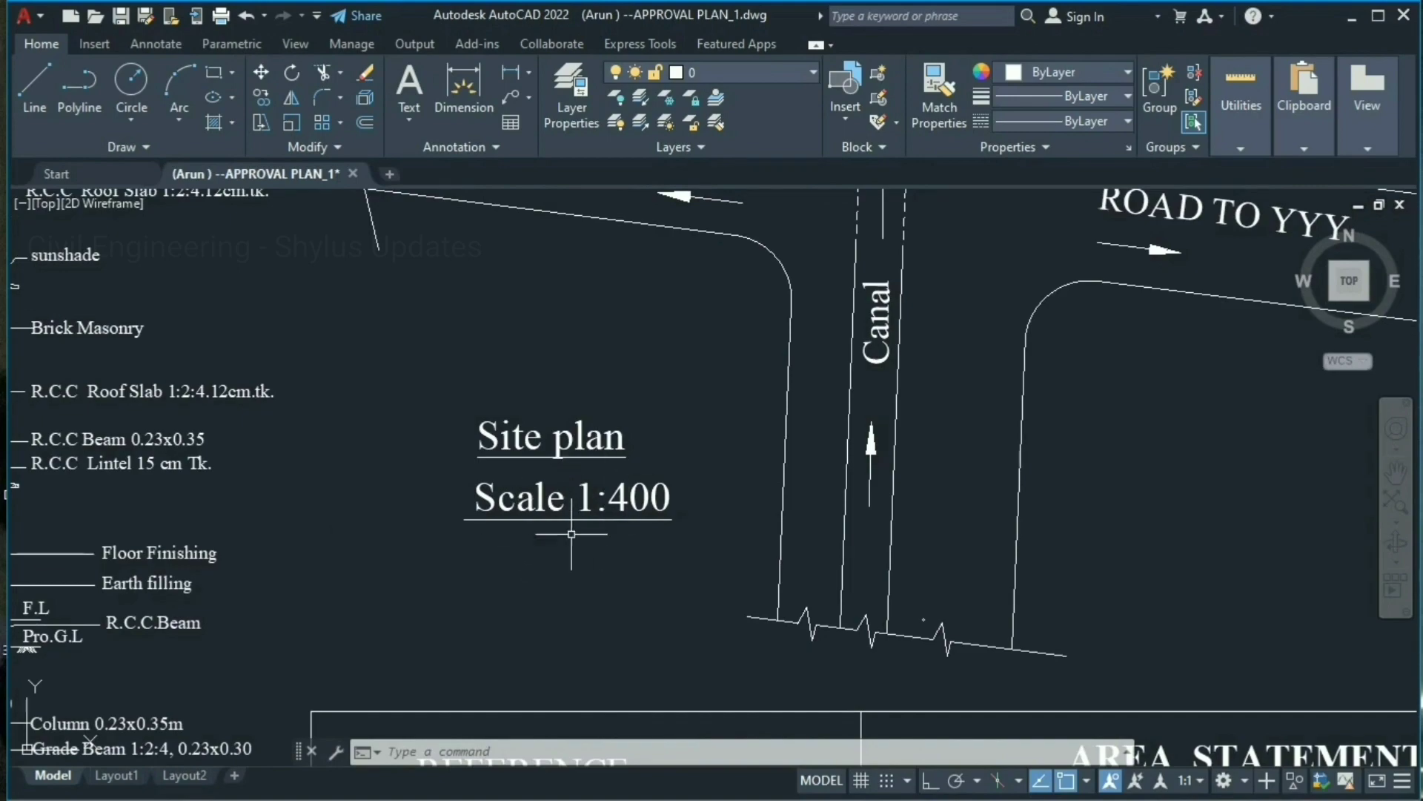
scroll(815, 416, down, 3)
scroll(836, 394, down, 2)
Move to the reference and area tables, then zoom in on the 'All Dia in Meter / Scale 1:100' strip
middle_drag(889, 328, 804, 482)
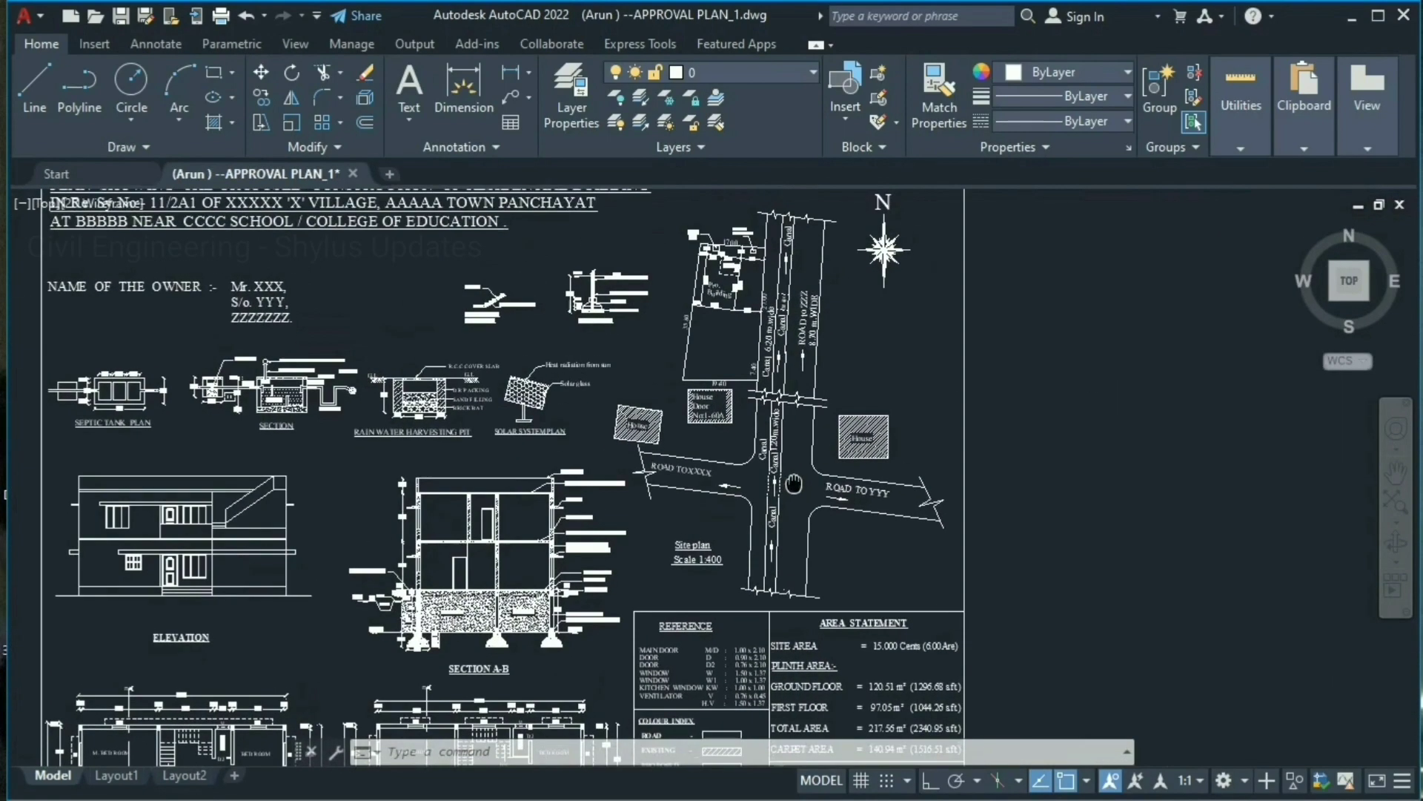
middle_drag(749, 593, 783, 480)
scroll(737, 525, up, 4)
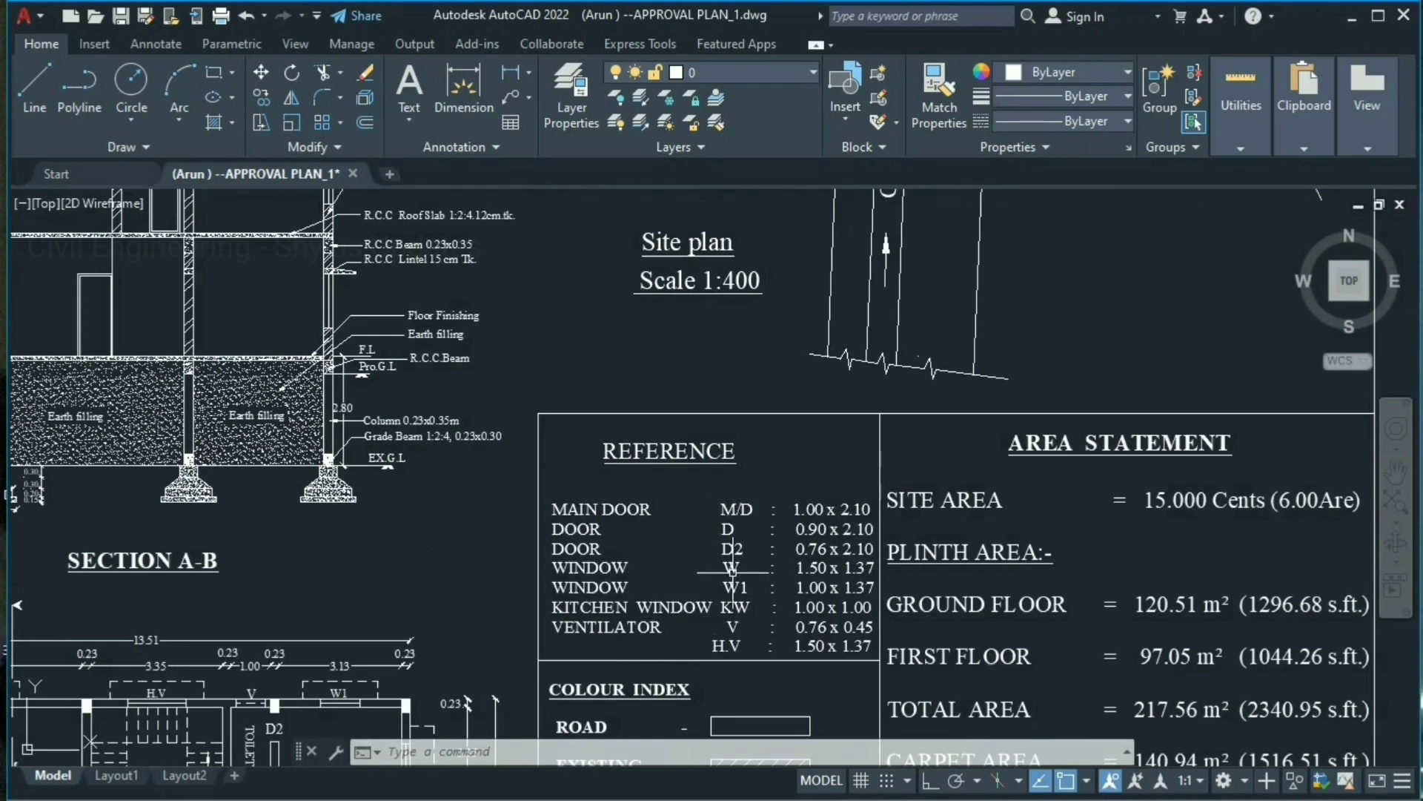
mouse_move(733, 570)
scroll(712, 582, down, 3)
scroll(712, 582, right, 5)
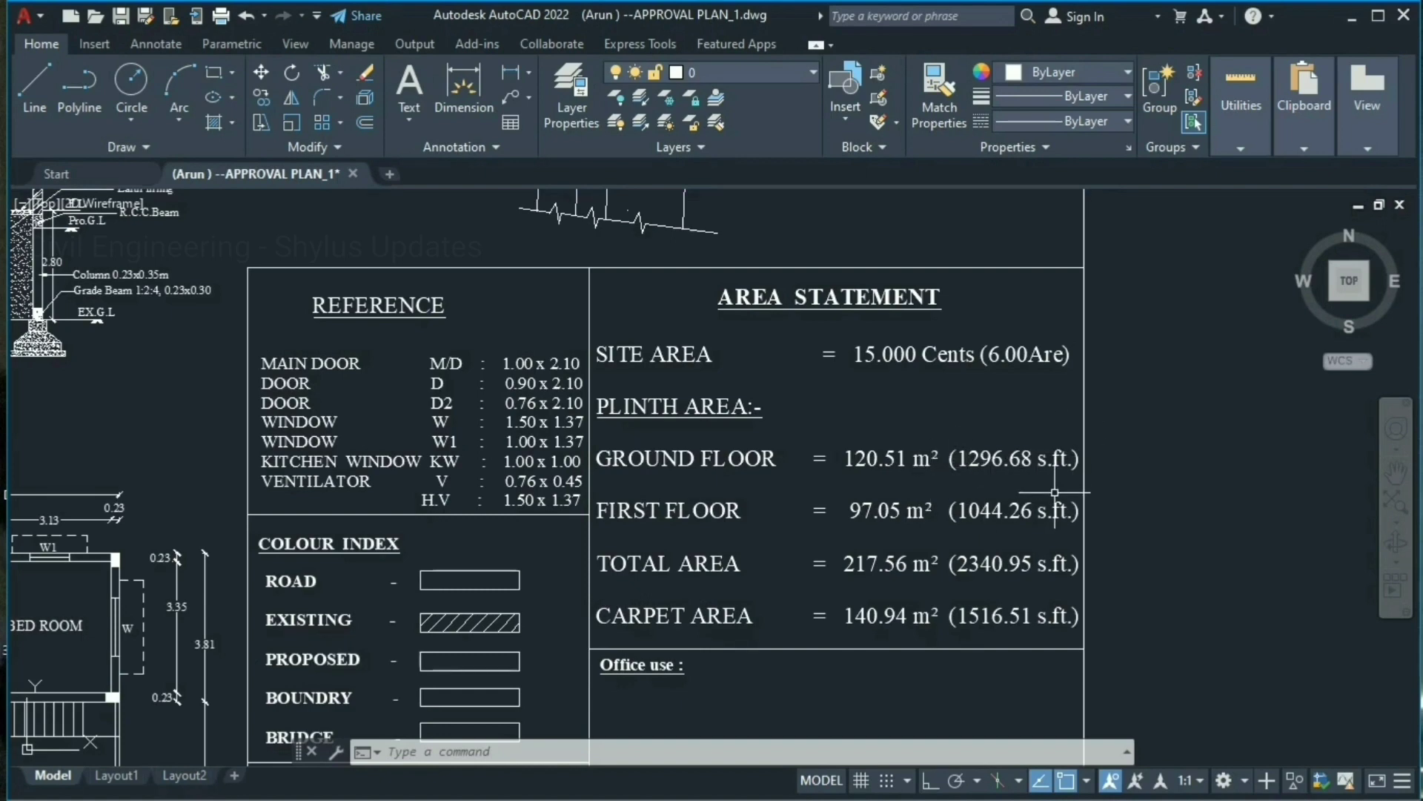
scroll(986, 489, down, 6)
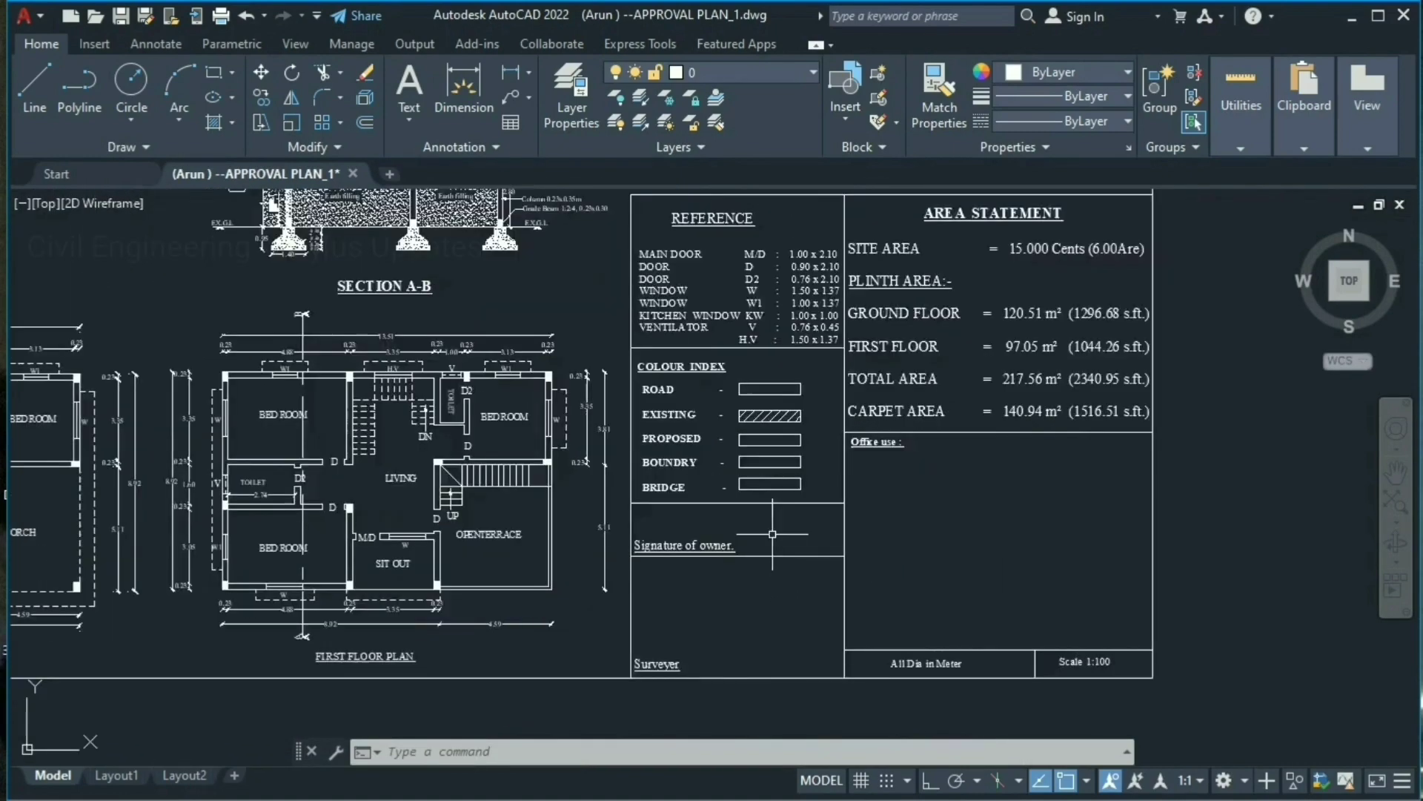
scroll(776, 534, up, 4)
scroll(1168, 571, up, 4)
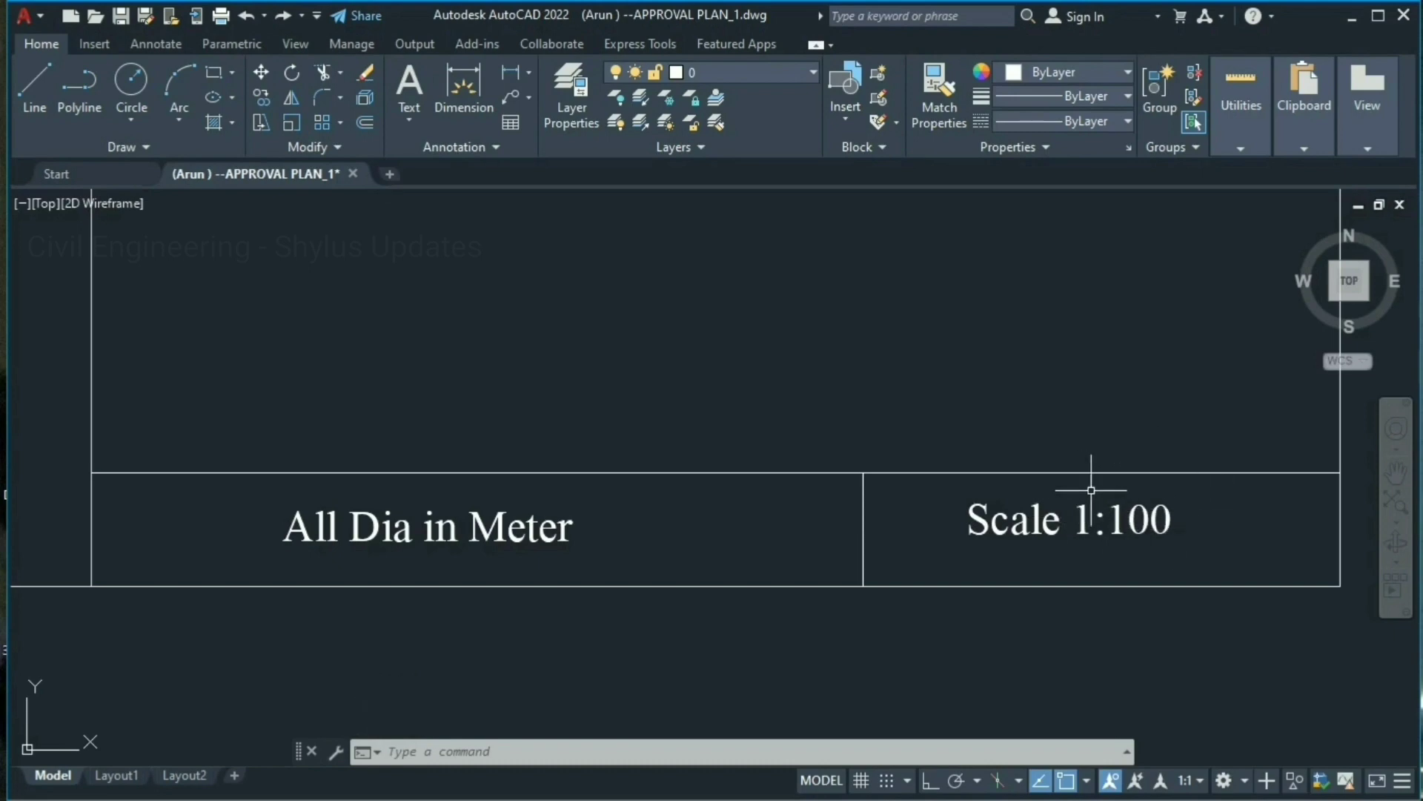
Open the Scale 1:100 text for editing and look over the Office use box
double_click(1113, 519)
scroll(927, 430, down, 3)
middle_drag(931, 419, 851, 509)
scroll(896, 549, up, 5)
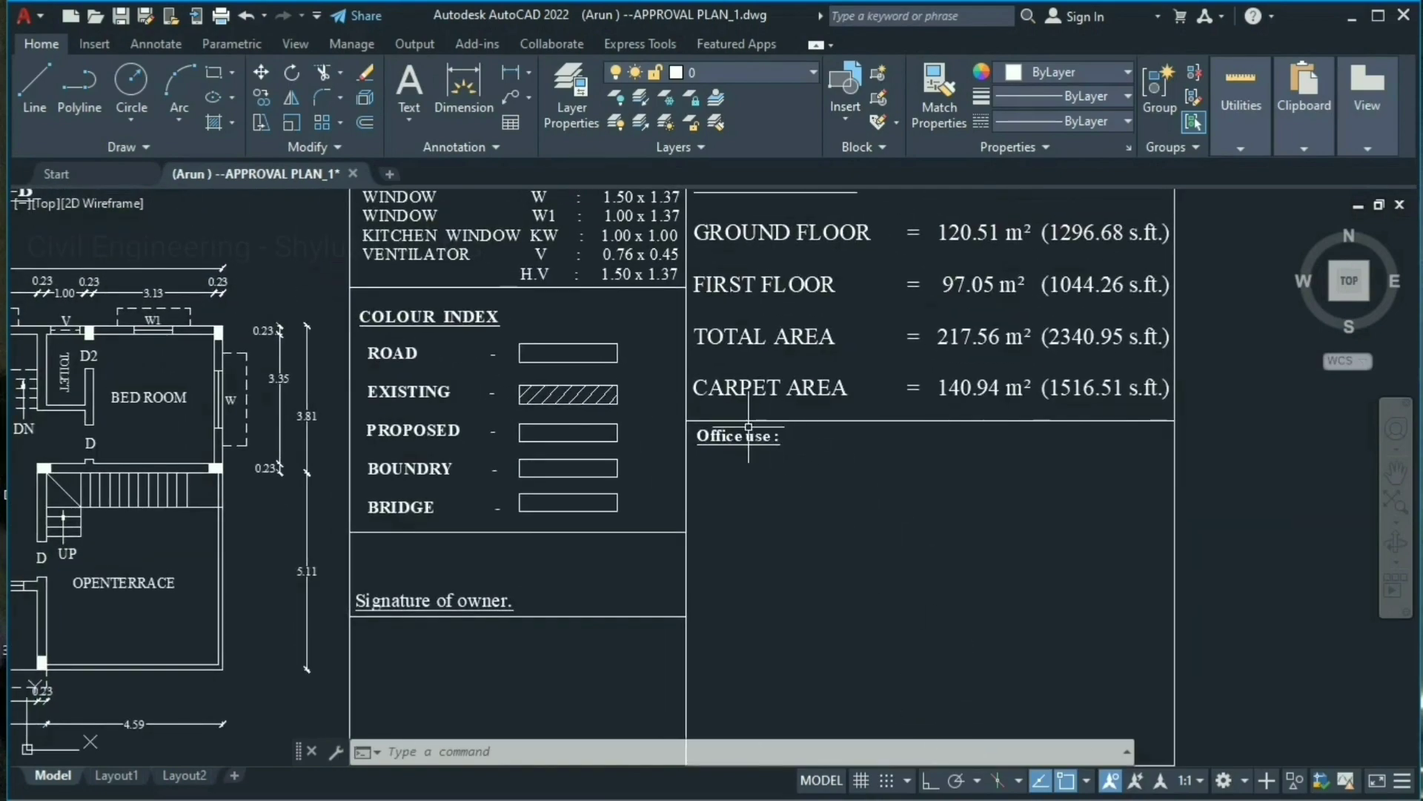
scroll(793, 437, down, 5)
scroll(717, 369, up, 2)
scroll(717, 367, up, 6)
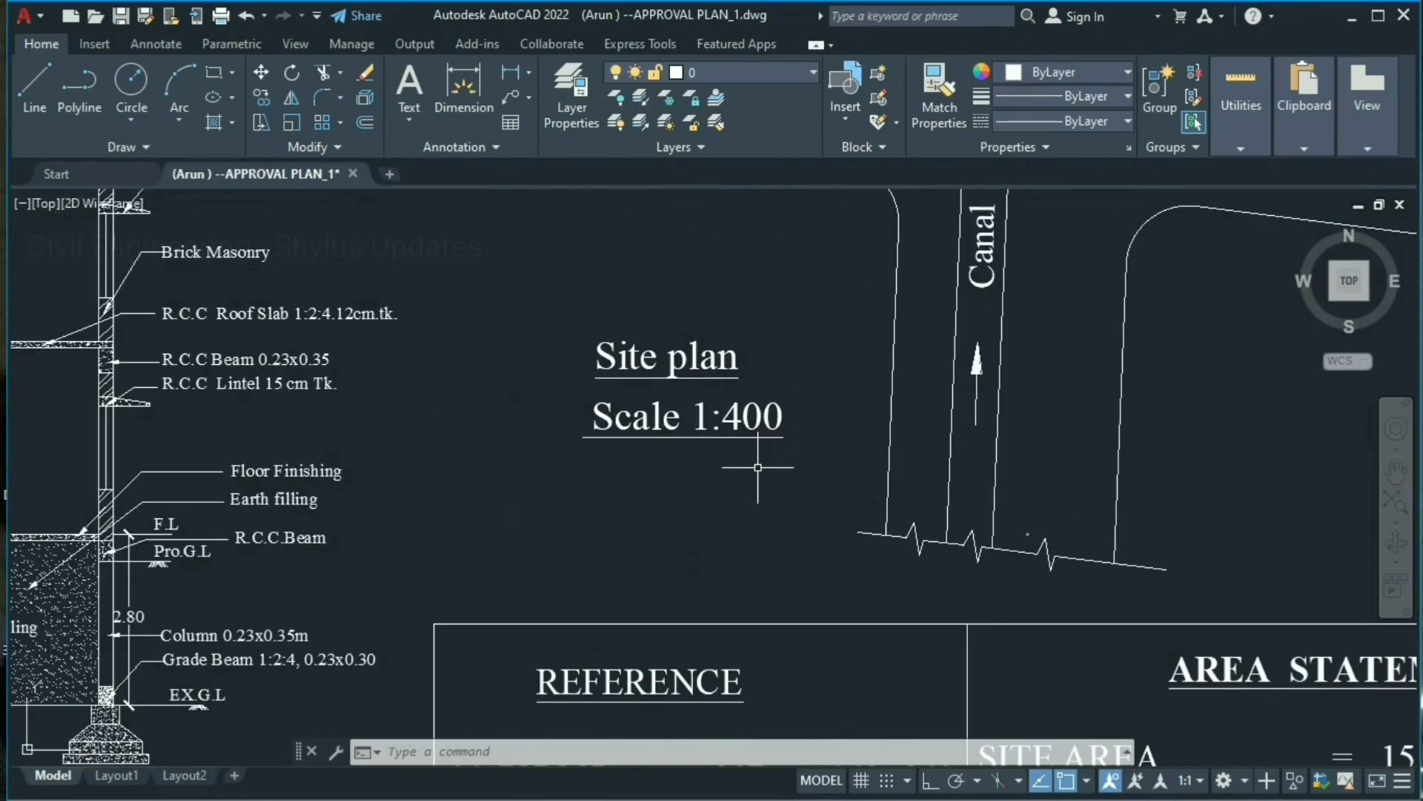
scroll(758, 471, down, 4)
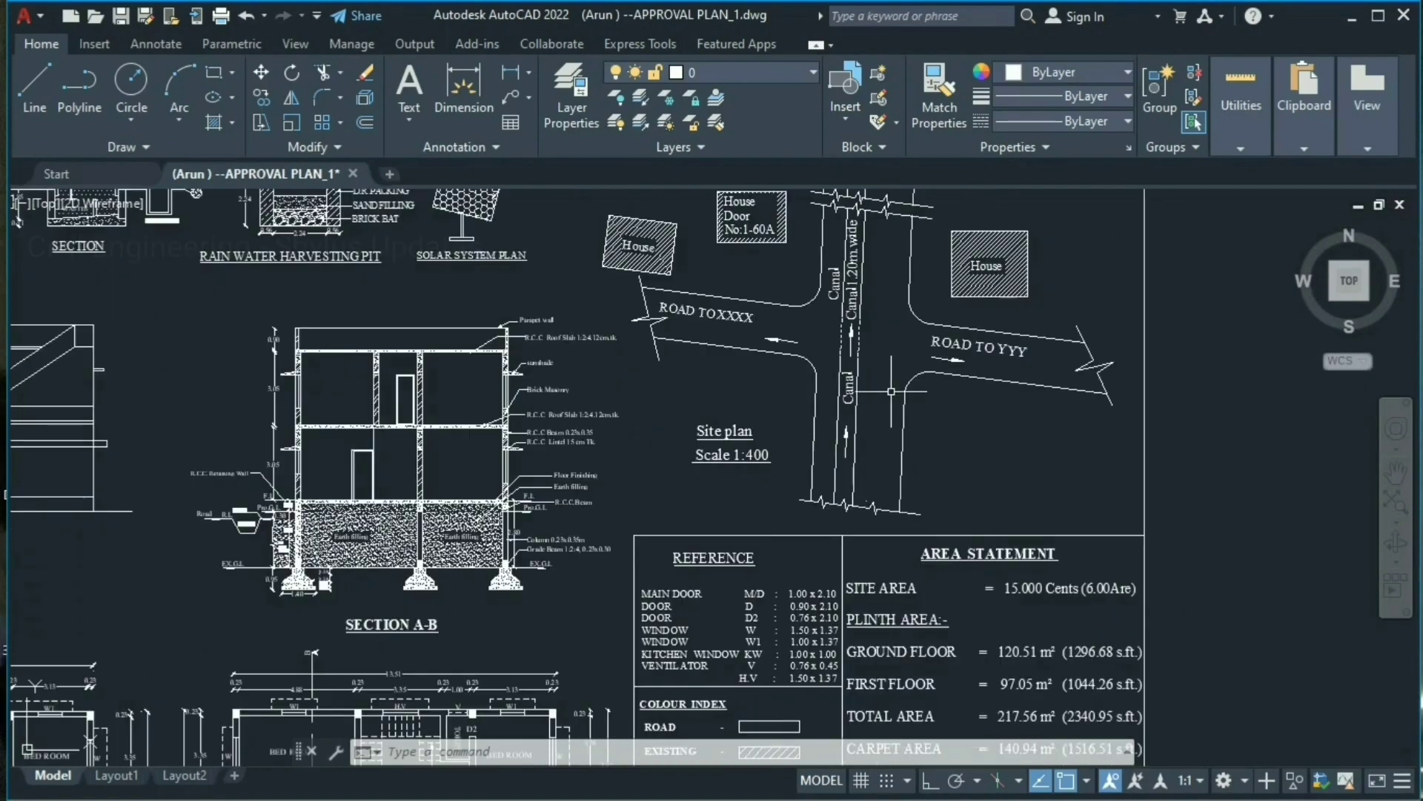
Bring the site plan, north arrow and sheet title into view, then show the full approval sheet
middle_drag(875, 413, 773, 563)
middle_drag(856, 355, 839, 561)
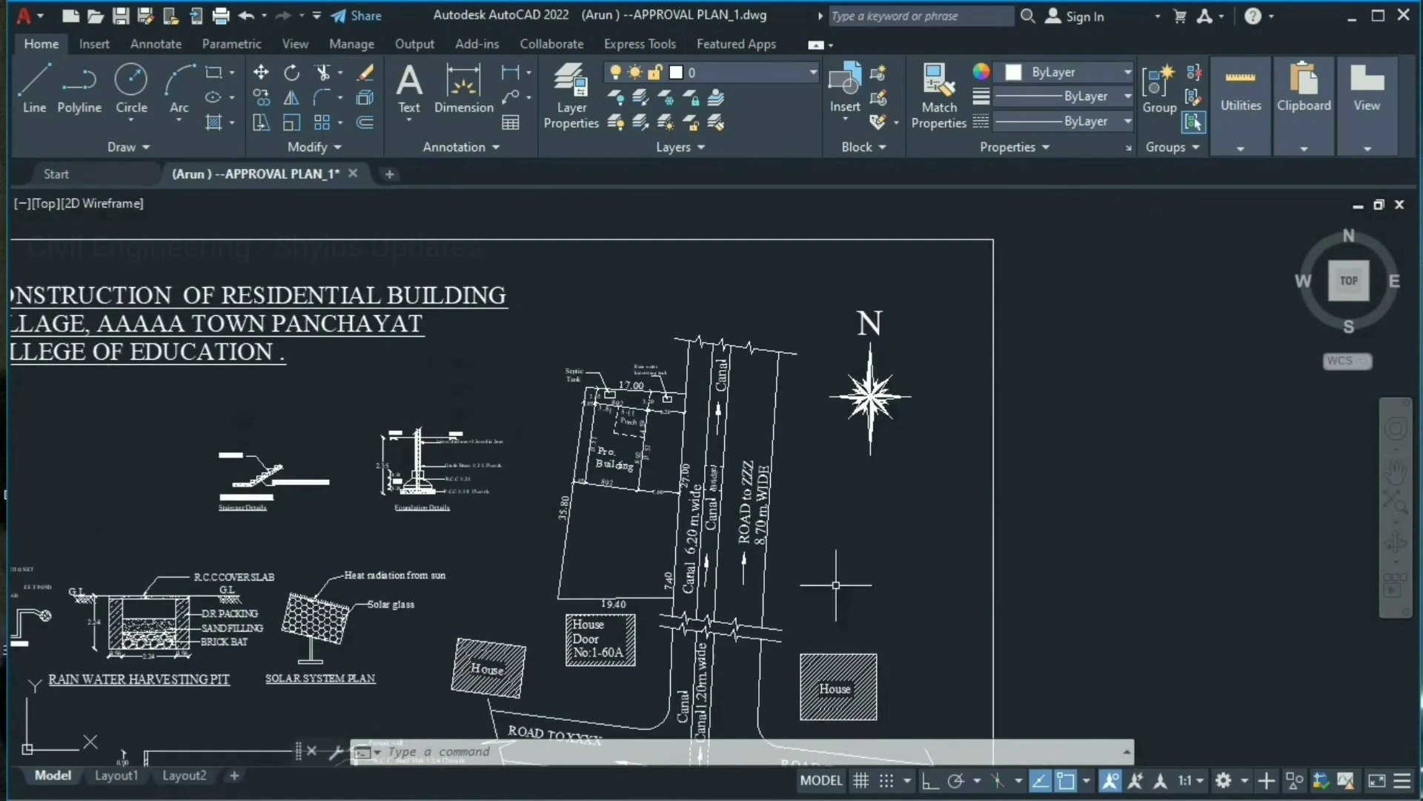
scroll(893, 341, up, 2)
scroll(896, 330, up, 1)
scroll(897, 331, down, 8)
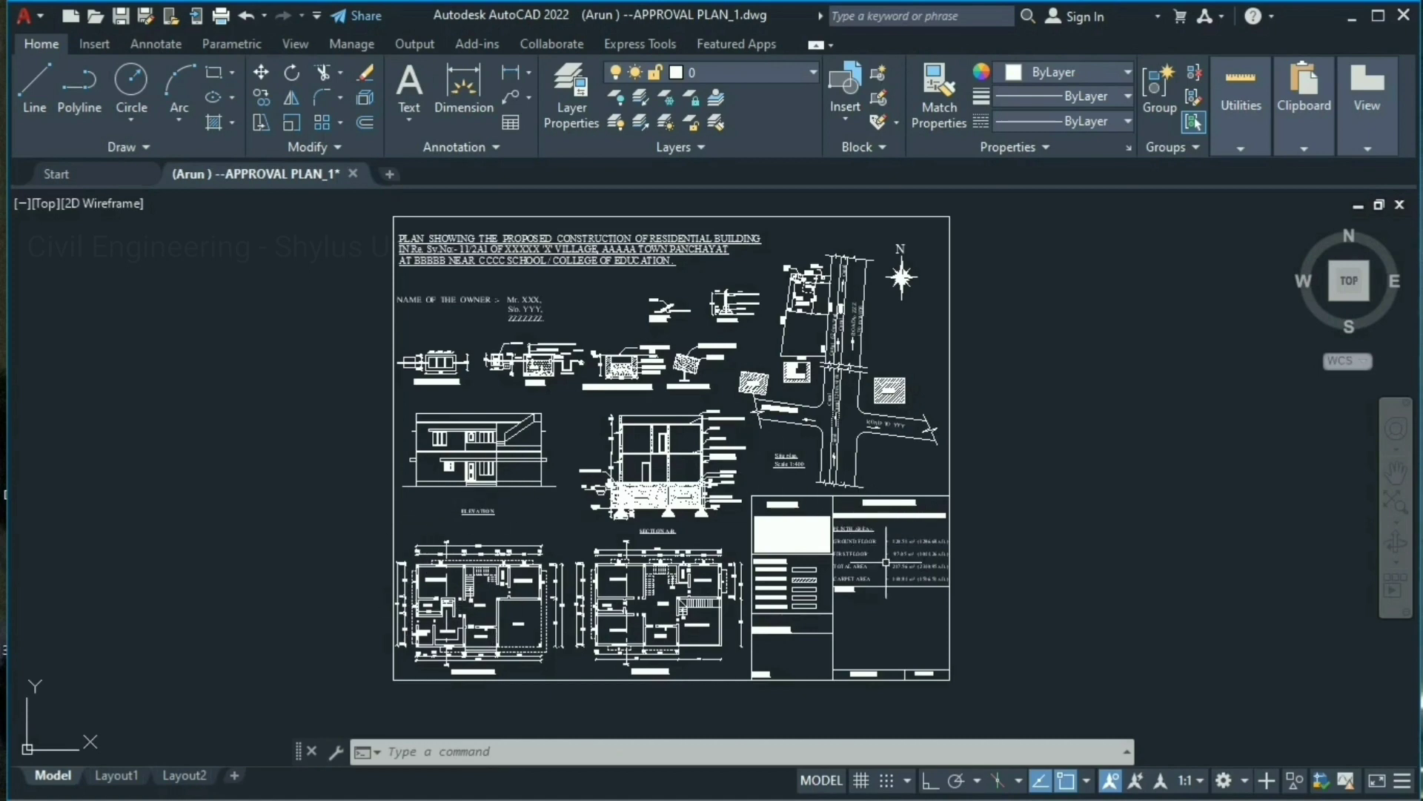
Compare with the First Floor Plan, then centre the 13.51 x 8.92 Ground Floor Plan large
scroll(552, 627, up, 5)
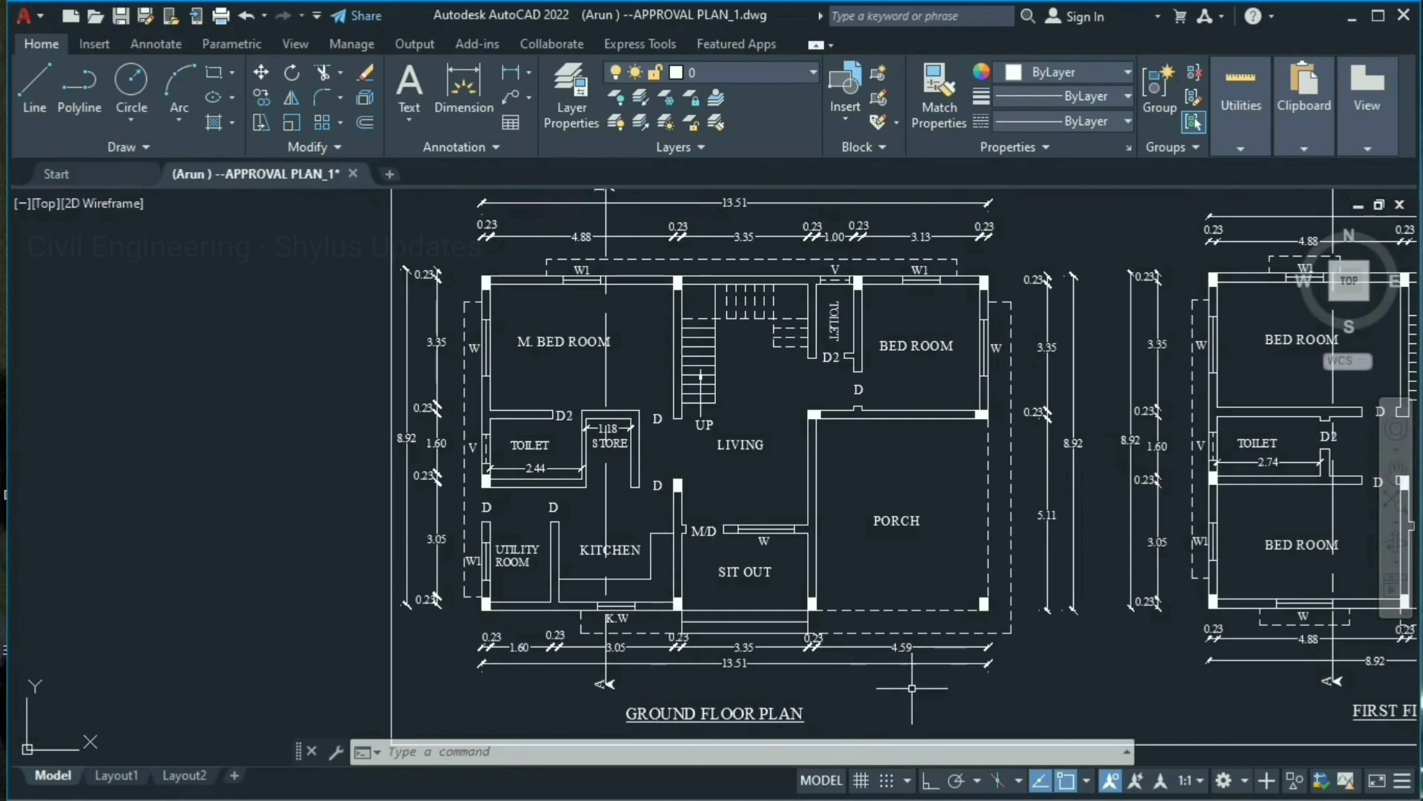
middle_drag(911, 588, 489, 522)
middle_drag(873, 540, 740, 599)
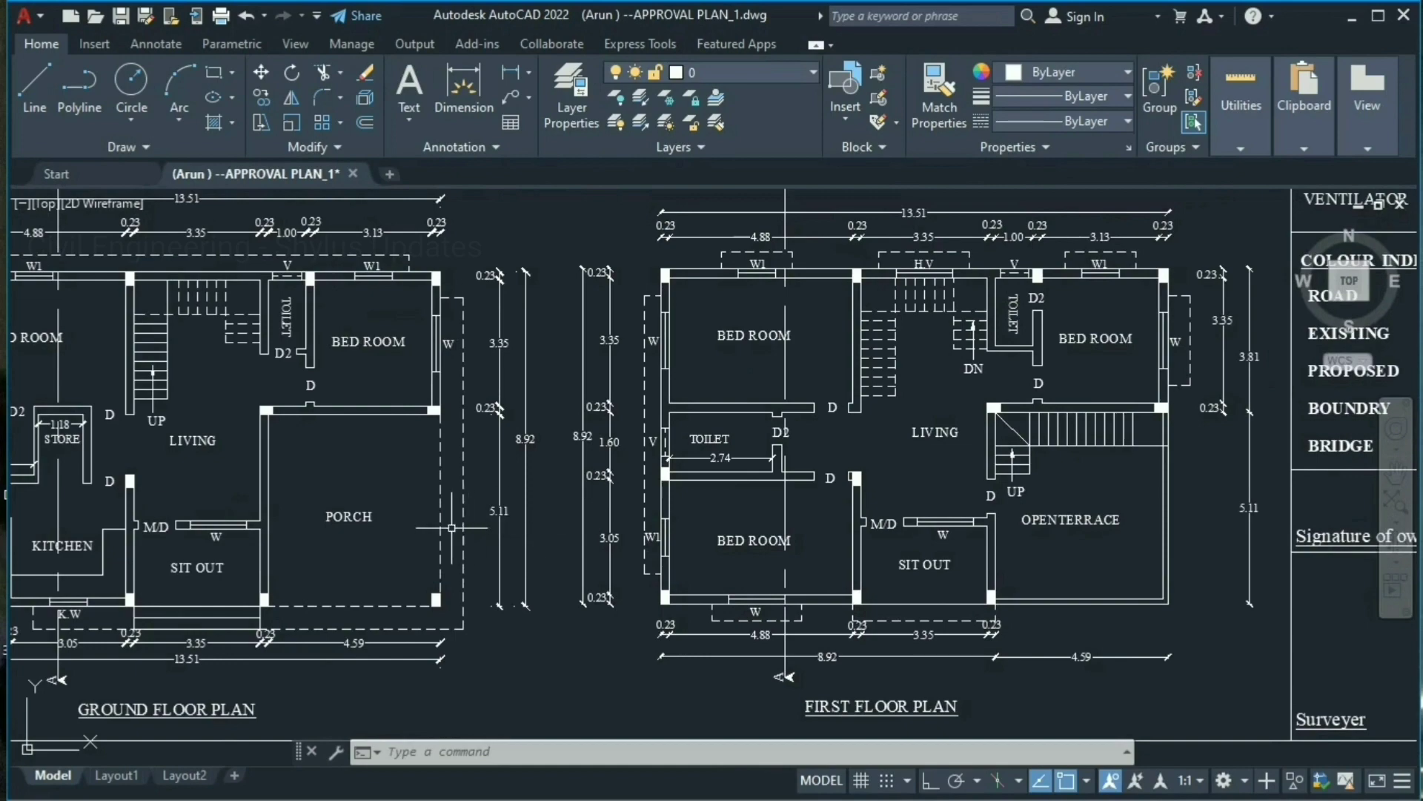
scroll(452, 528, down, 2)
middle_drag(519, 519, 807, 541)
scroll(688, 575, up, 2)
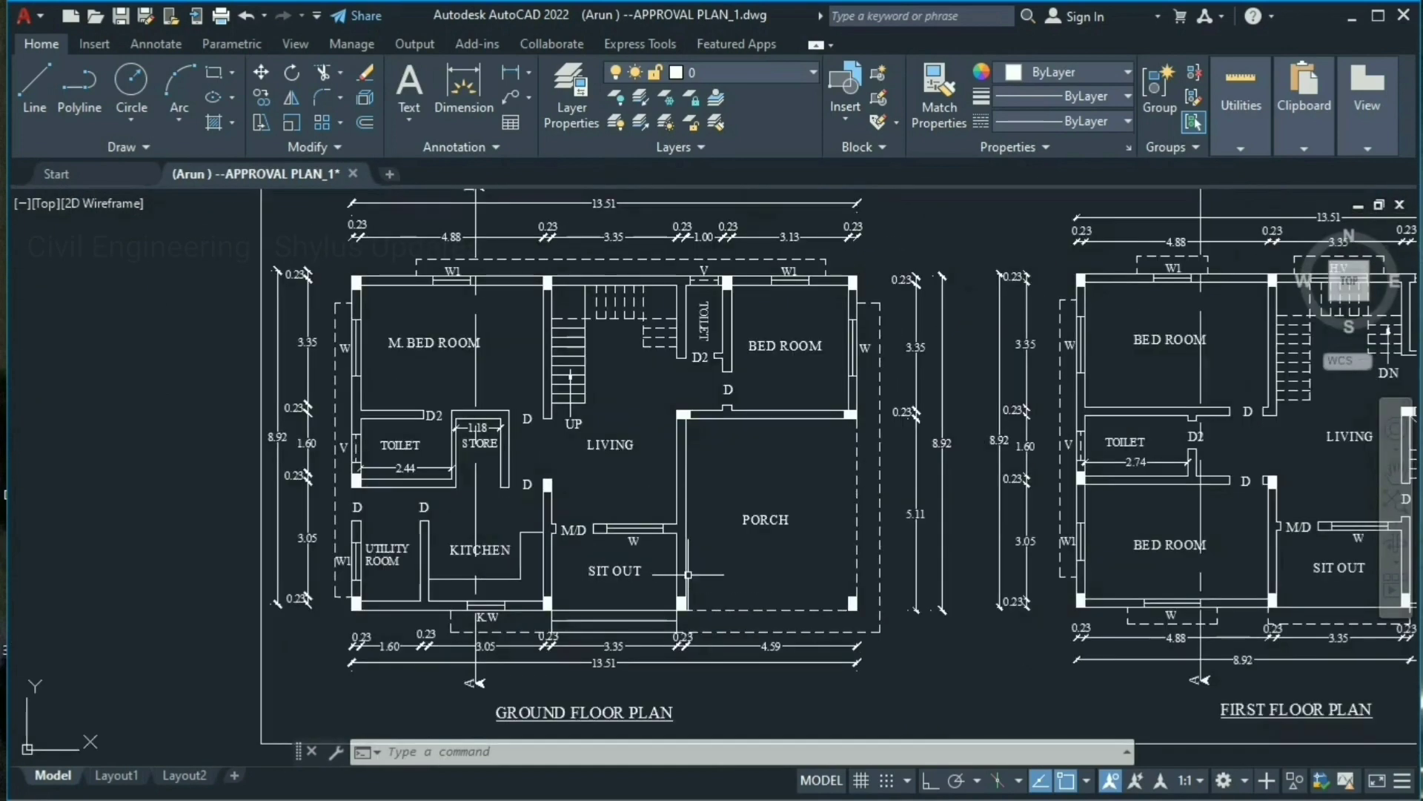
middle_drag(616, 651, 647, 651)
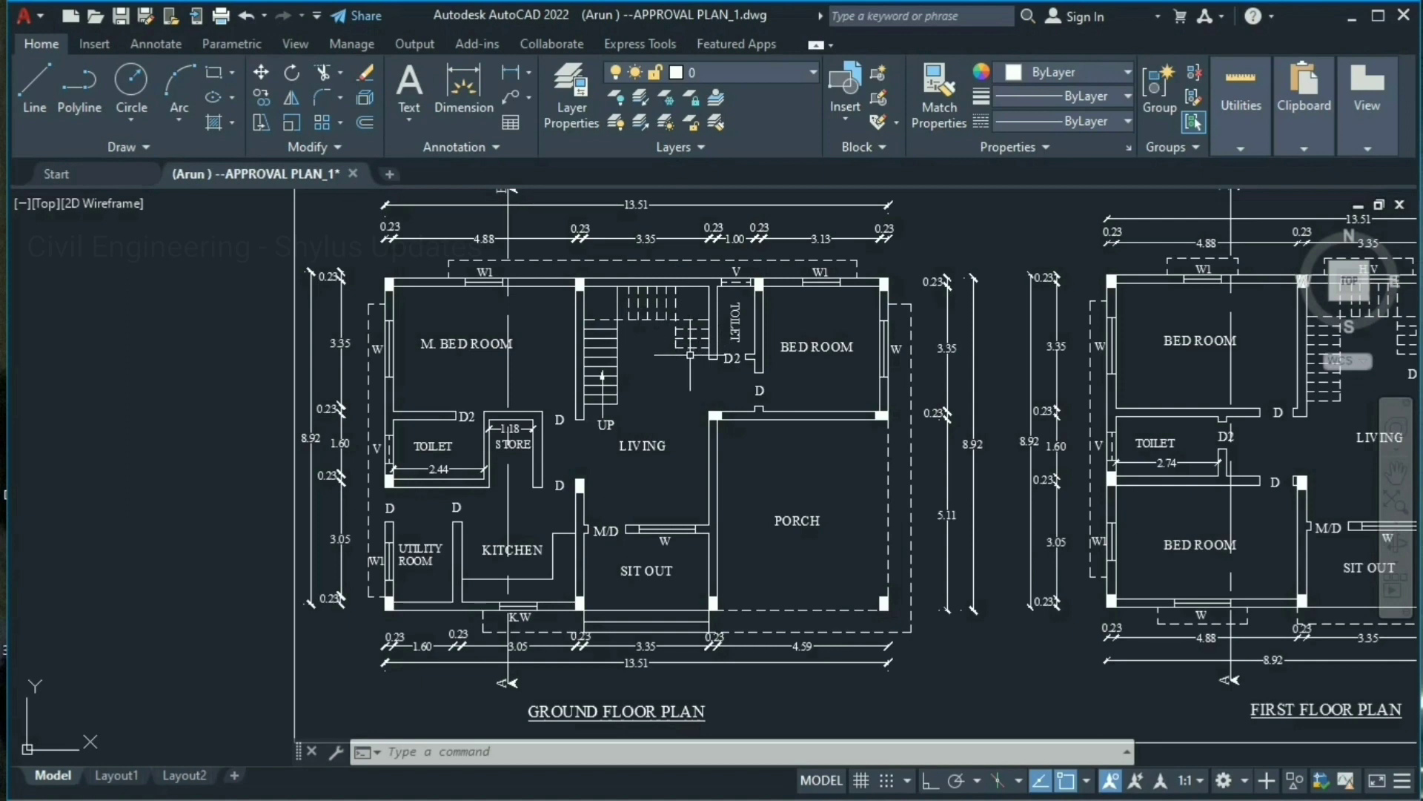
Pan across to the First Floor Plan and colour index, then back to the Ground Floor Plan
middle_drag(1164, 440, 489, 426)
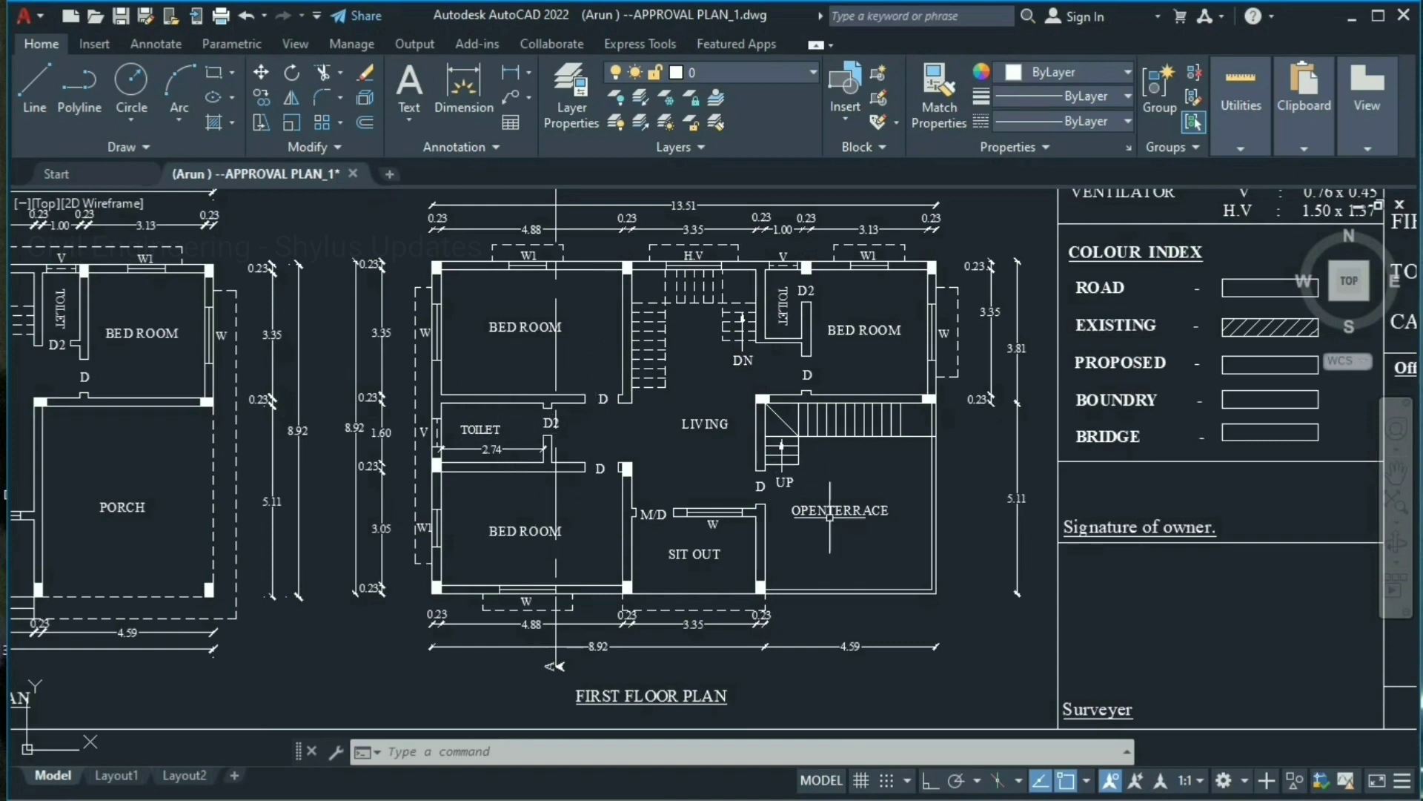
middle_drag(841, 550, 1219, 579)
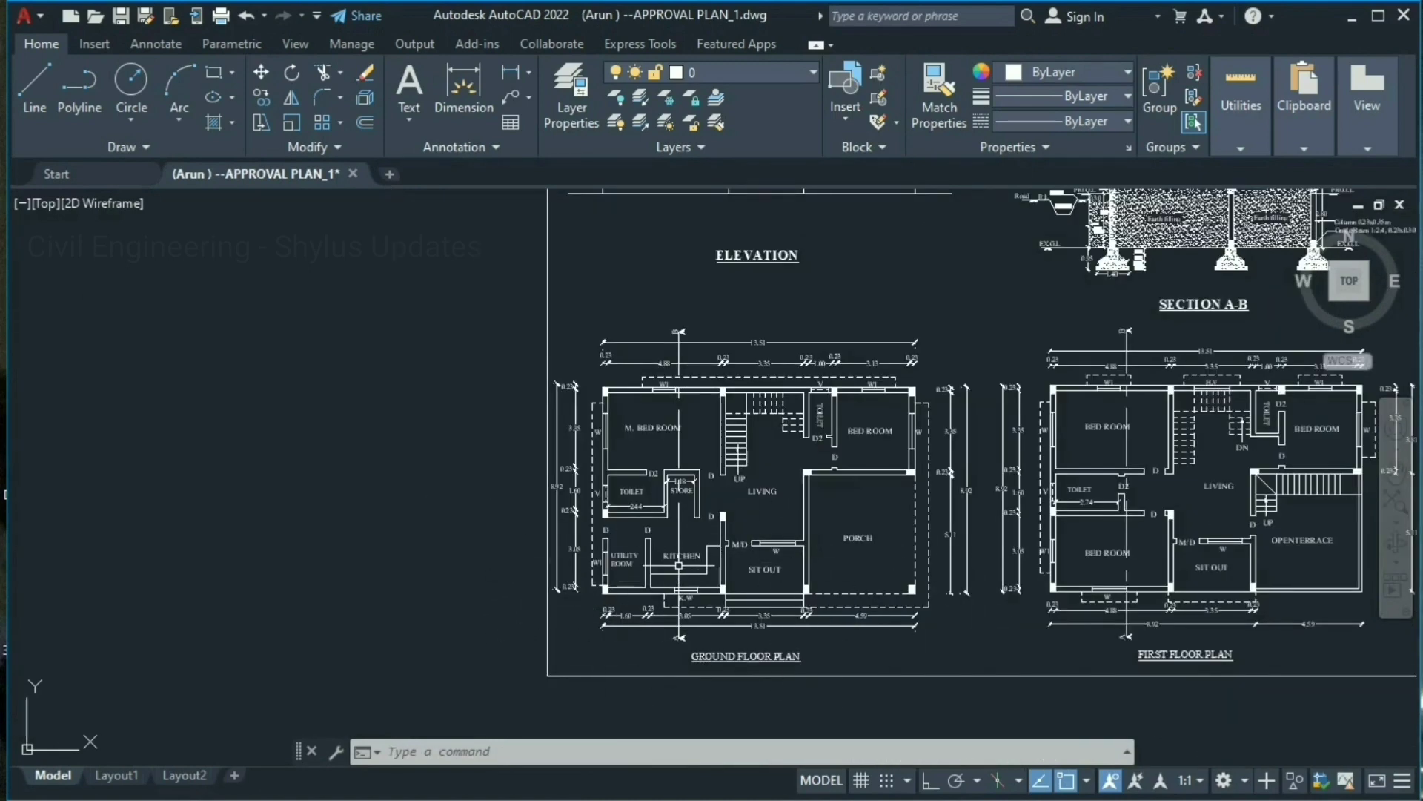
middle_drag(767, 319, 717, 708)
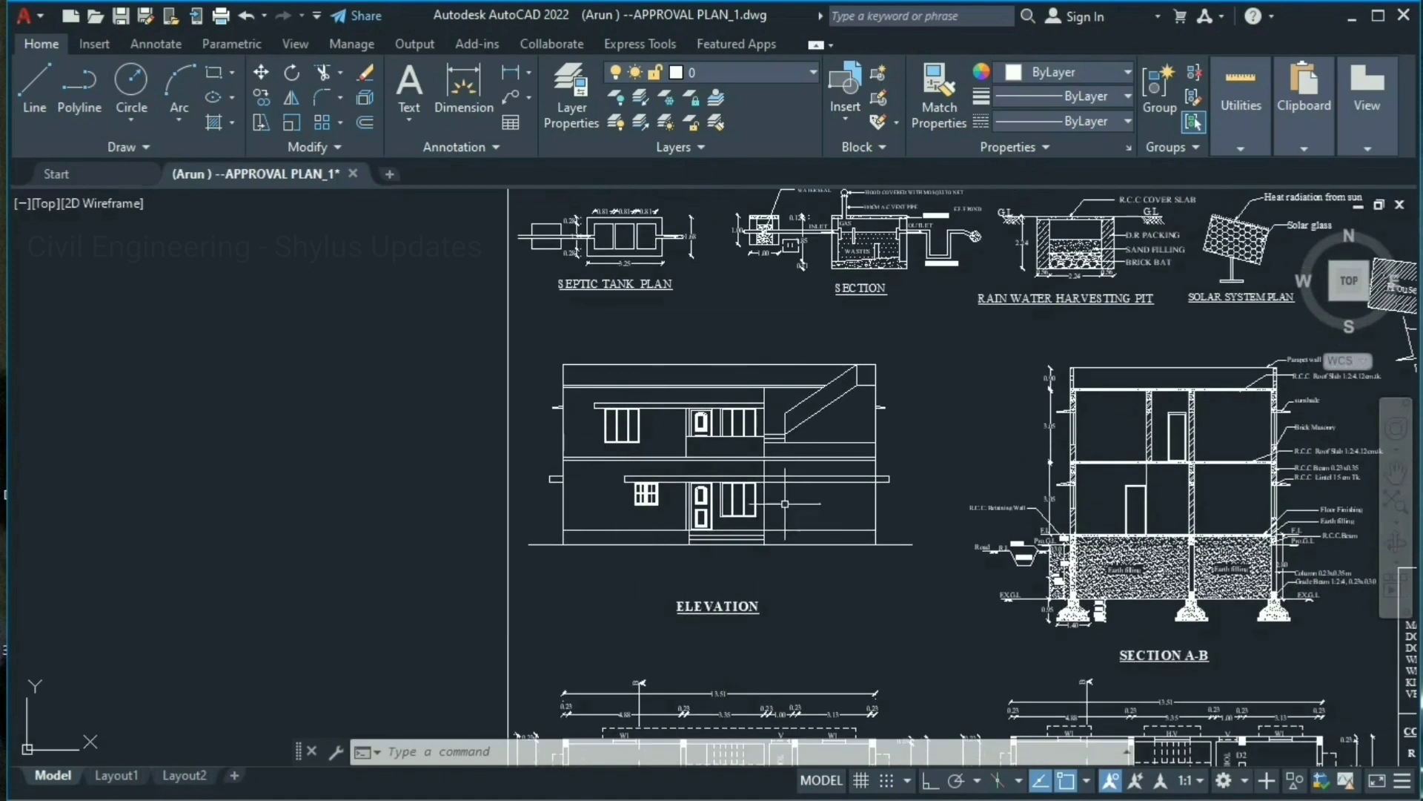
scroll(648, 515, up, 2)
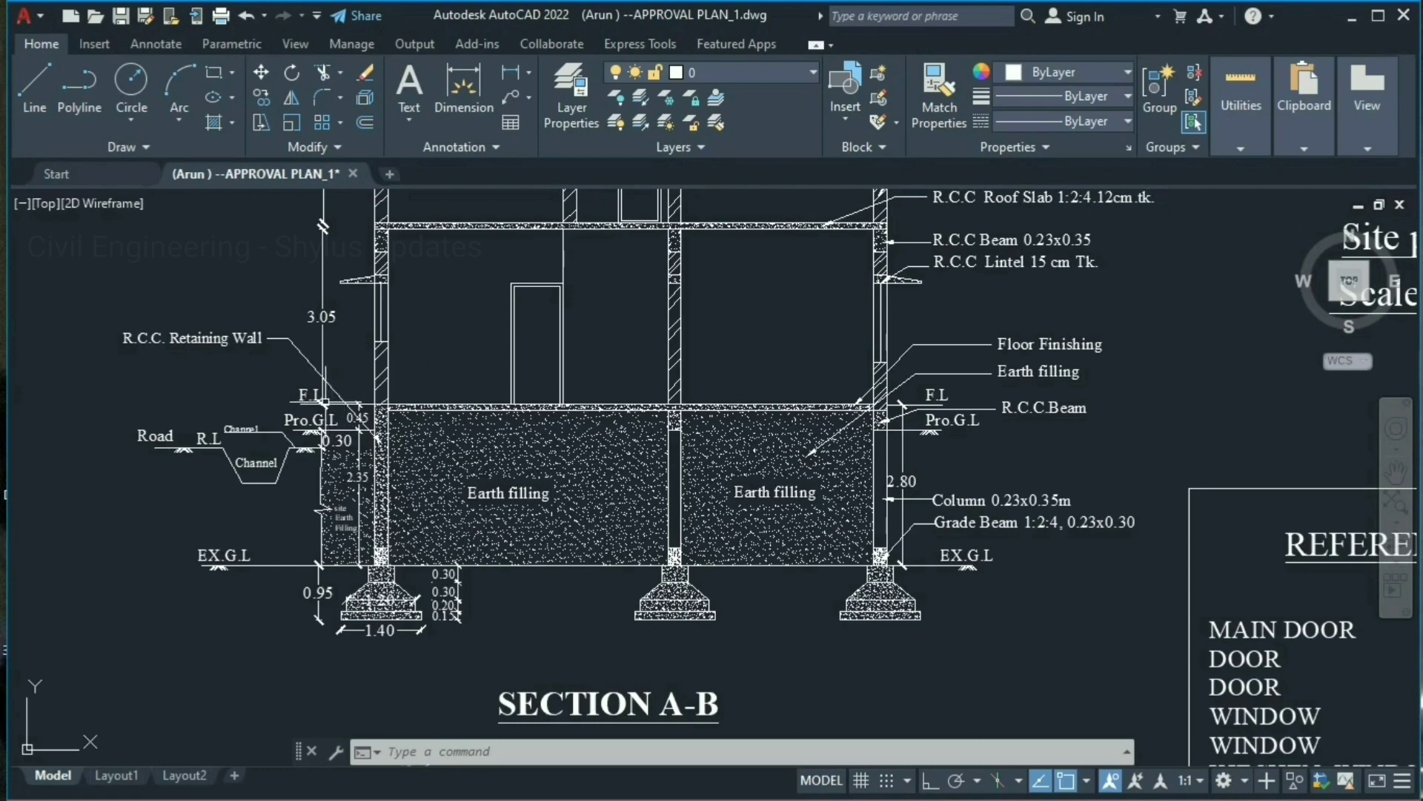
Pan up Section A-B to the parapet wall, then zoom out over the site plan and reference table
scroll(393, 341, down, 1)
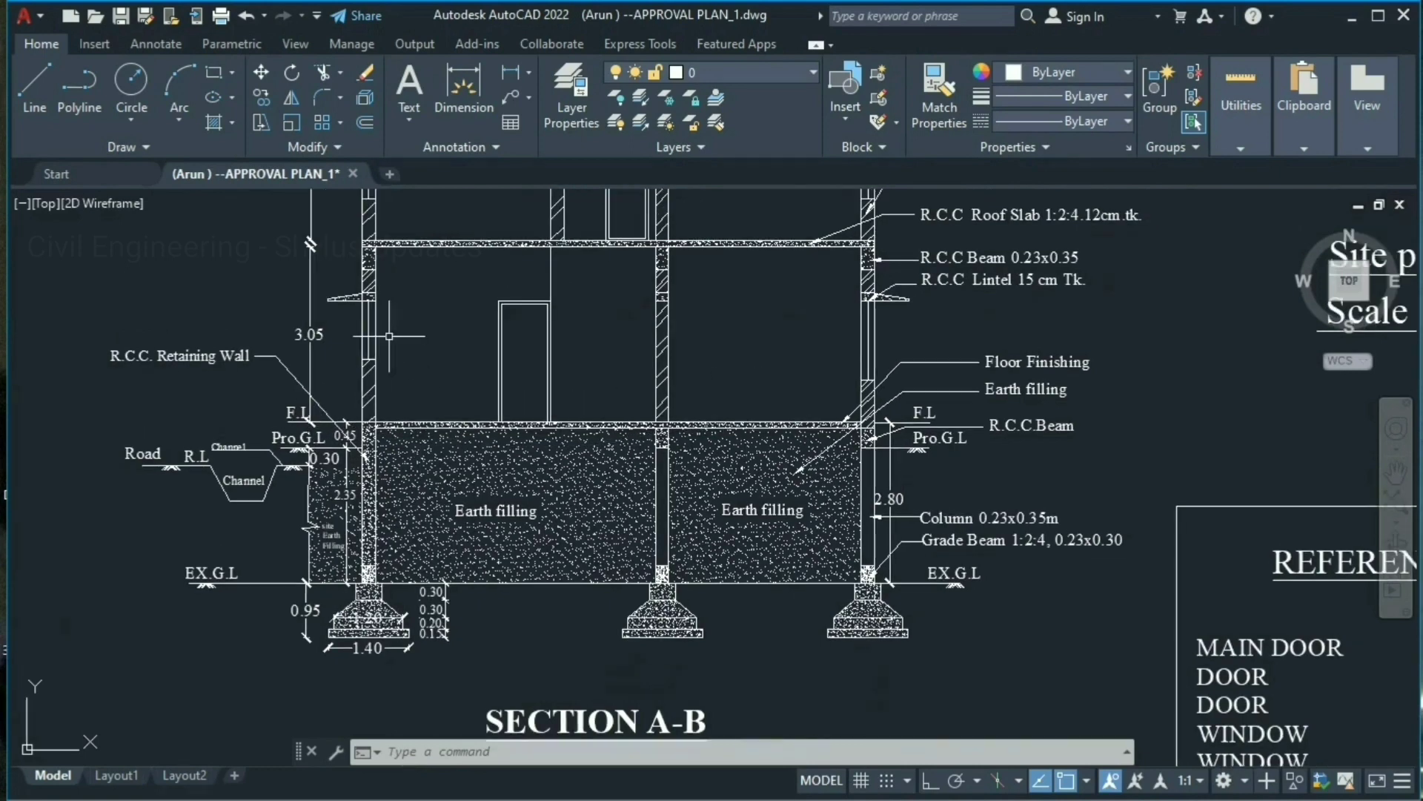
scroll(386, 427, up, 1)
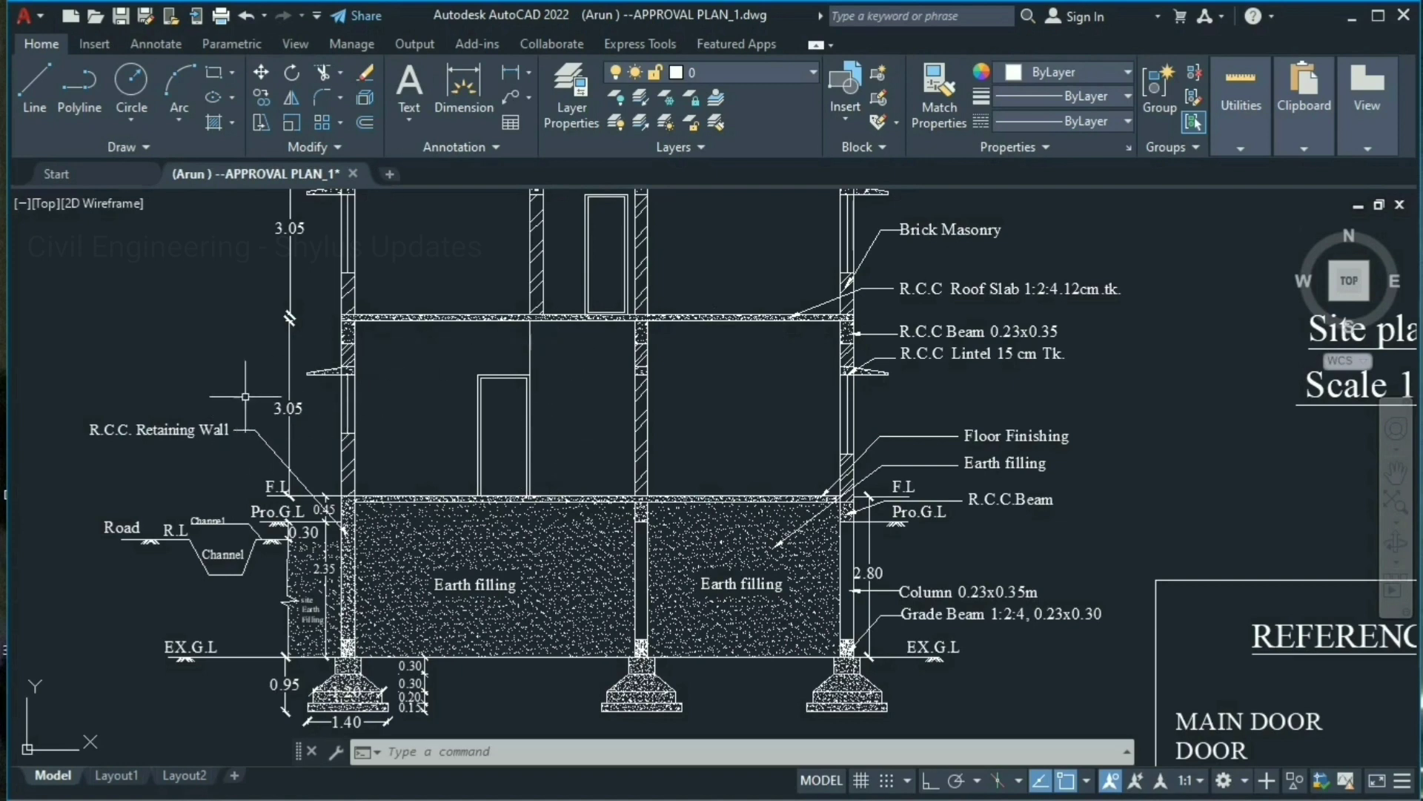
middle_drag(575, 185, 578, 265)
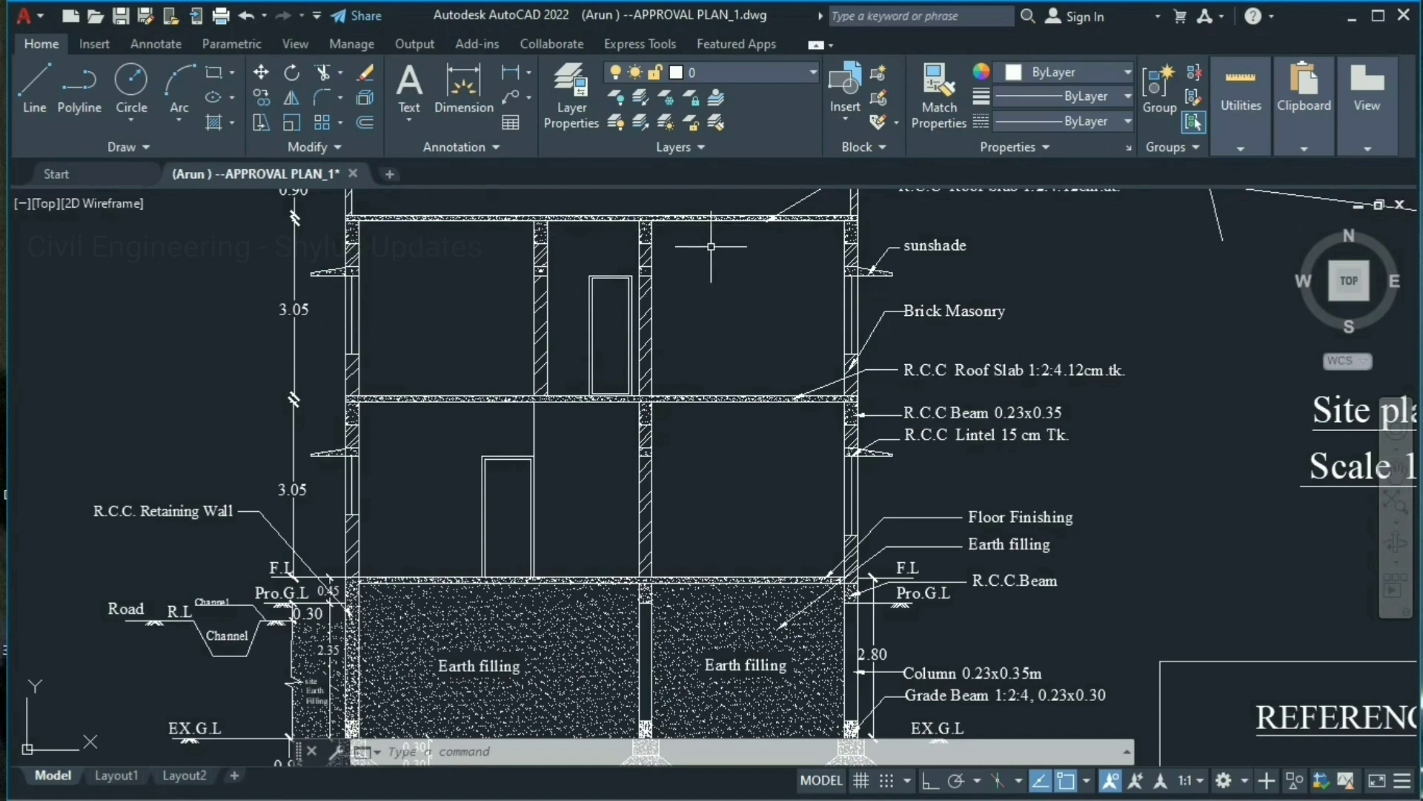
middle_drag(739, 306, 740, 407)
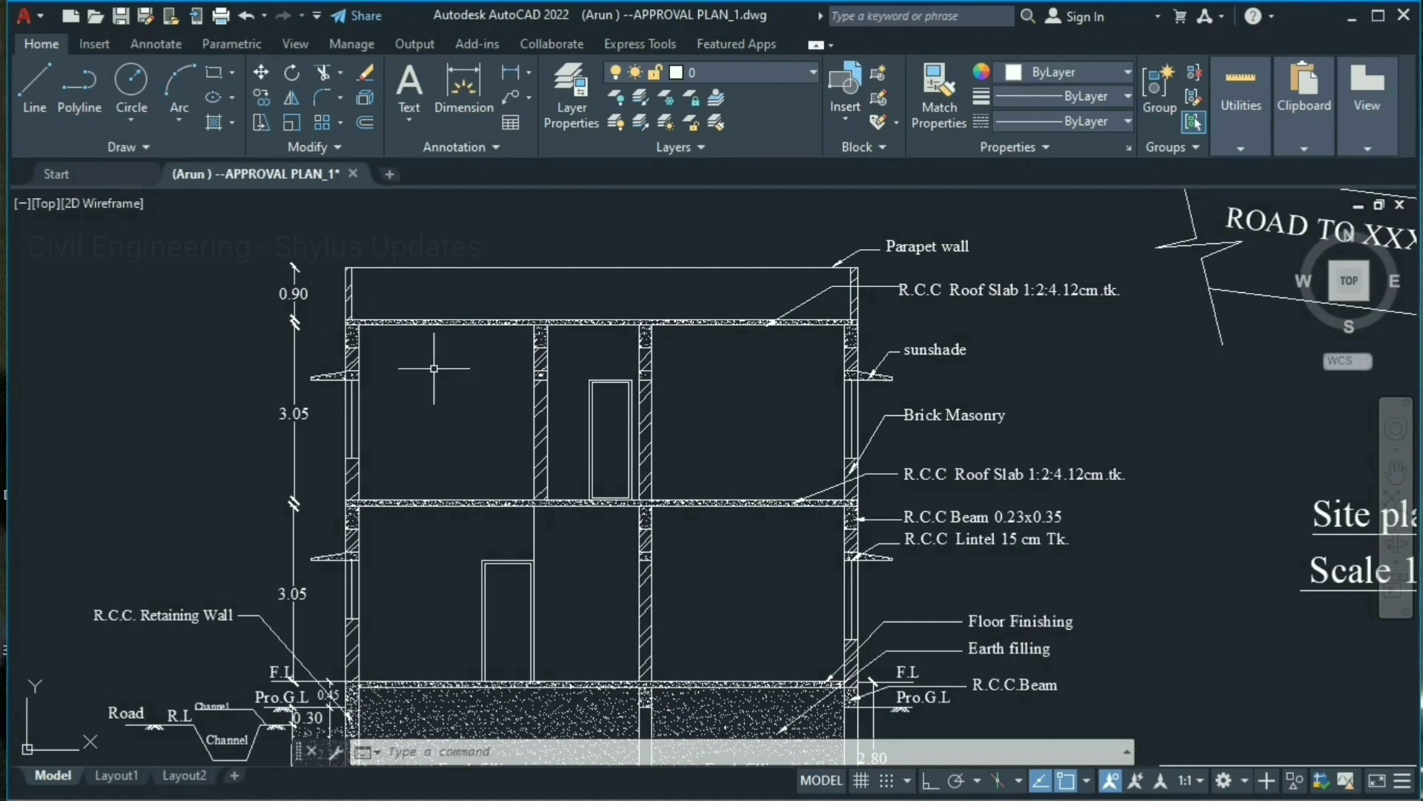
scroll(435, 374, down, 2)
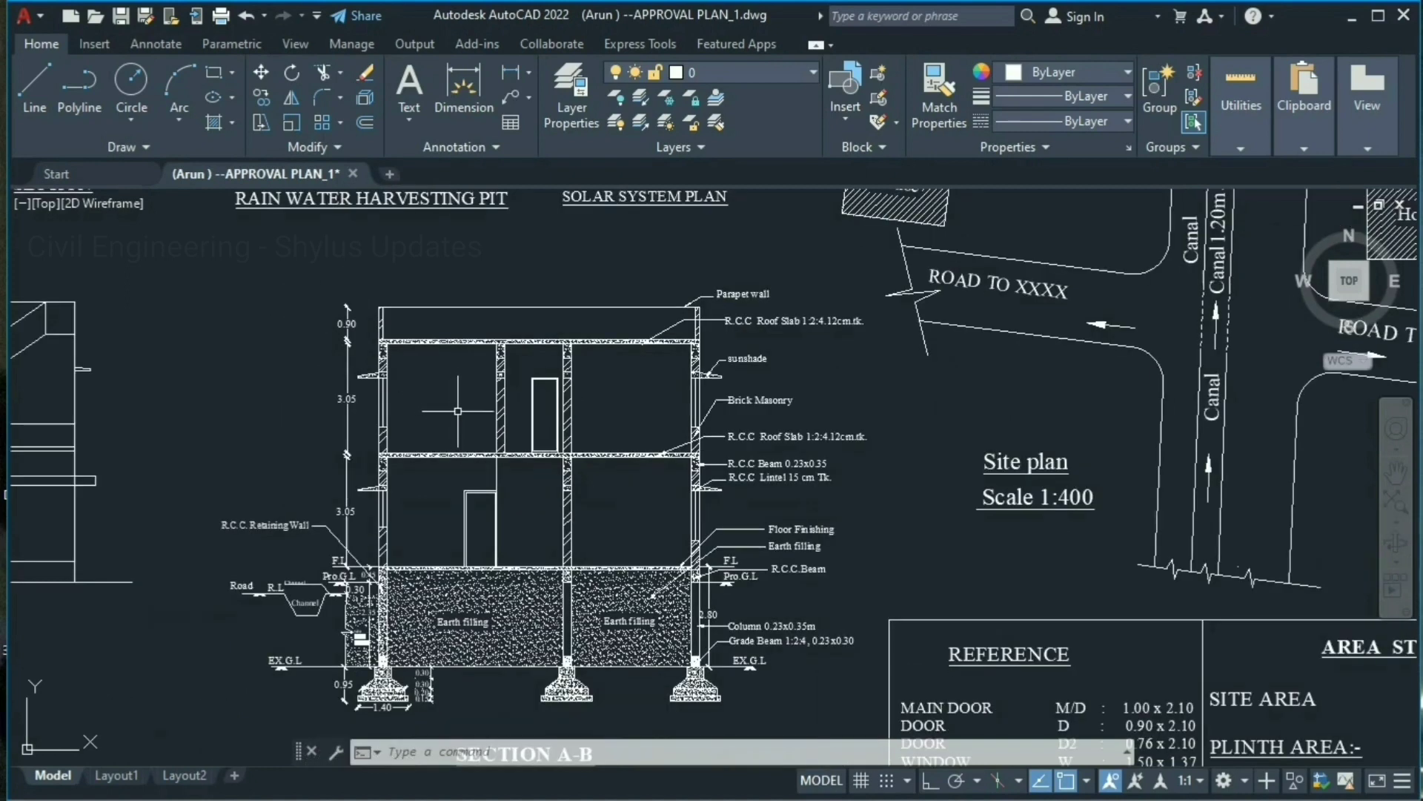
Pan and zoom to the Septic Tank Plan showing three 0.81 chambers in the 3.25 by 1.68 tank
mouse_move(415, 223)
middle_down()
mouse_move(1363, 710)
mouse_move(1112, 413)
middle_up()
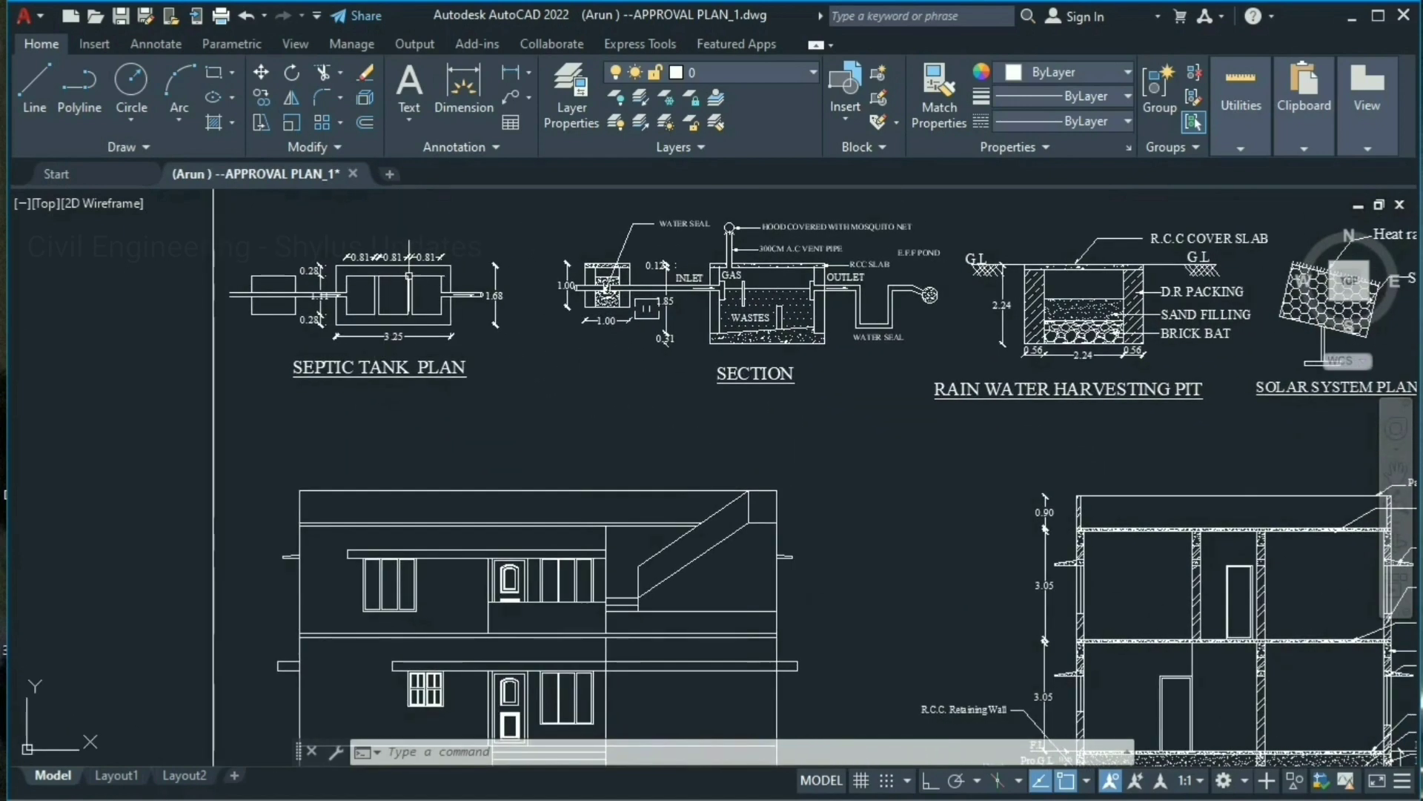
scroll(423, 319, up, 6)
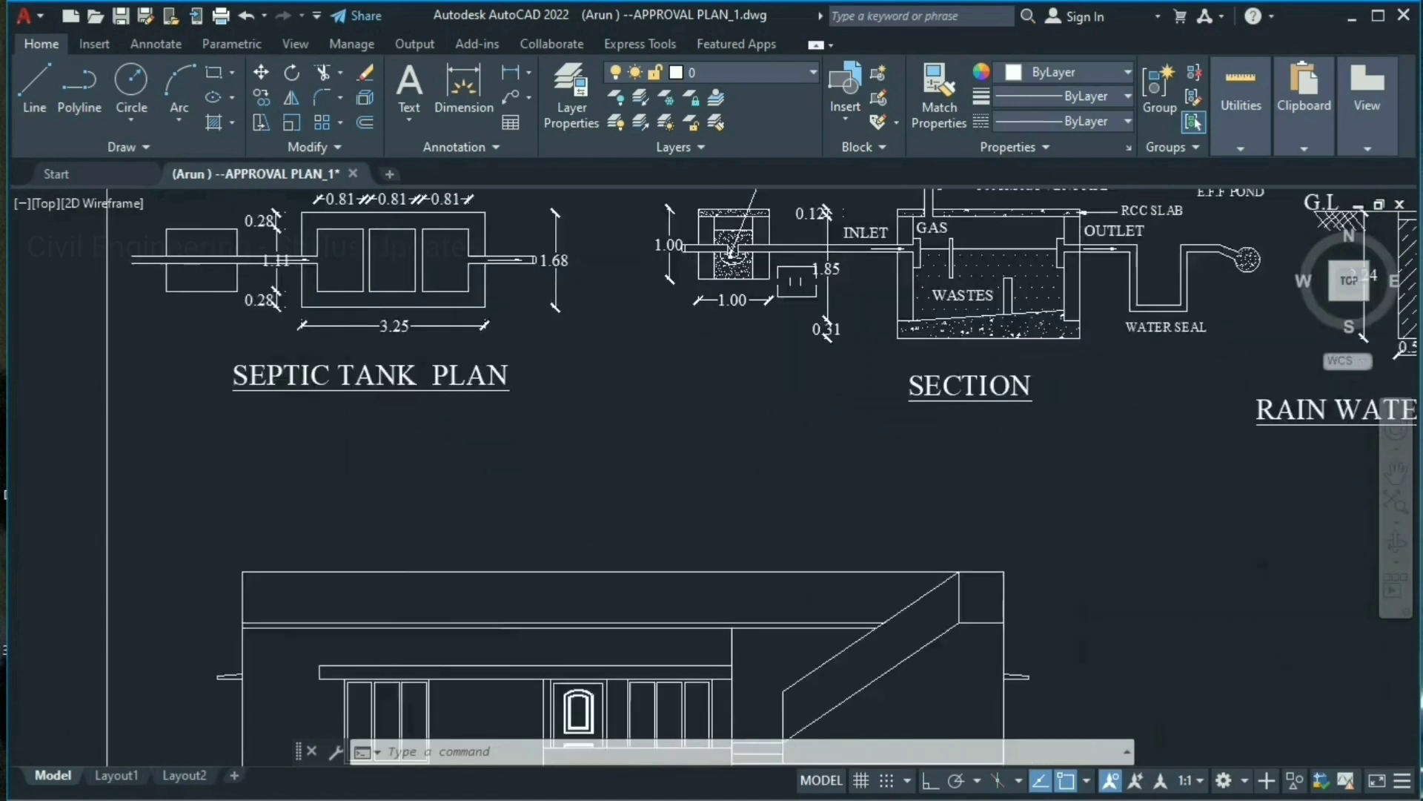
mouse_move(389, 354)
middle_down()
mouse_move(622, 447)
mouse_move(618, 476)
middle_up()
scroll(618, 477, down, 2)
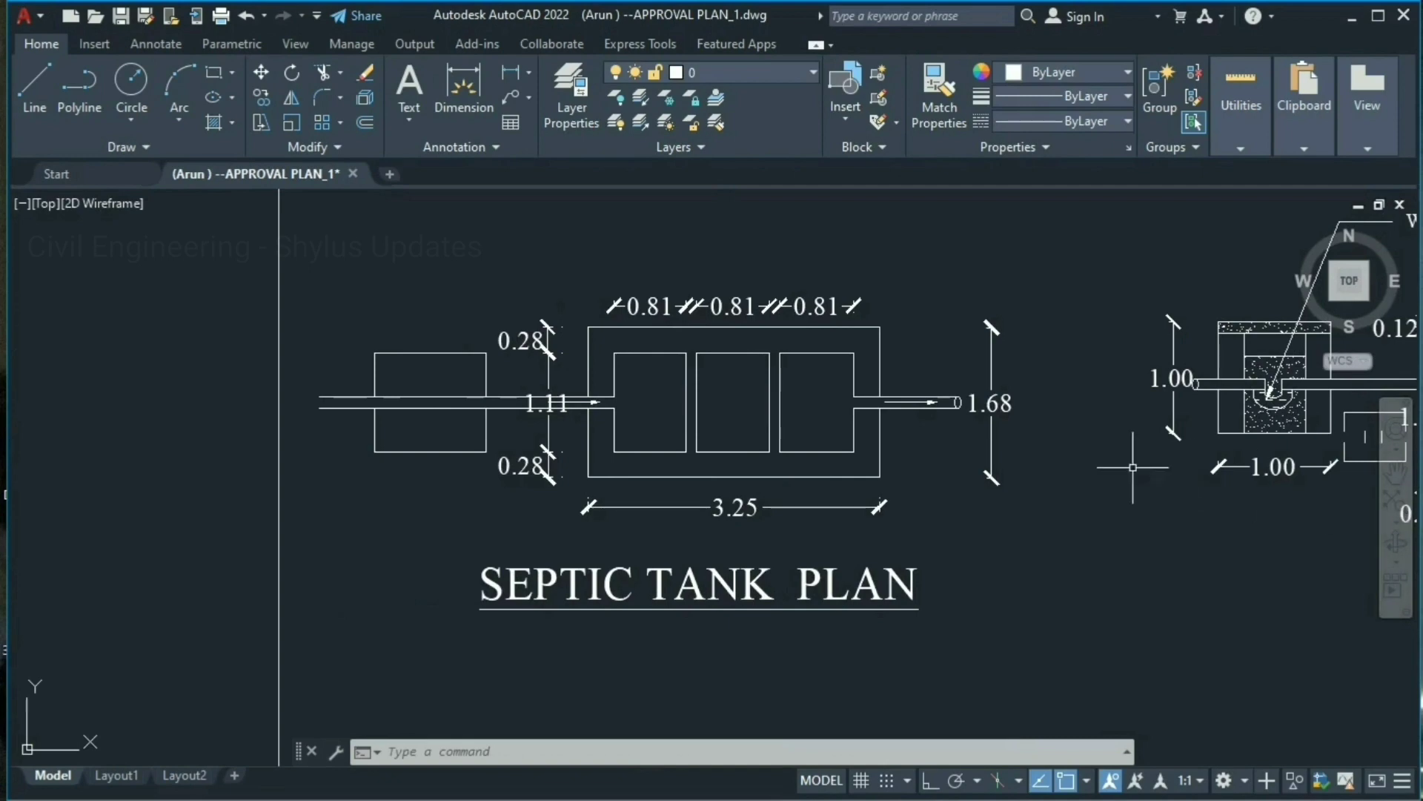
Pan left to the septic tank SECTION showing the inlet, outlet and 300CM A.C vent pipe
middle_drag(1300, 501, 618, 514)
middle_drag(923, 505, 742, 525)
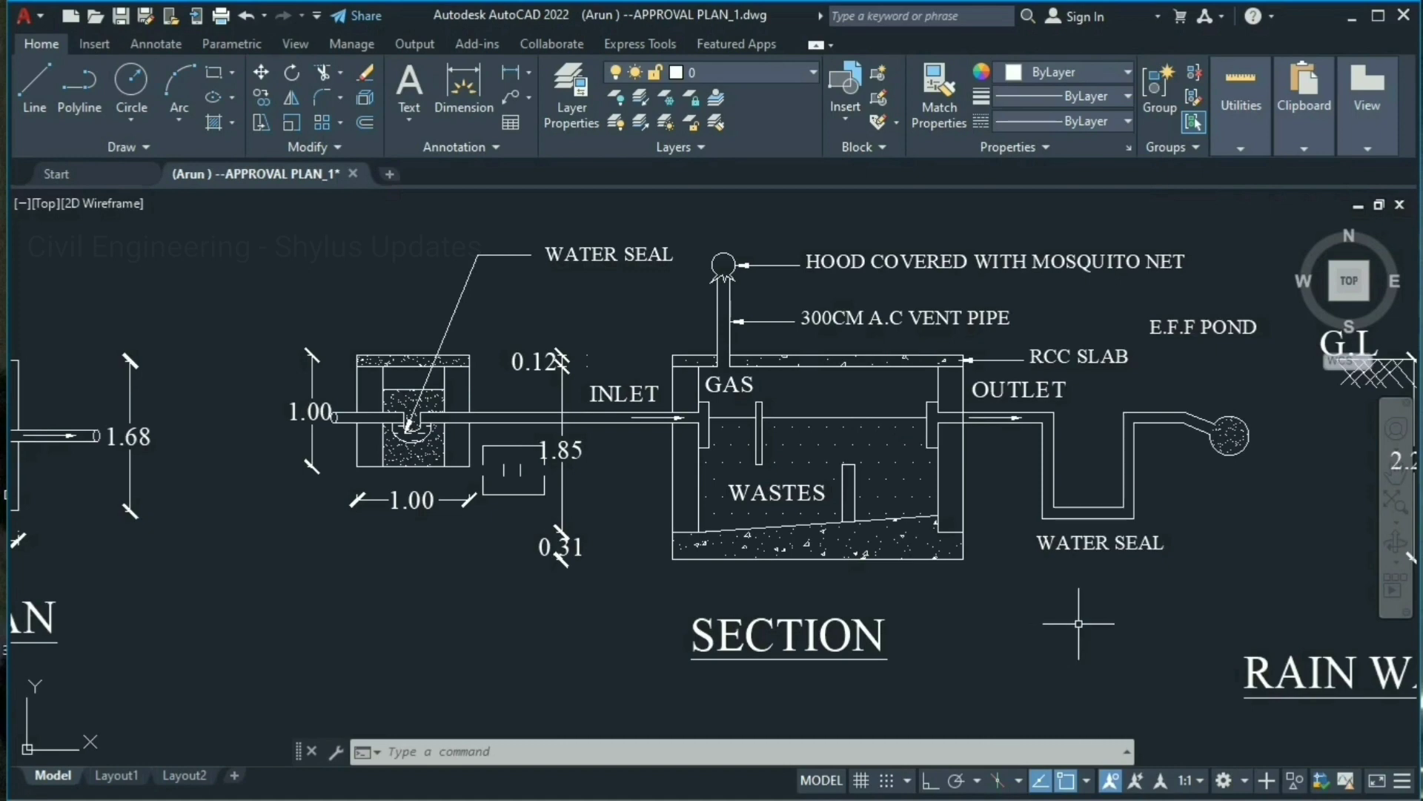
Pan past the Rain Water Harvesting Pit to centre the Solar System Plan
middle_drag(1079, 623, 165, 558)
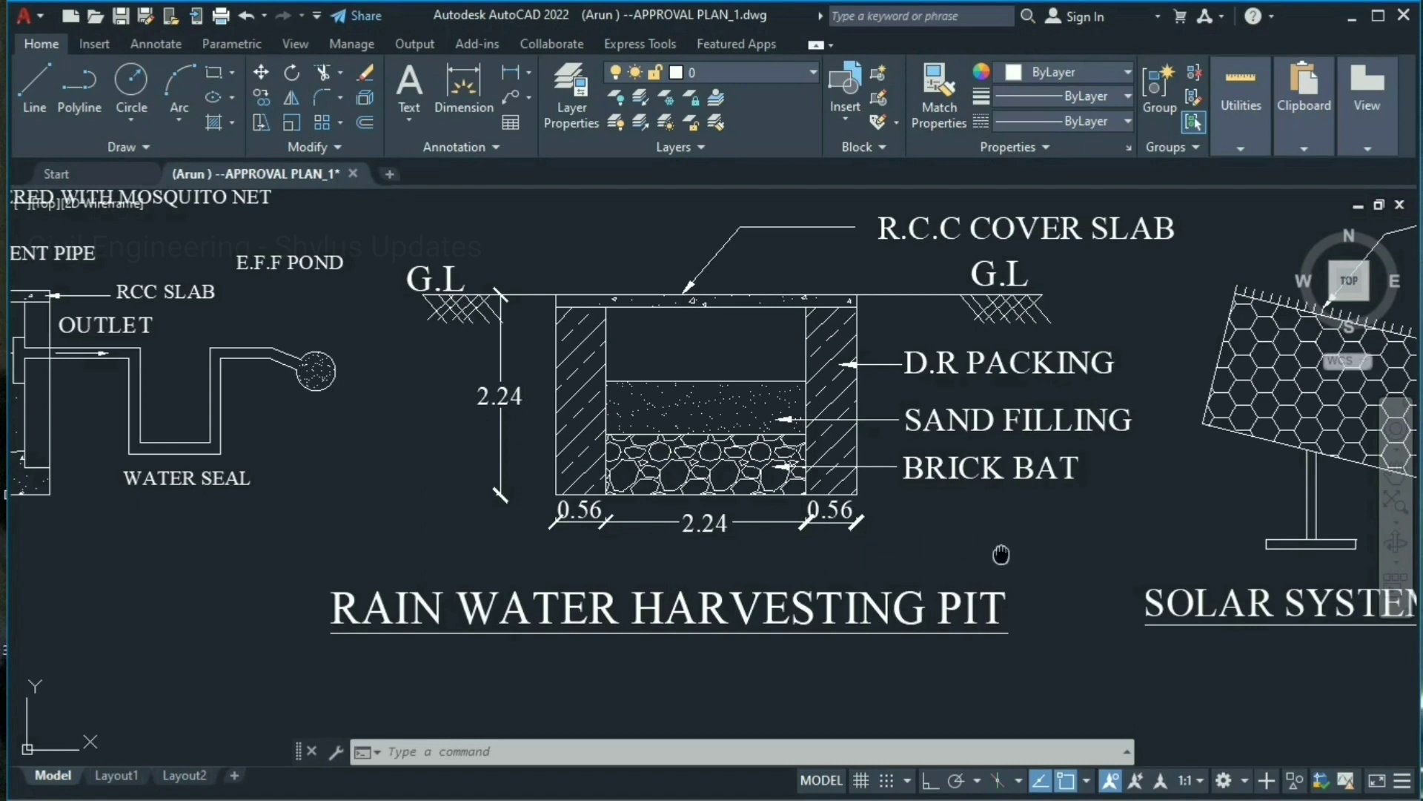
middle_drag(1003, 553, 268, 552)
middle_drag(409, 473, 430, 509)
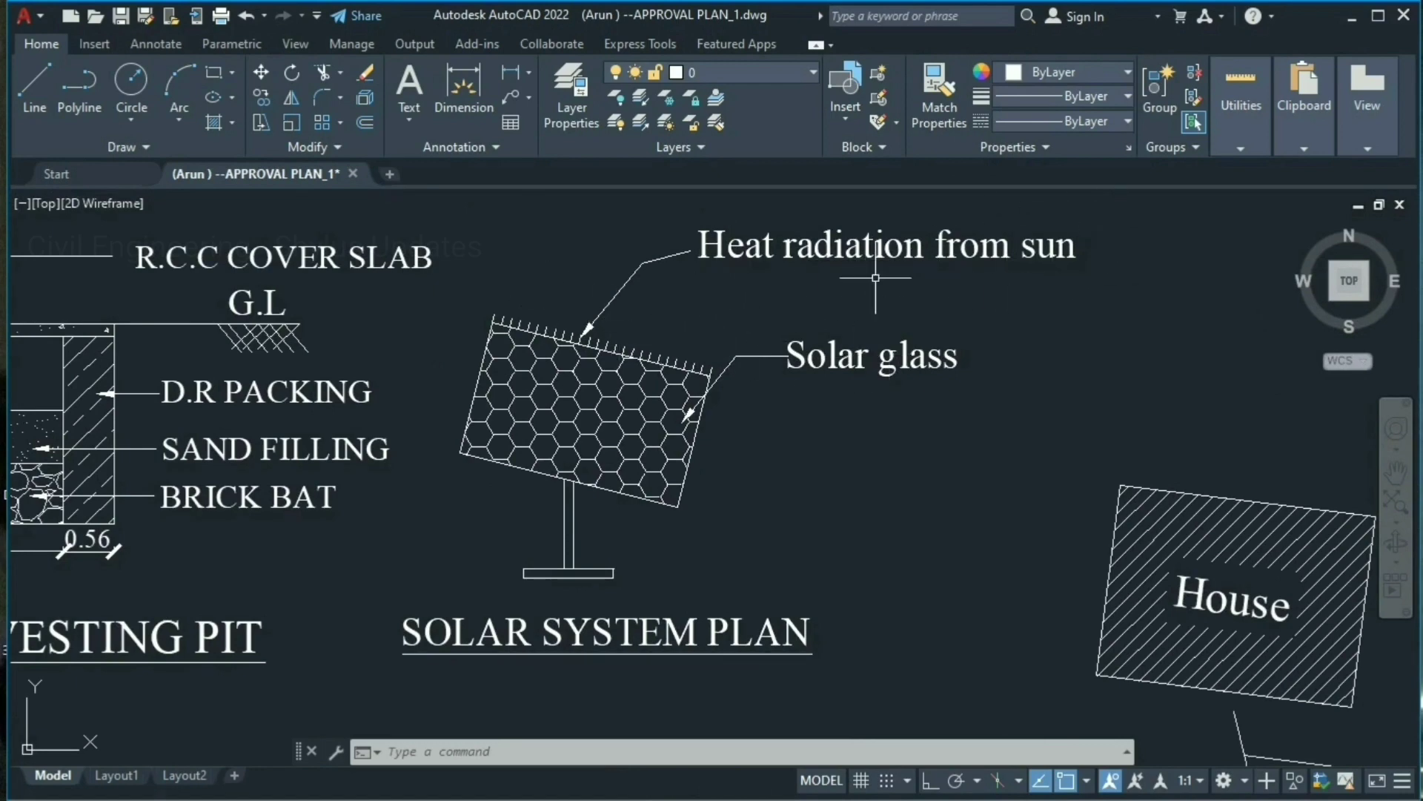
scroll(788, 356, down, 3)
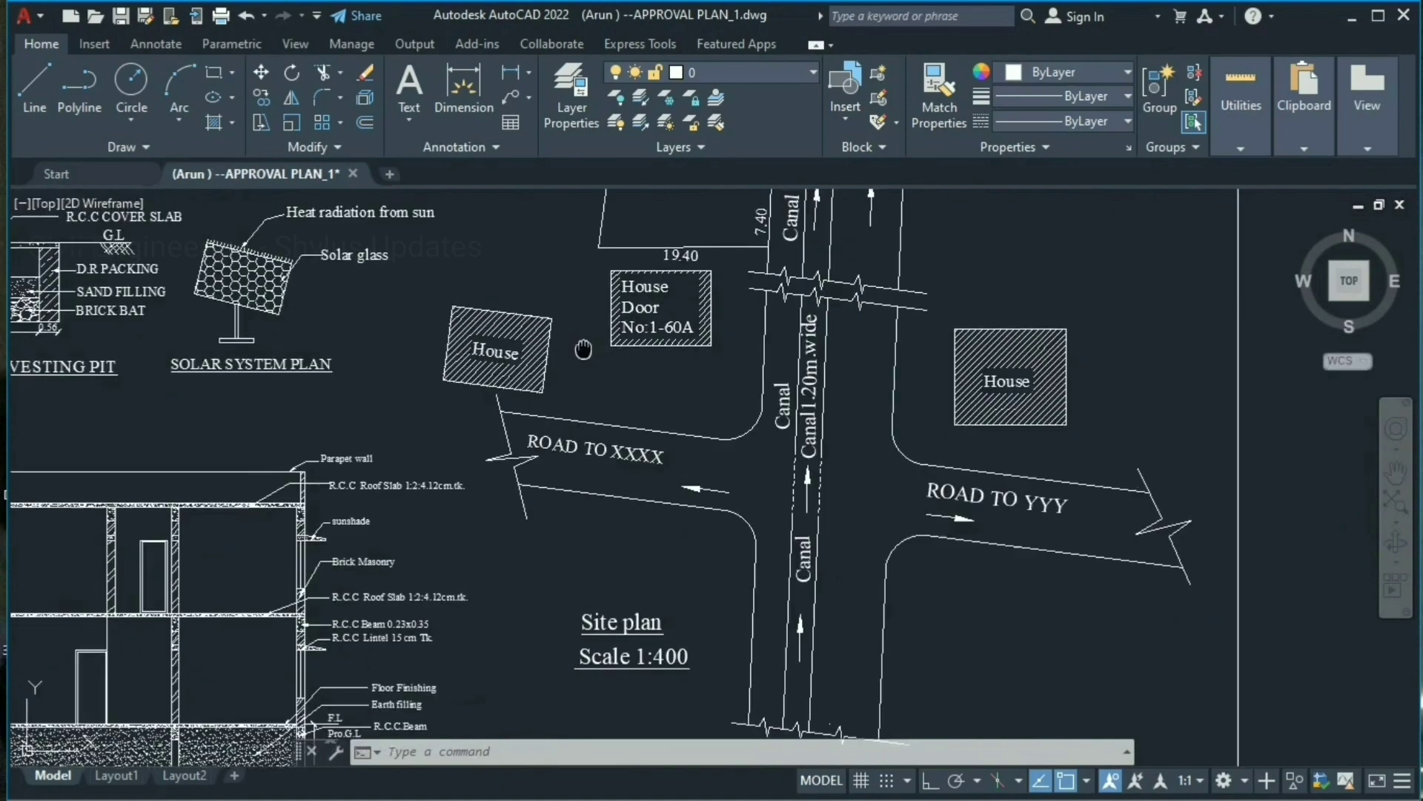
middle_drag(530, 343, 329, 505)
scroll(409, 483, down, 3)
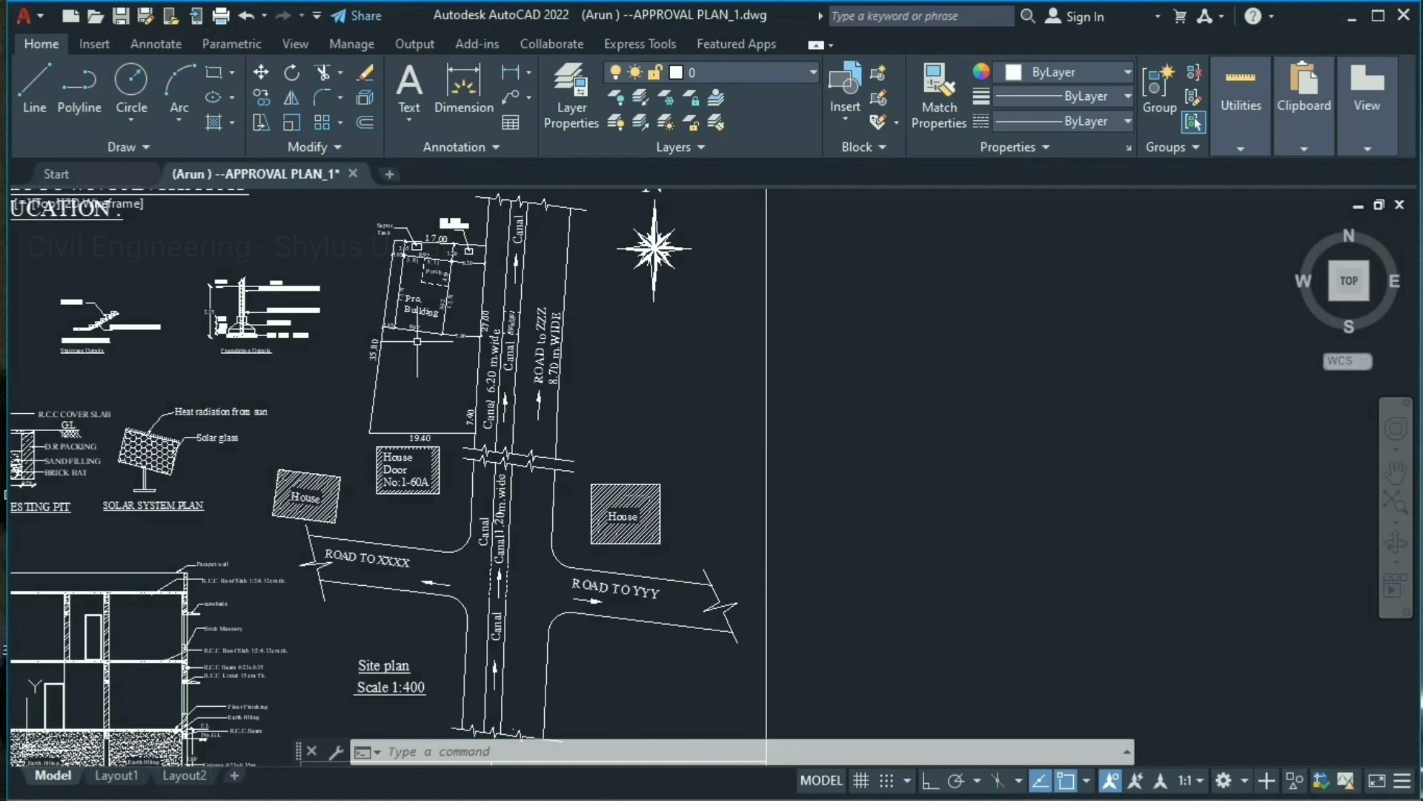
scroll(431, 367, up, 5)
middle_drag(436, 327, 484, 520)
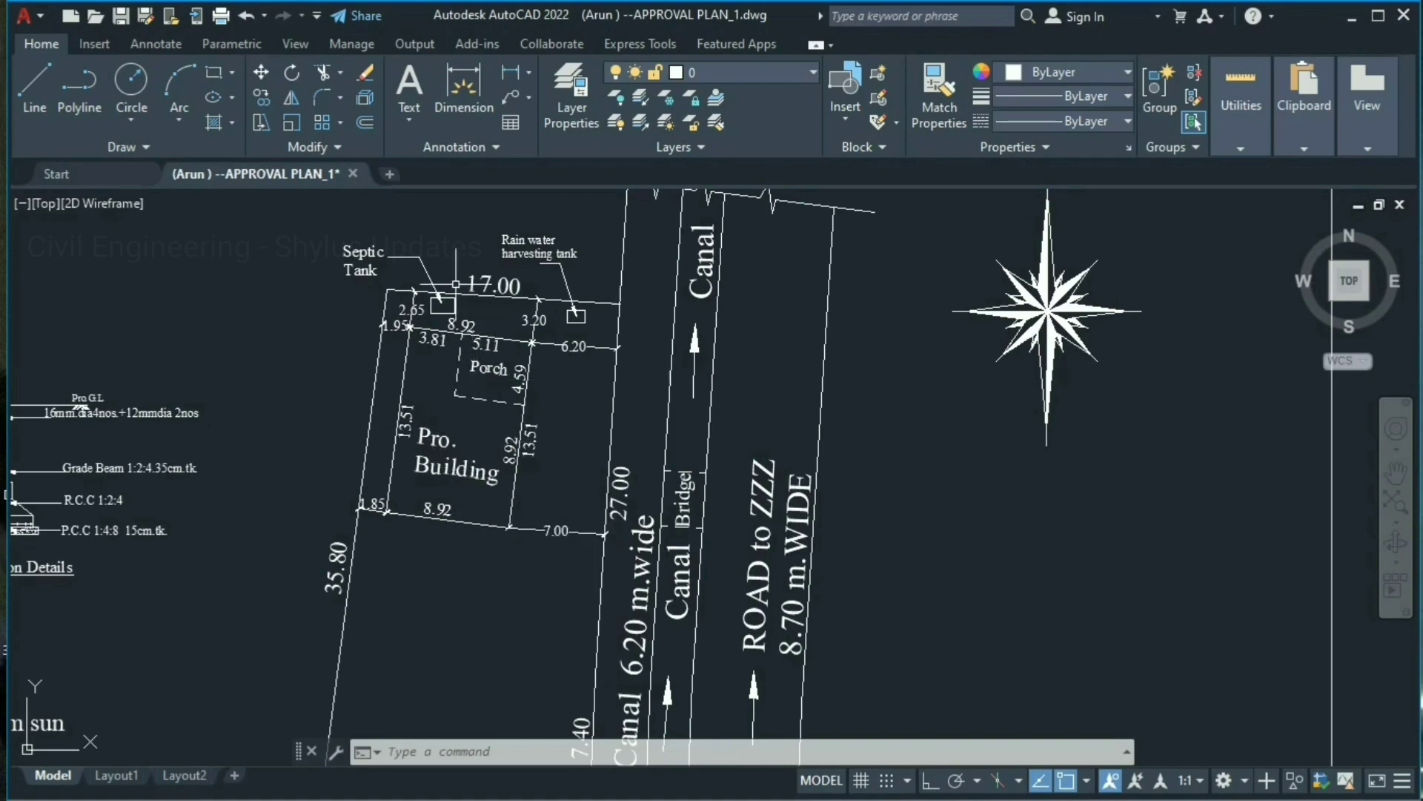
scroll(454, 284, up, 3)
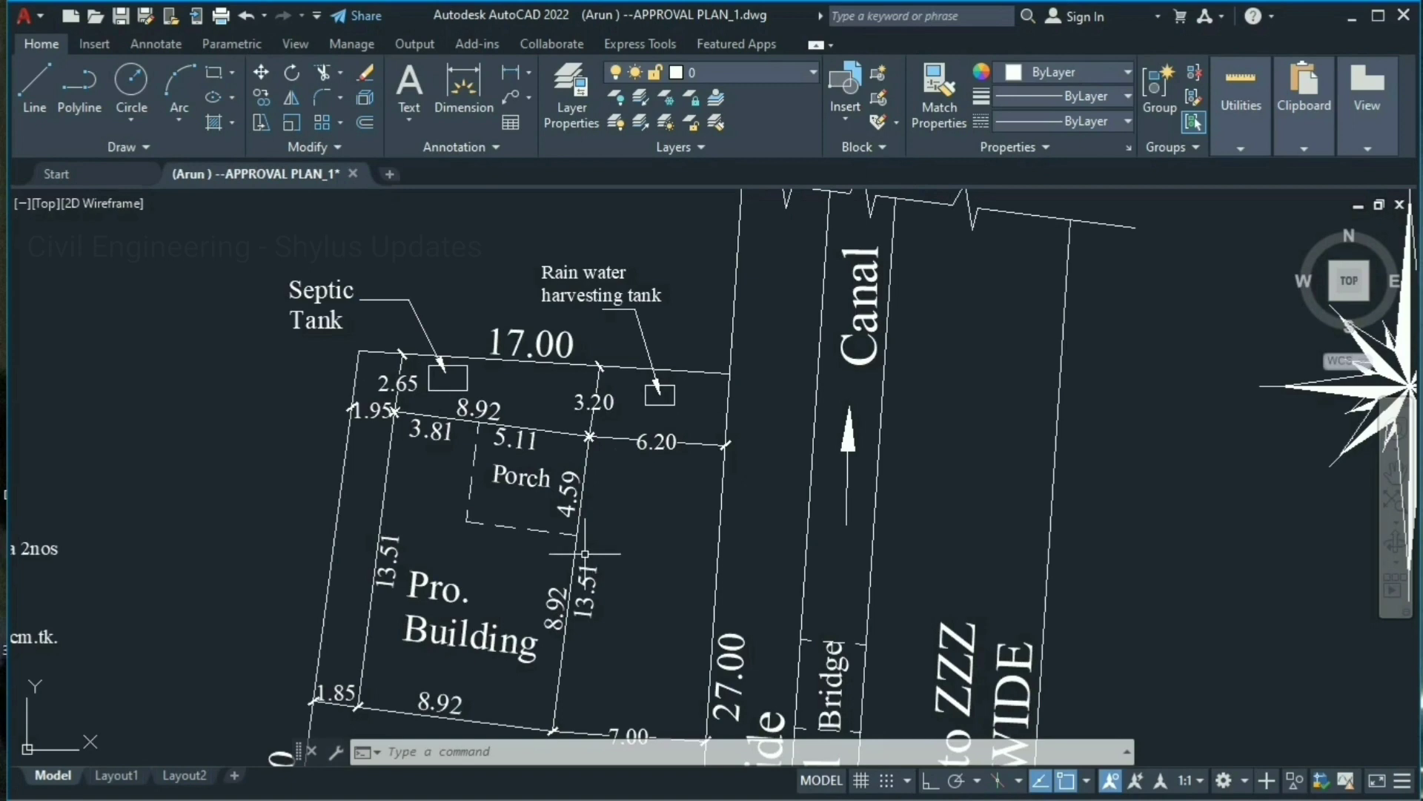
middle_drag(585, 553, 578, 295)
scroll(556, 430, down, 3)
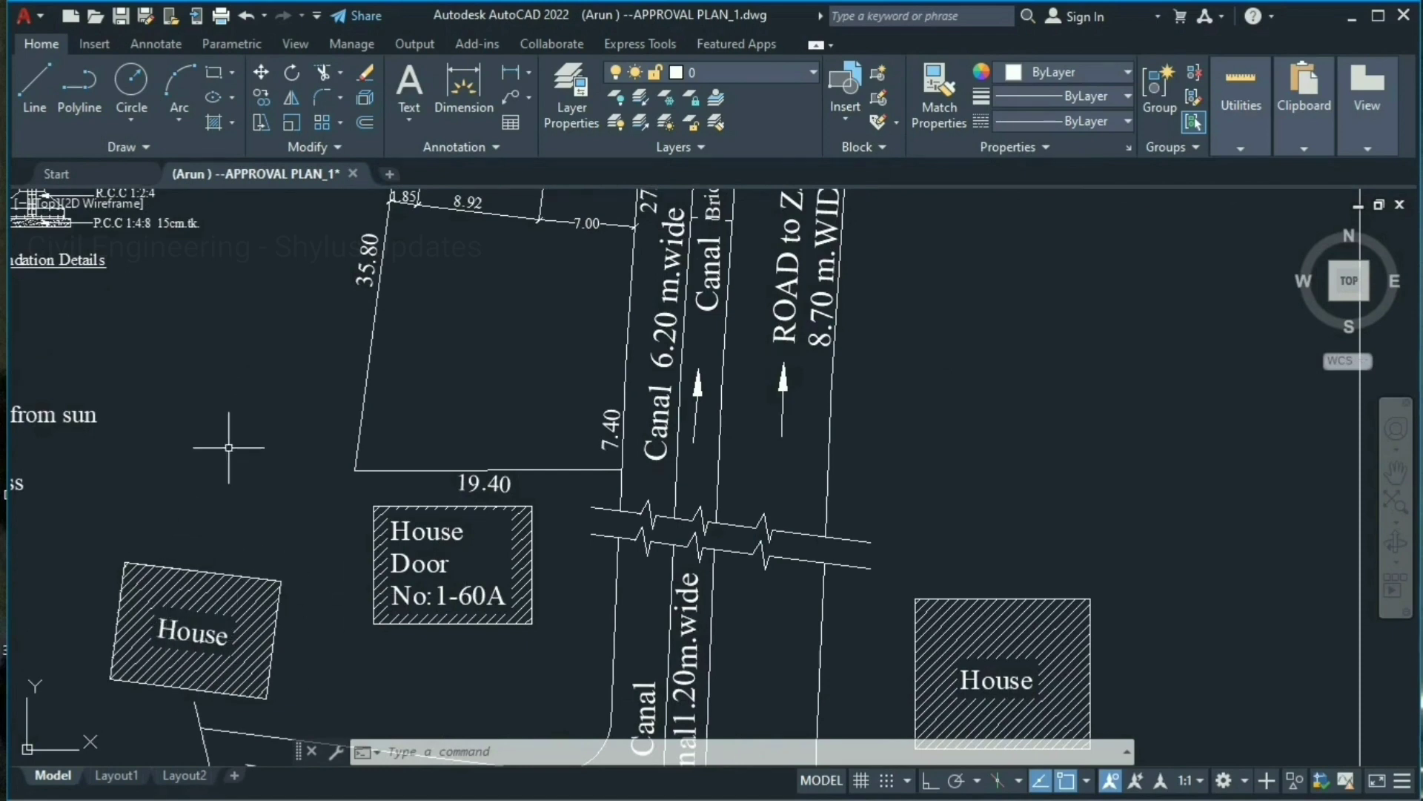
scroll(29, 723, down, 3)
middle_drag(404, 399, 407, 423)
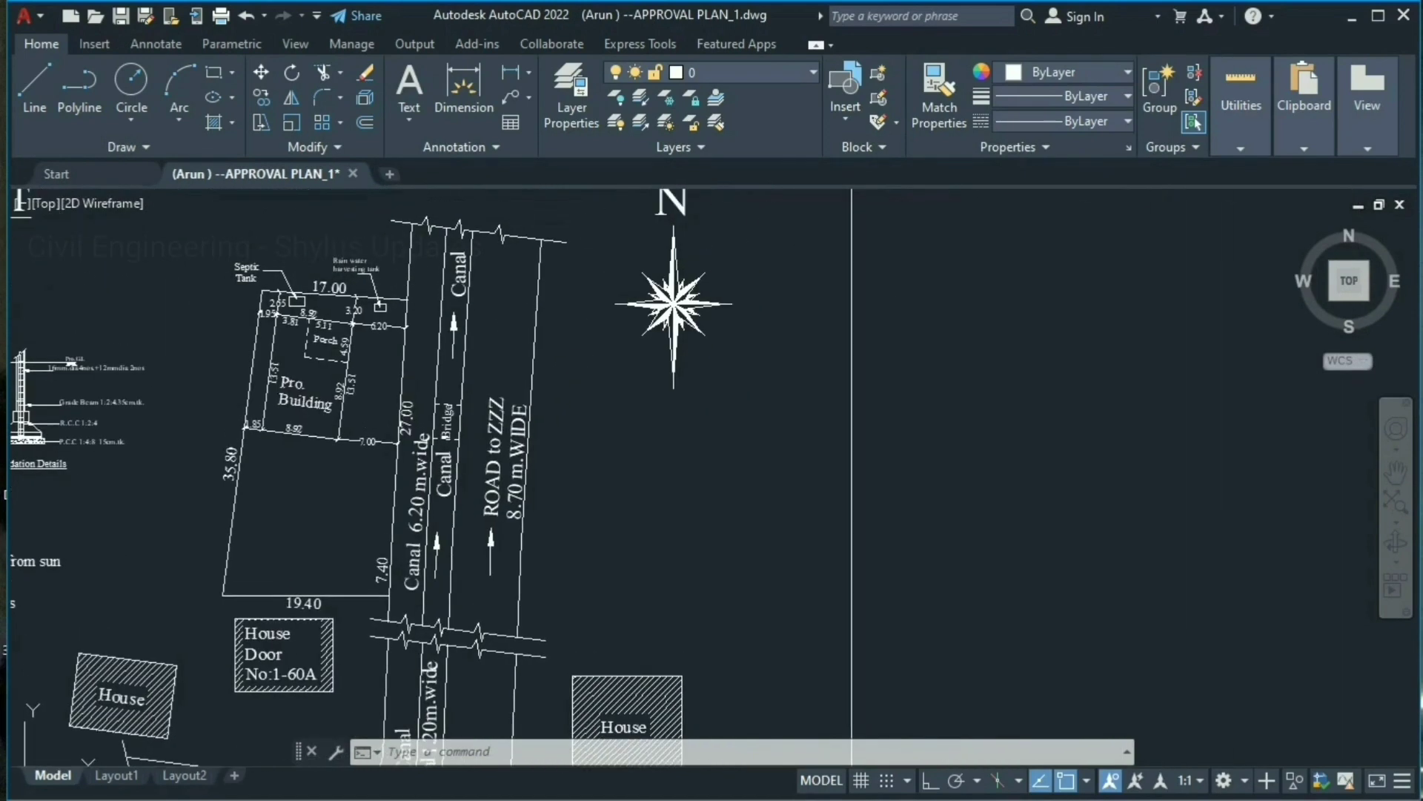
scroll(455, 428, up, 5)
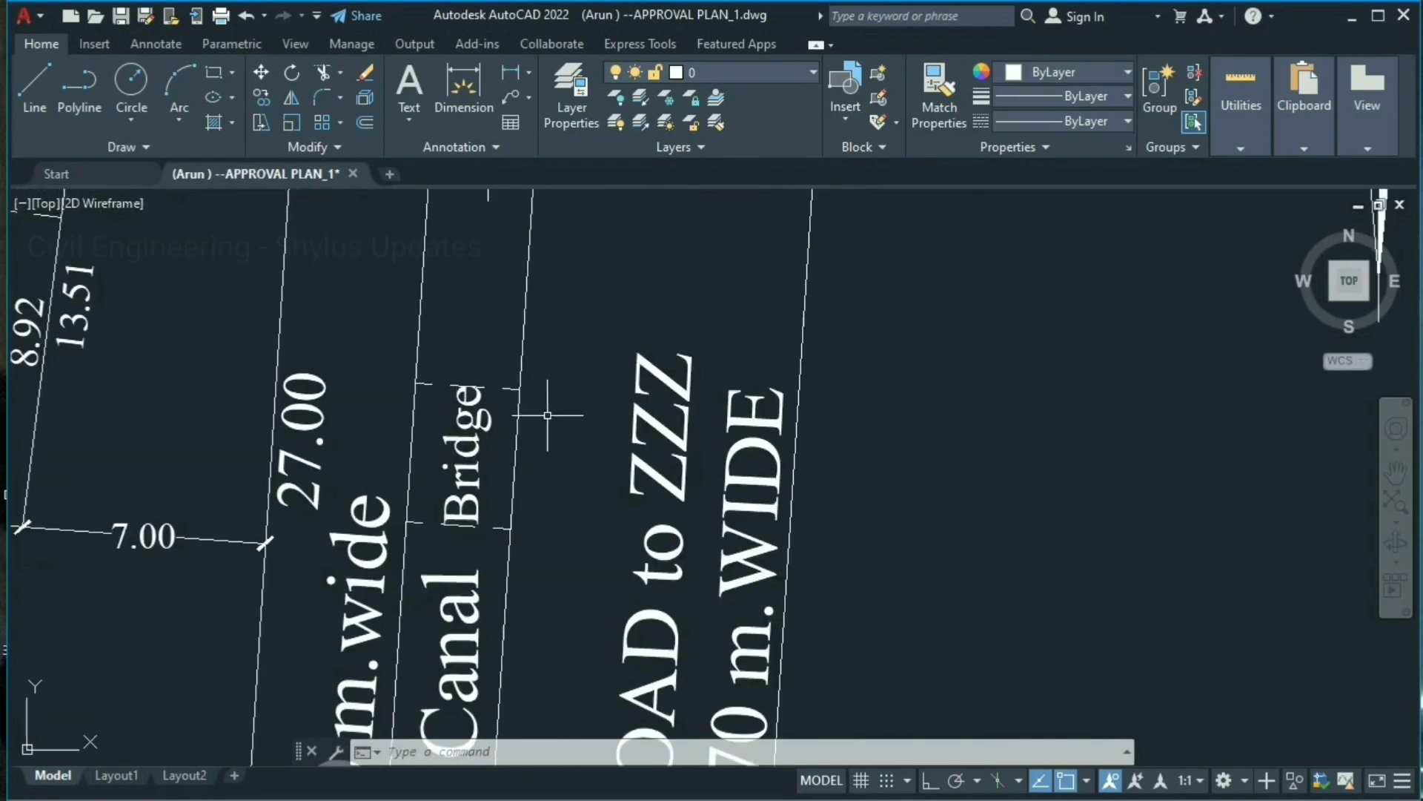
scroll(529, 437, down, 5)
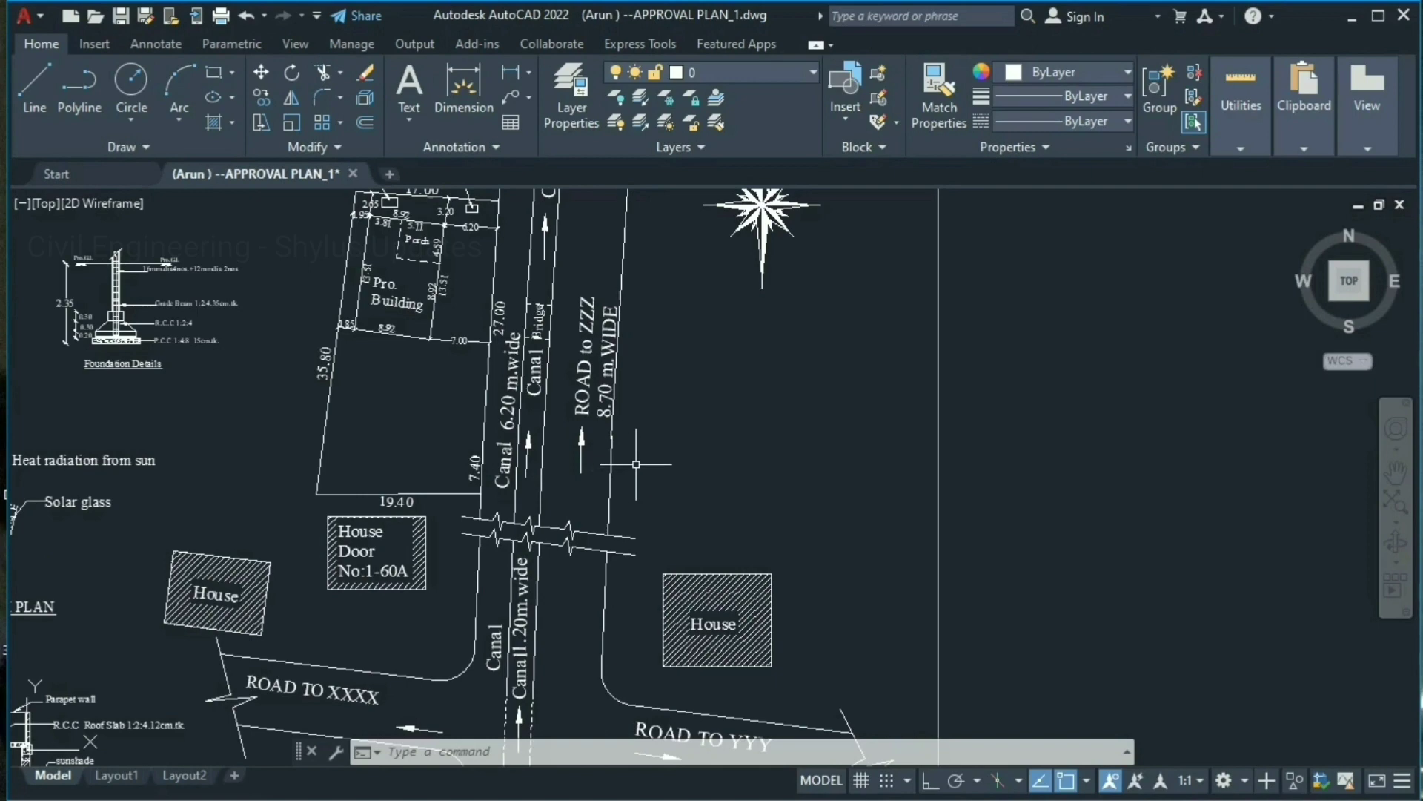
scroll(628, 363, up, 4)
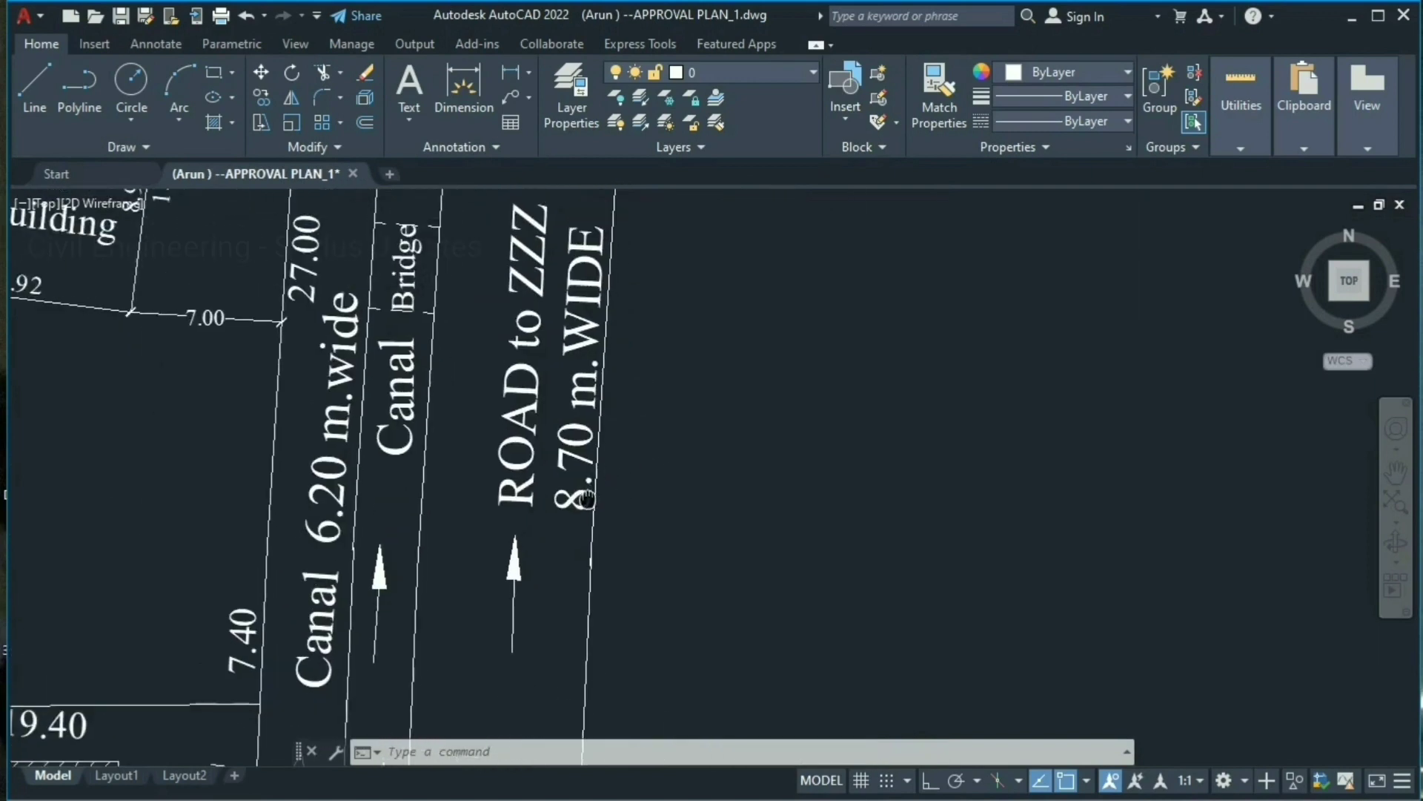
scroll(587, 499, down, 4)
scroll(532, 409, up, 4)
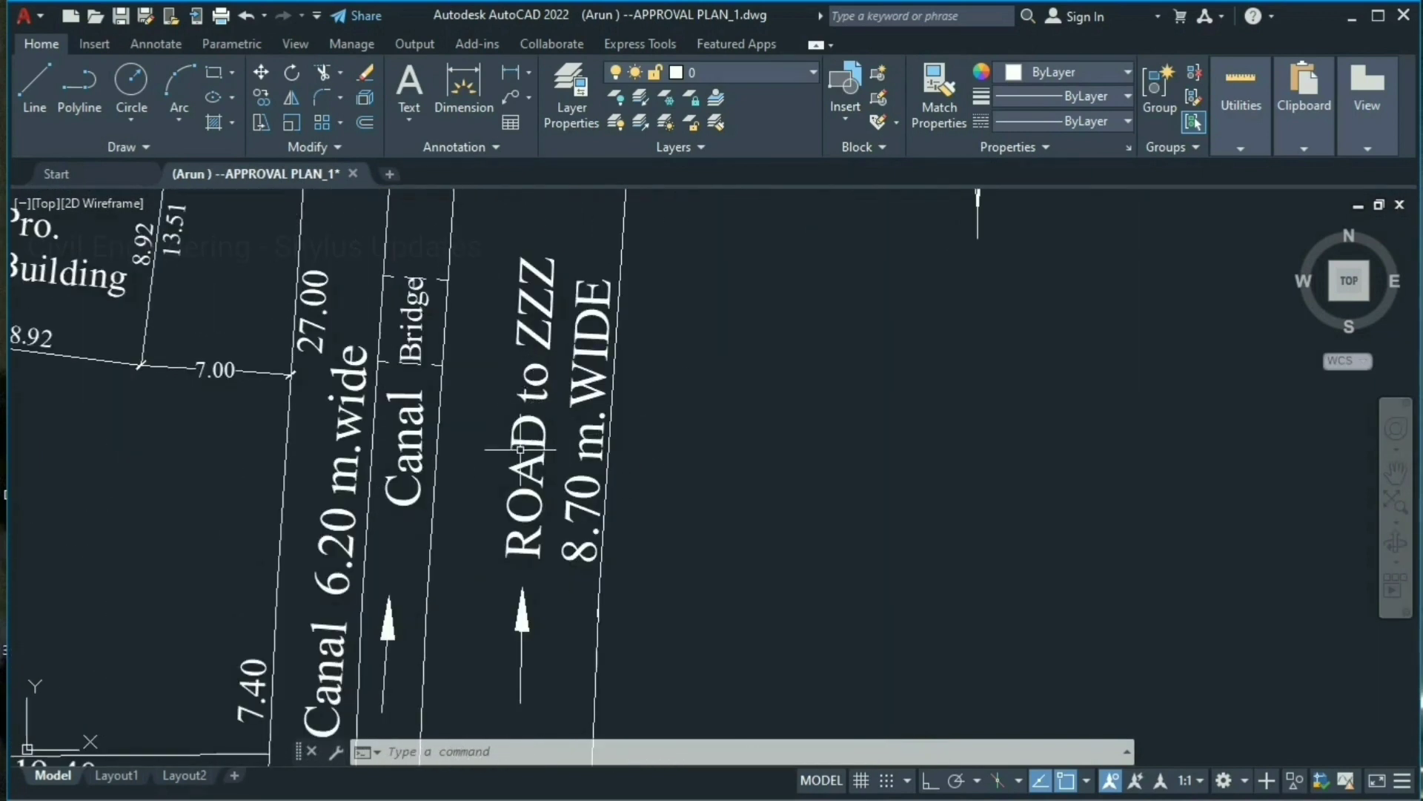
scroll(402, 410, down, 6)
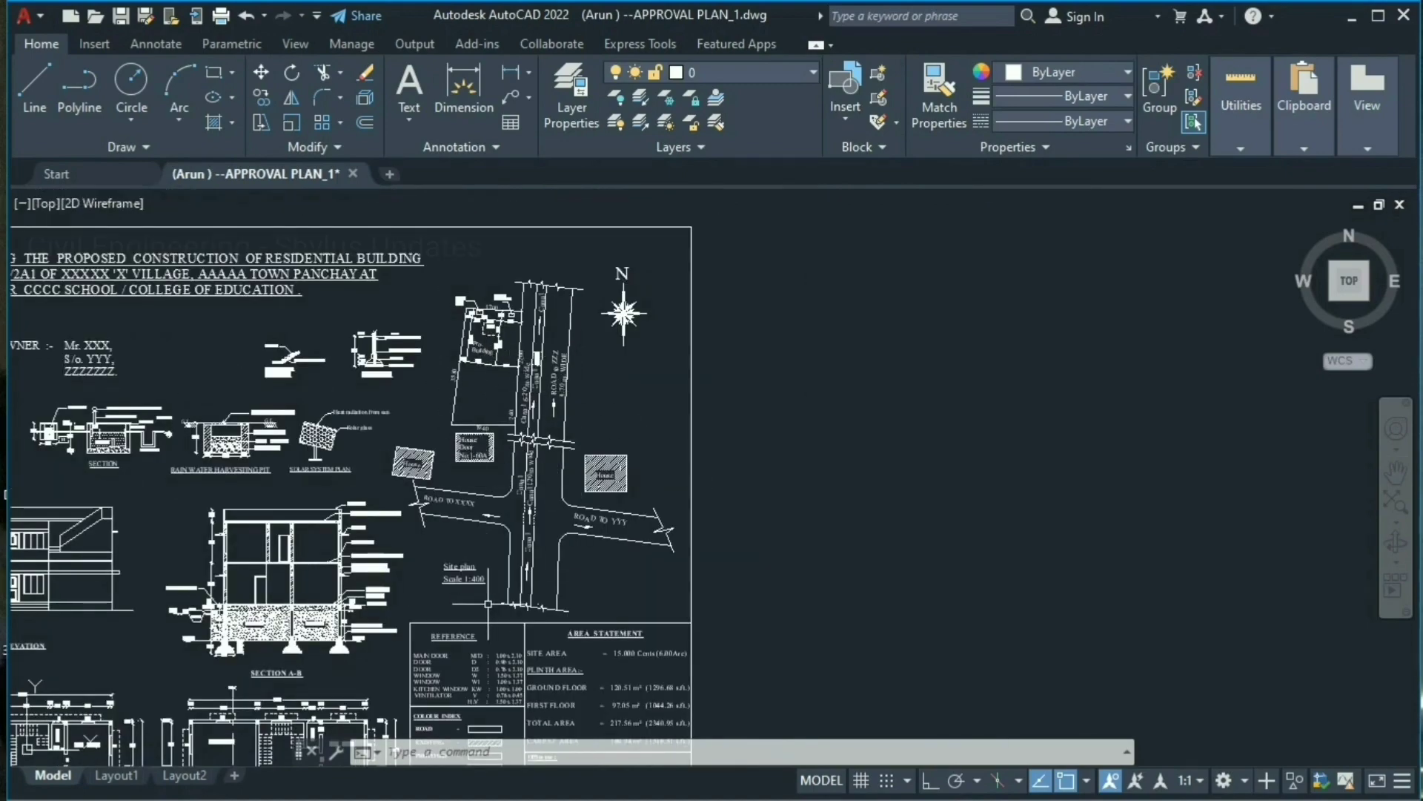
Zoom in on the Reference table, listing W 1.50 x 1.37 and V 0.76 x 0.45, beside the Area Statement
scroll(502, 448, up, 5)
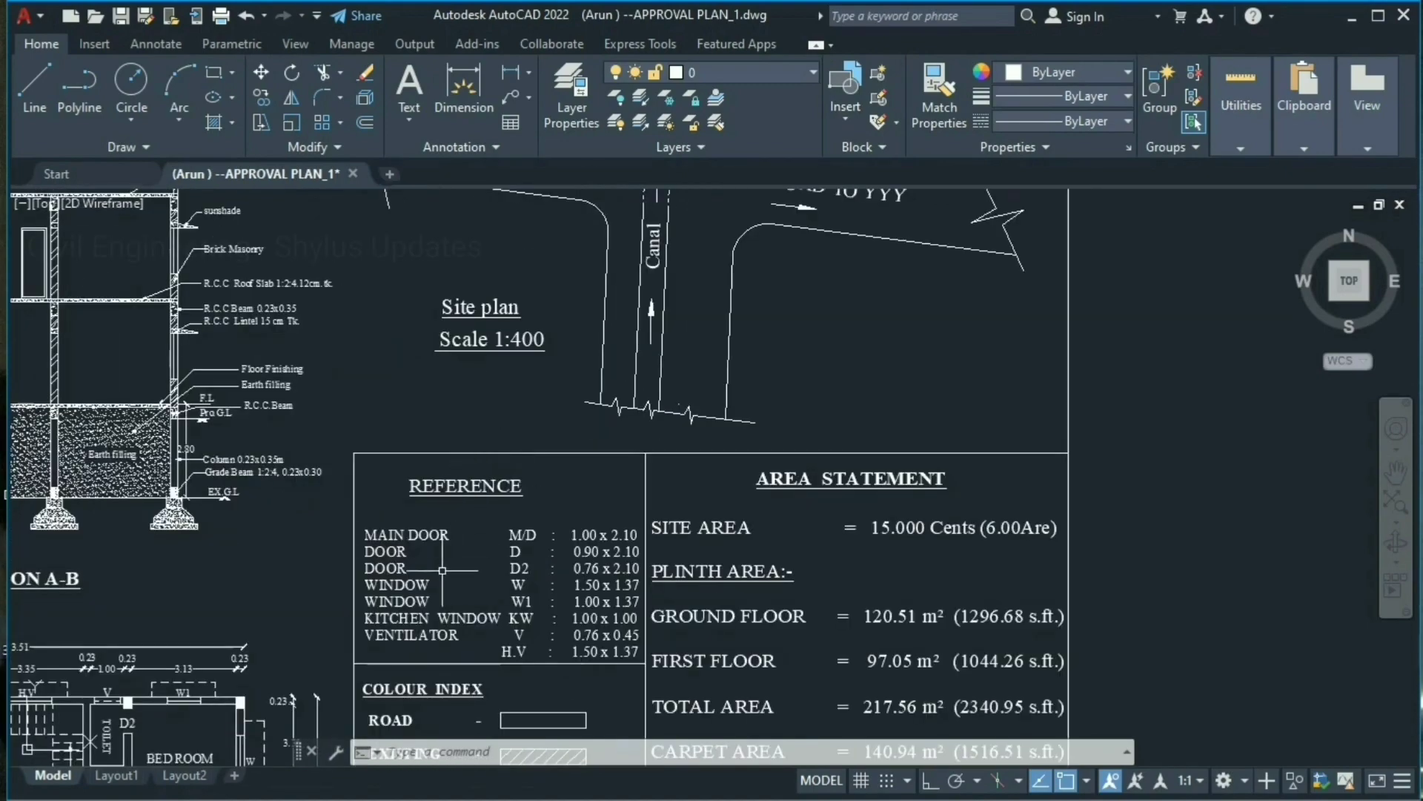
scroll(410, 556, up, 2)
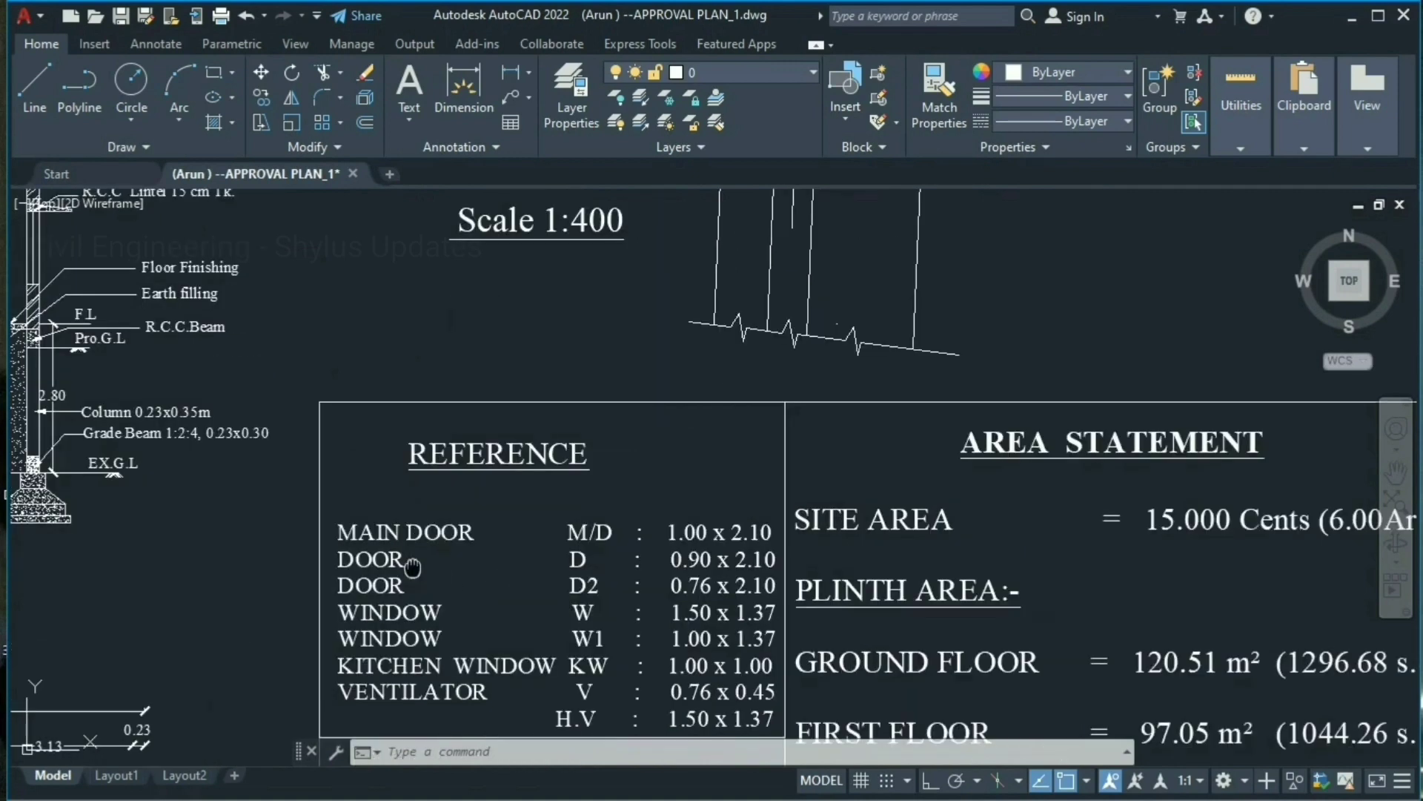
middle_drag(410, 555, 458, 456)
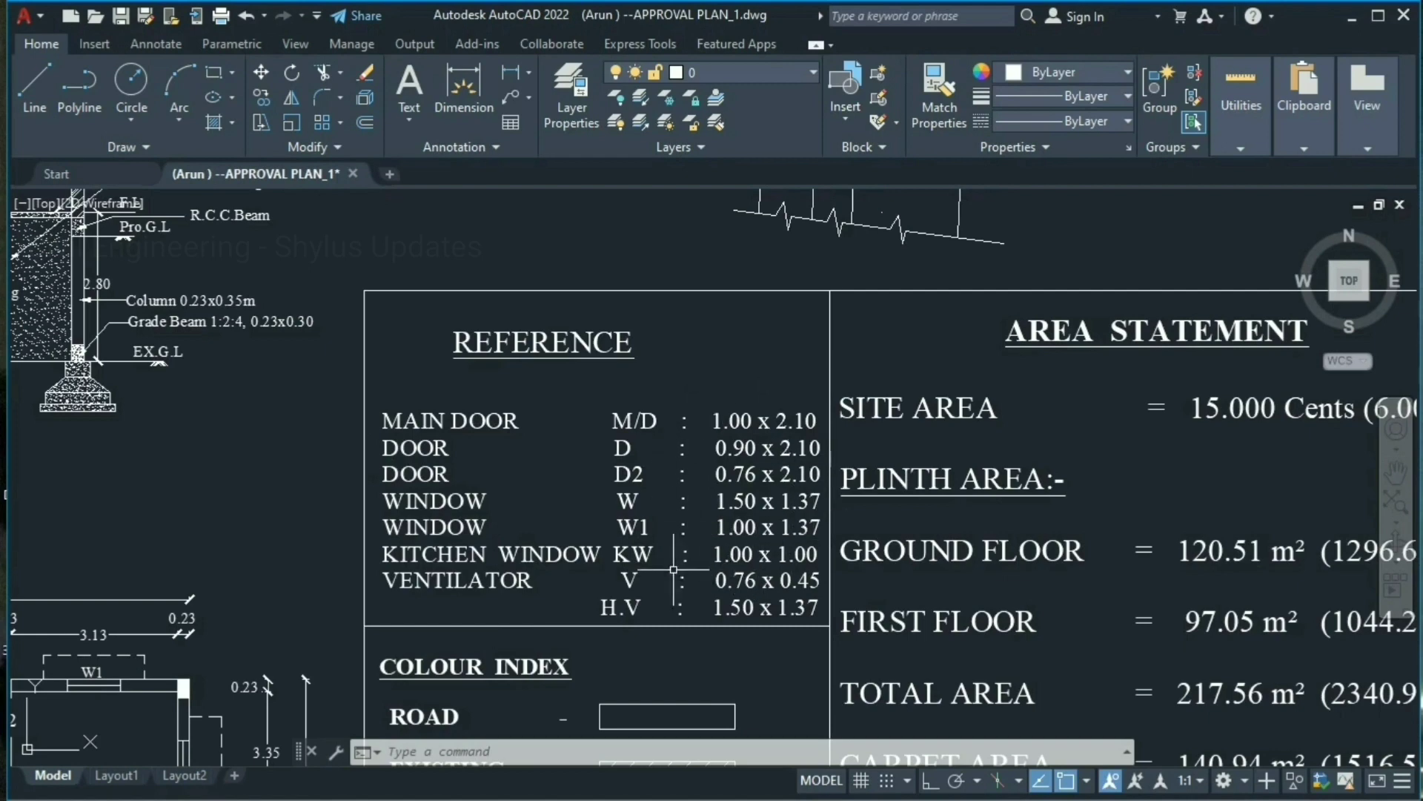
Centre the Area Statement (carpet area 140.94 m², 15.000 cents) with the Office use box below
mouse_move(1022, 441)
middle_down()
mouse_move(653, 374)
mouse_move(531, 380)
middle_up()
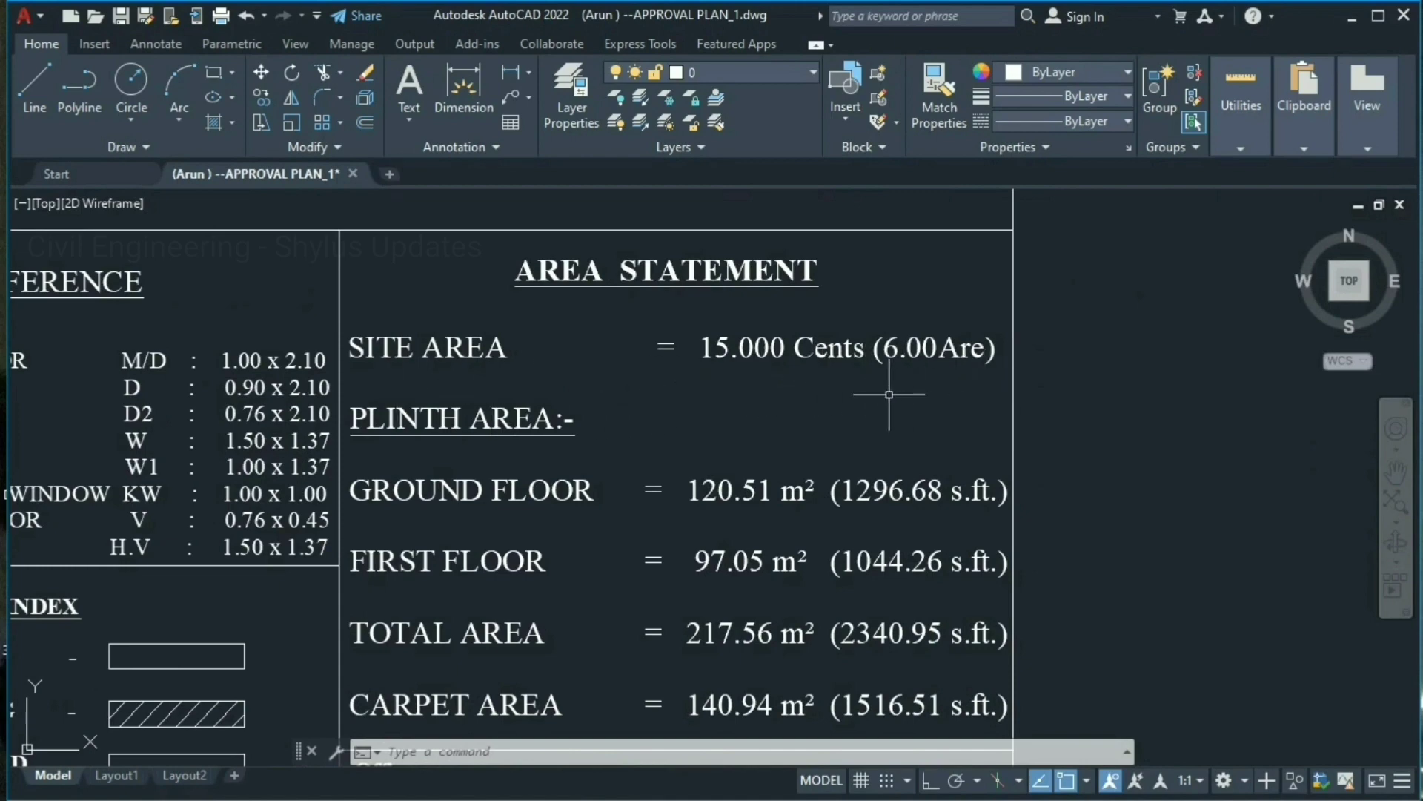
middle_drag(518, 467, 518, 367)
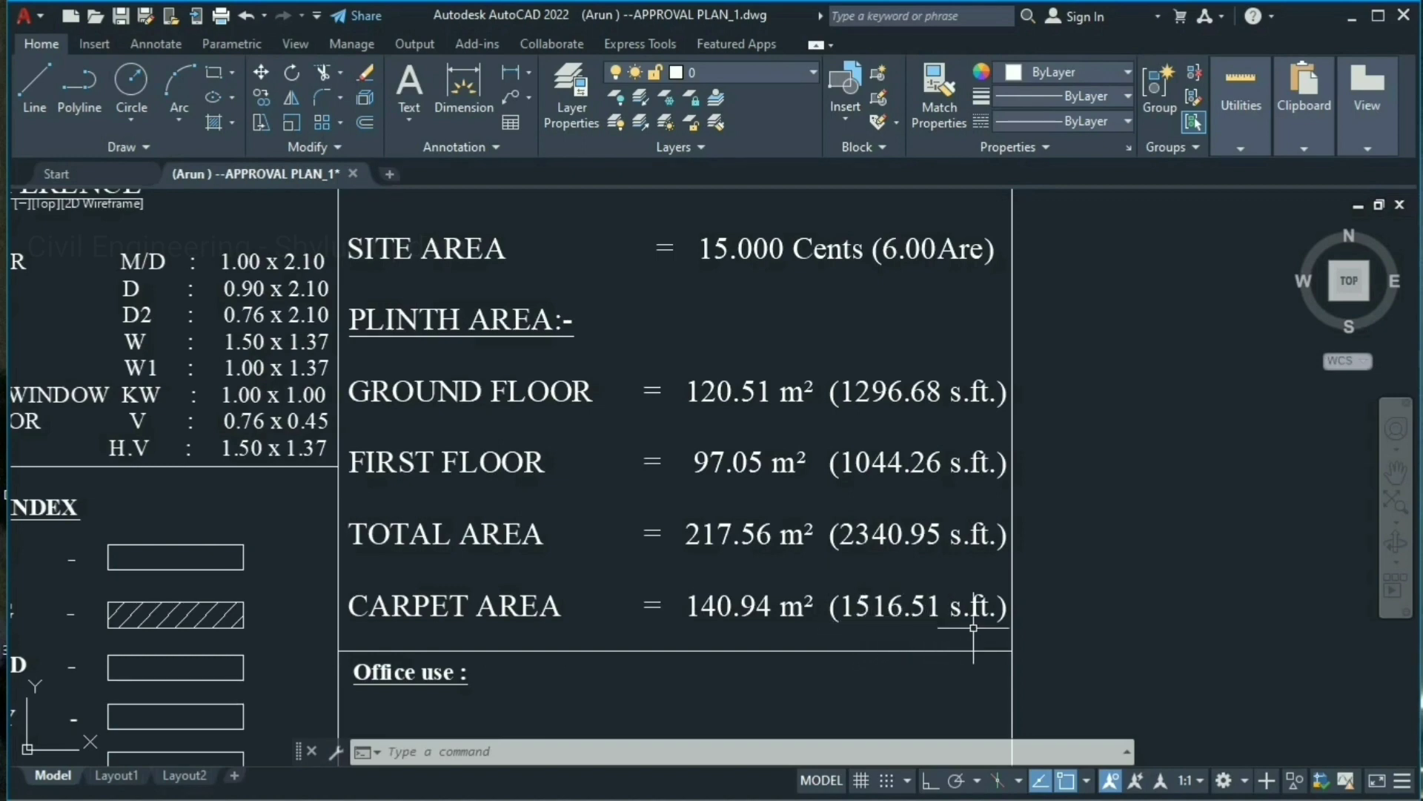
Zoom out to the full sheet, then zoom back in on the tables below the site plan
scroll(1042, 625, down, 5)
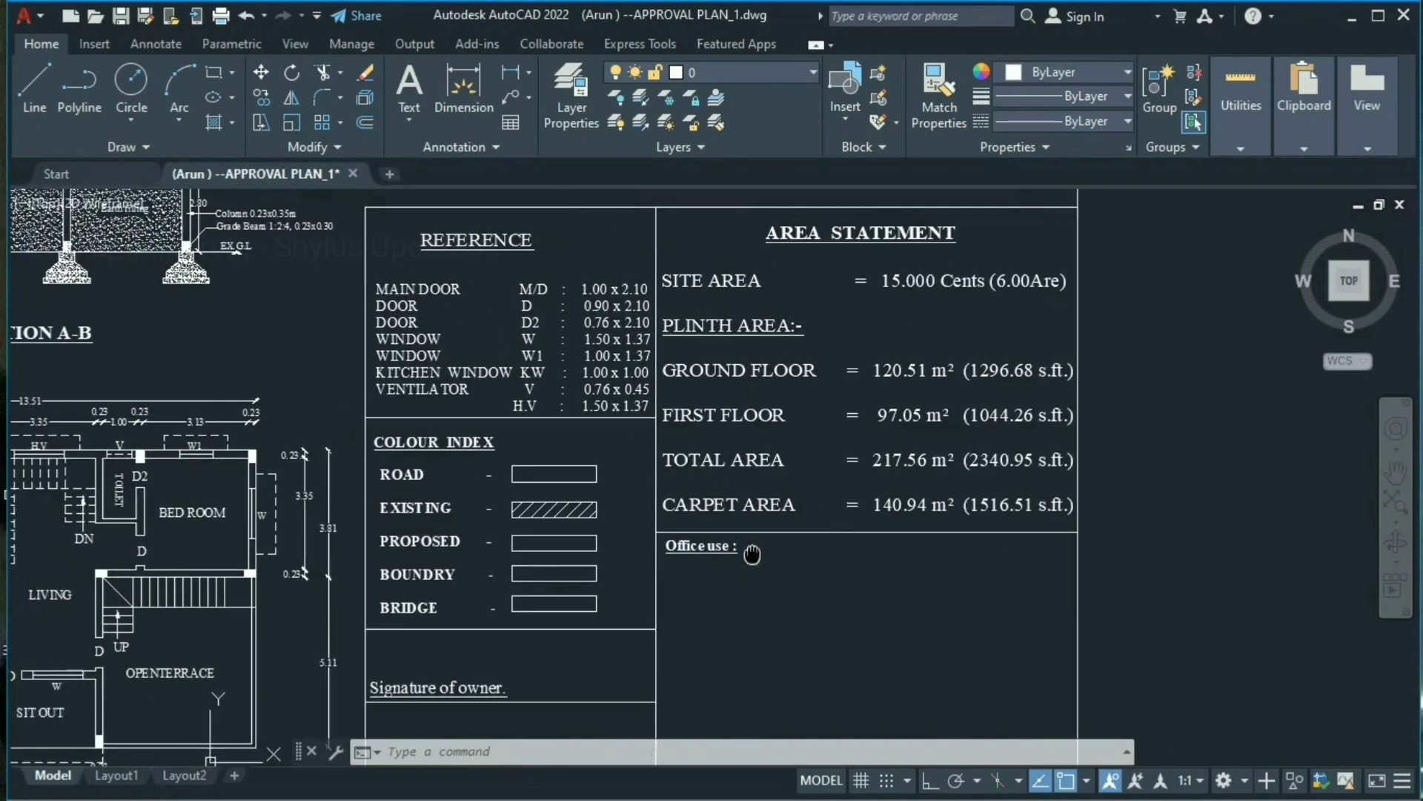
scroll(498, 522, up, 2)
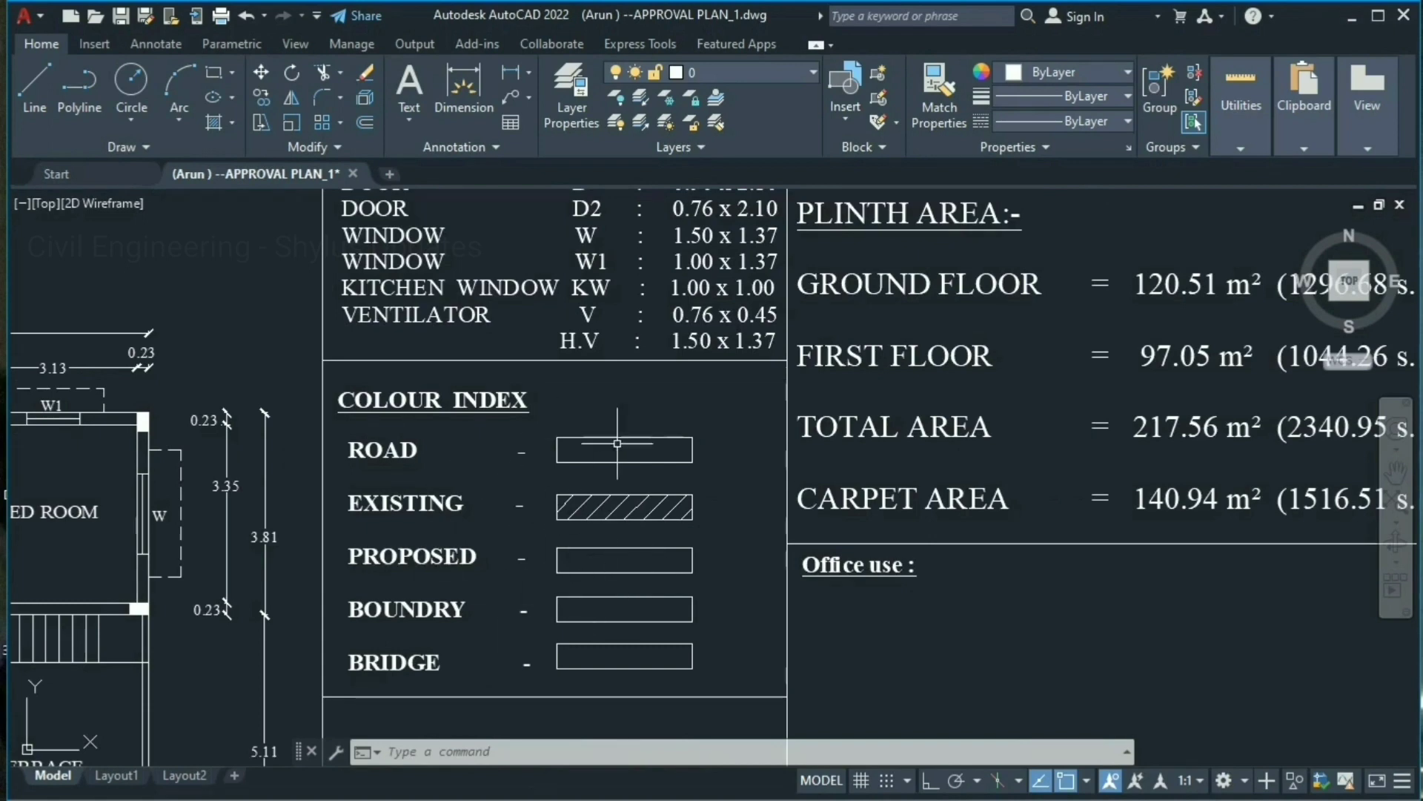
scroll(646, 505, down, 5)
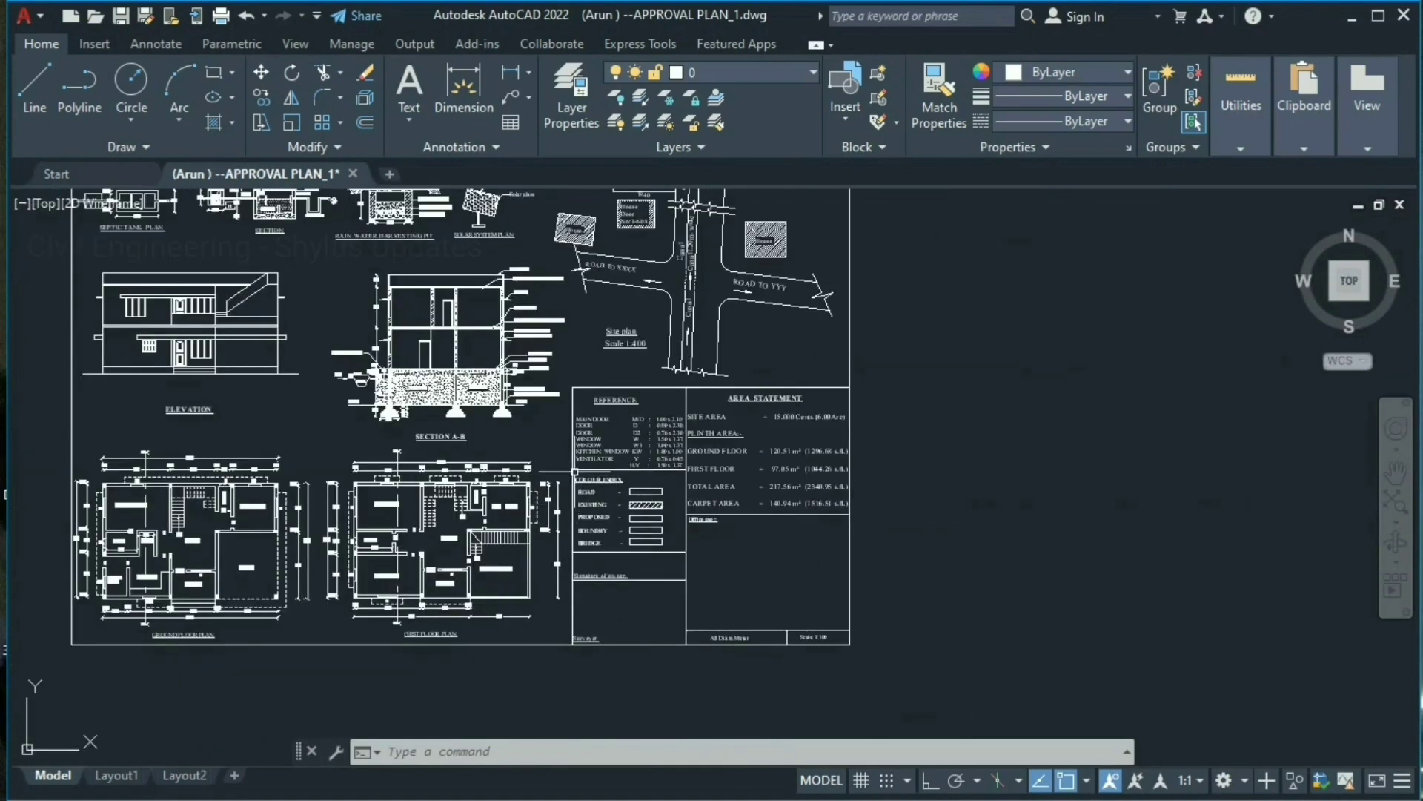
scroll(705, 388, up, 2)
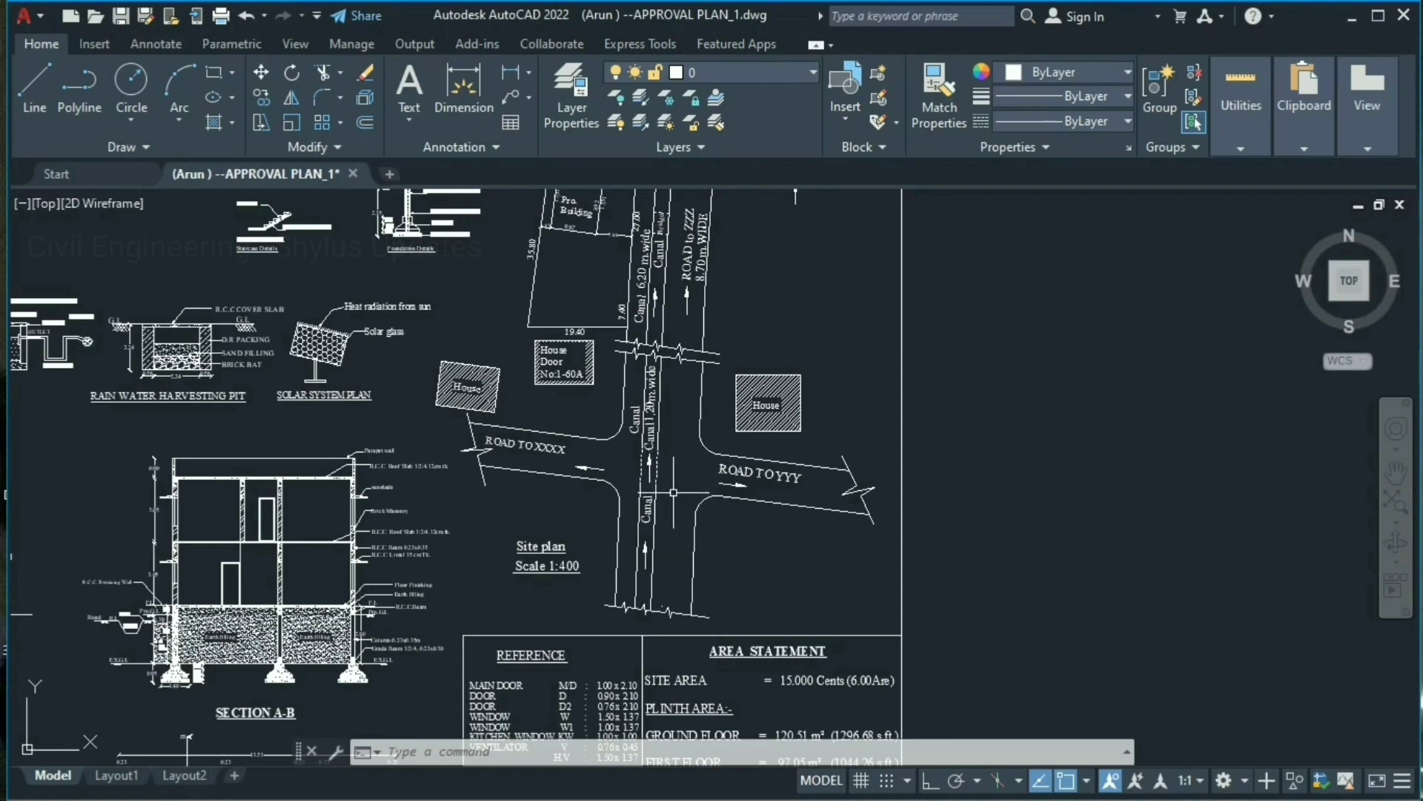
middle_drag(635, 542, 656, 290)
scroll(592, 567, up, 2)
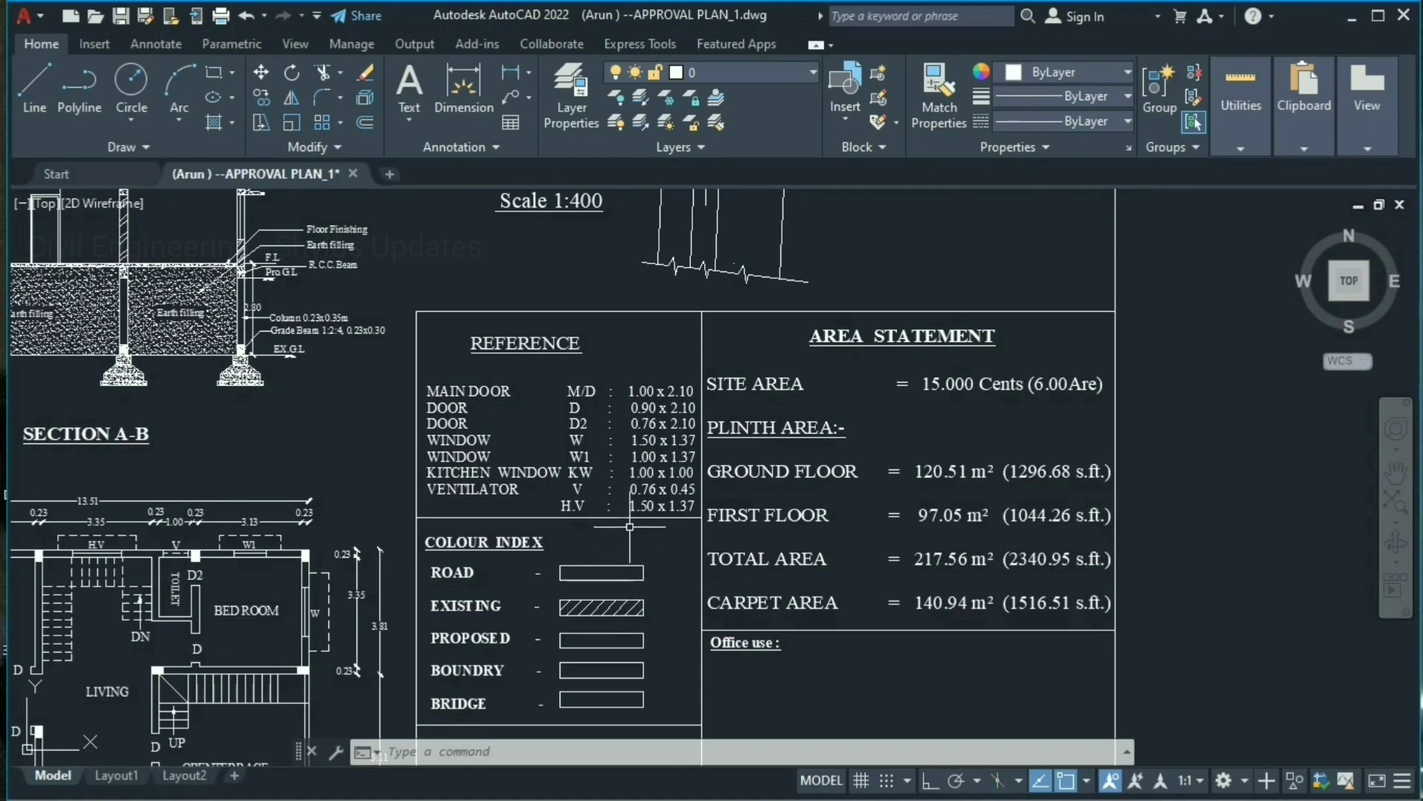
Pan around the site plan to inspect the proposed building plot, roads and Site plan title
middle_drag(628, 435, 545, 727)
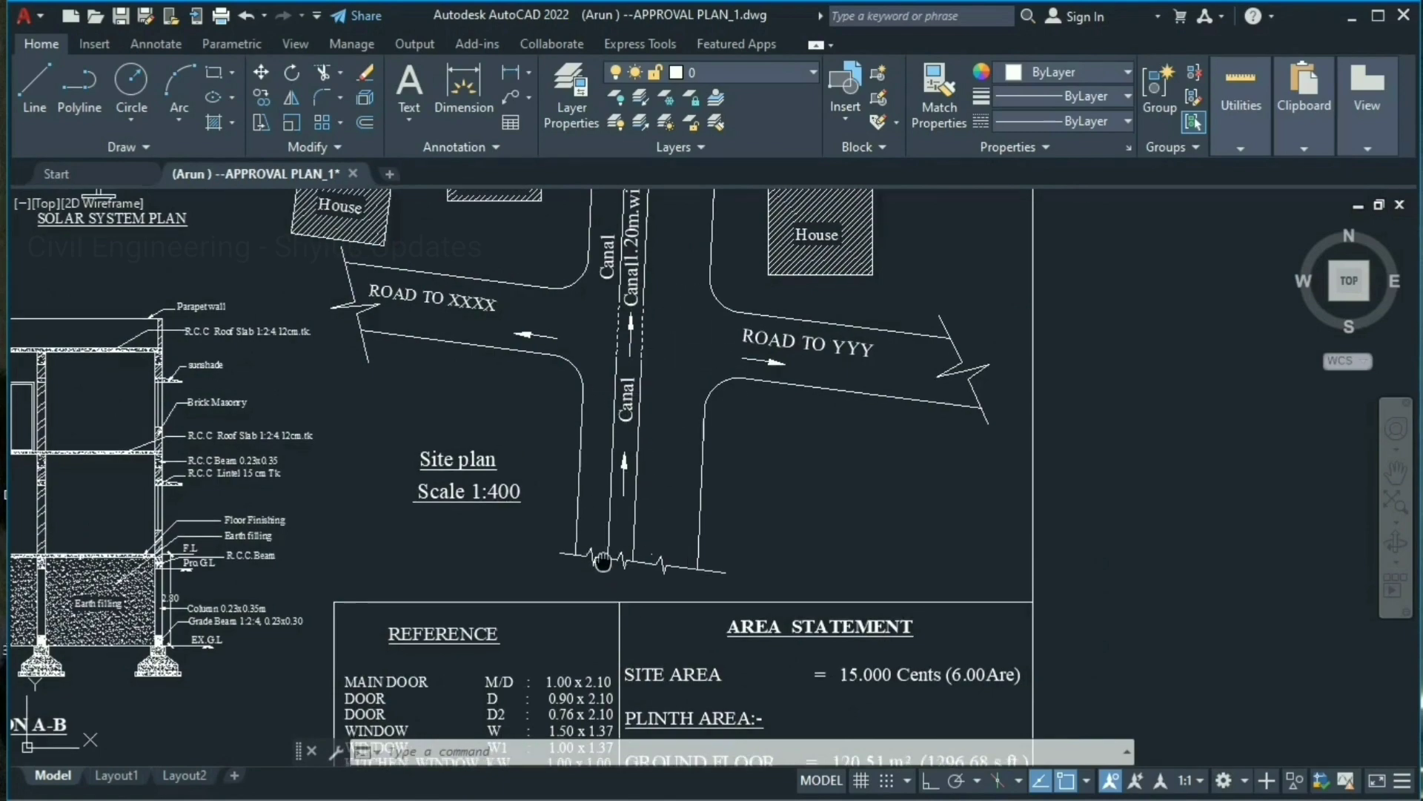
mouse_move(602, 577)
middle_down()
mouse_move(599, 454)
mouse_move(644, 406)
mouse_move(697, 193)
middle_up()
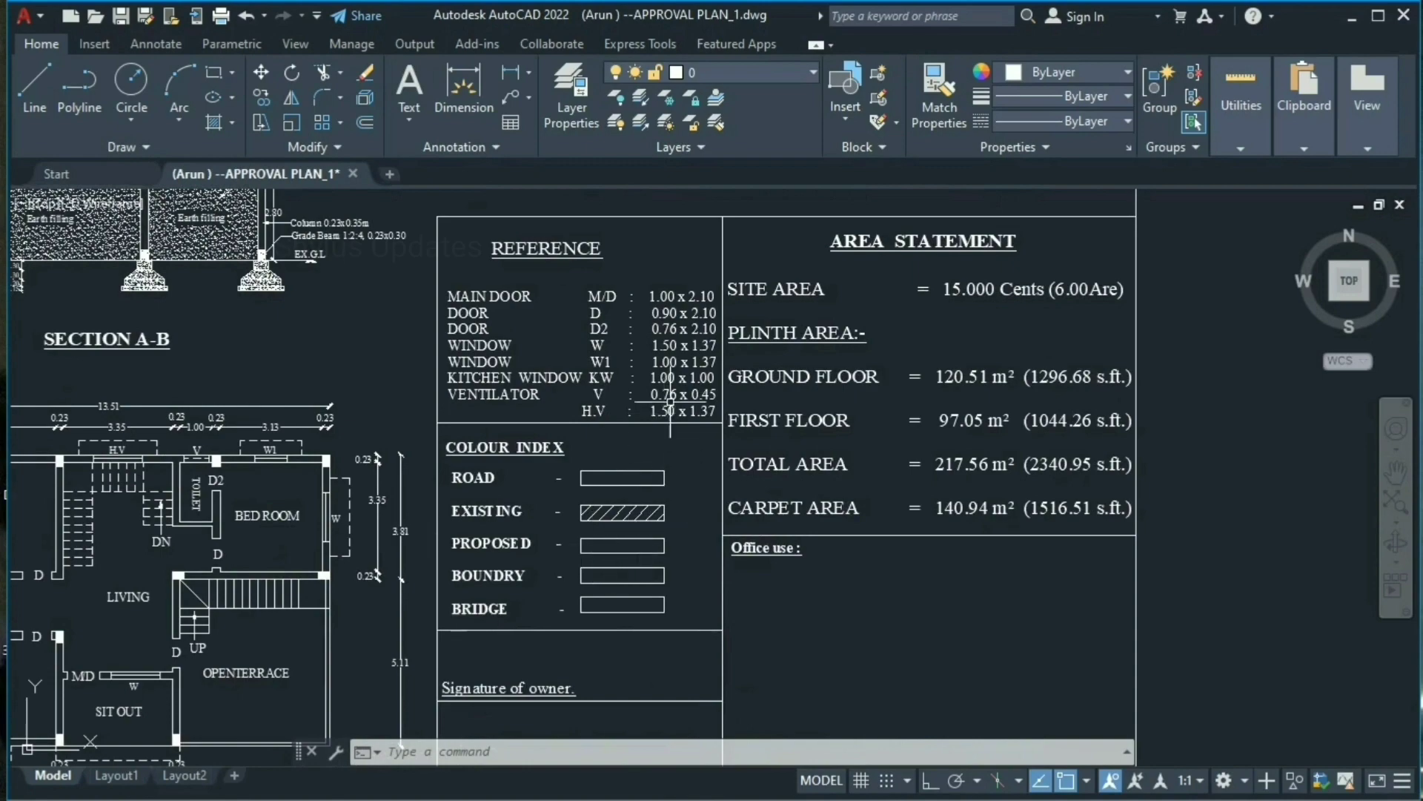
middle_drag(739, 292, 705, 538)
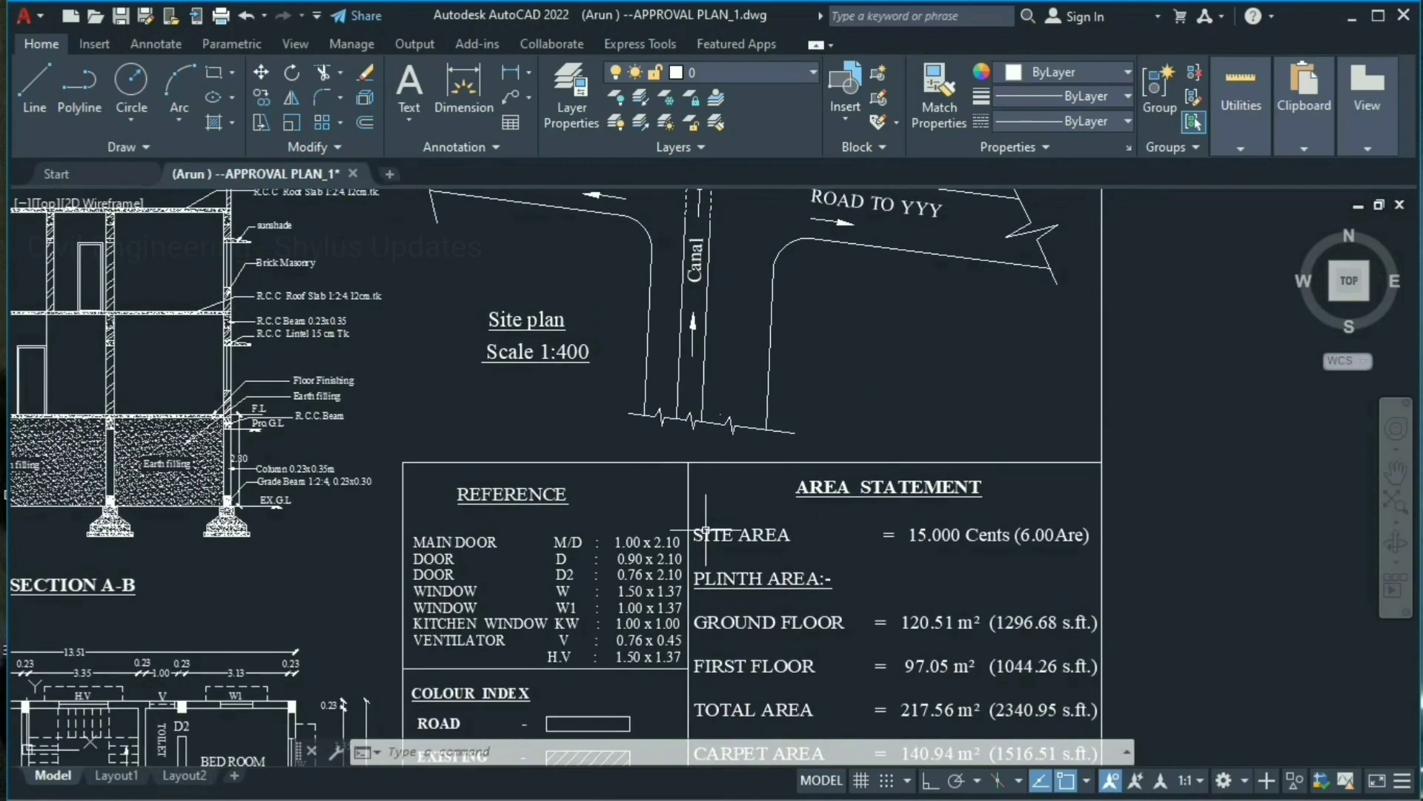
middle_drag(653, 223, 672, 412)
middle_drag(615, 200, 615, 497)
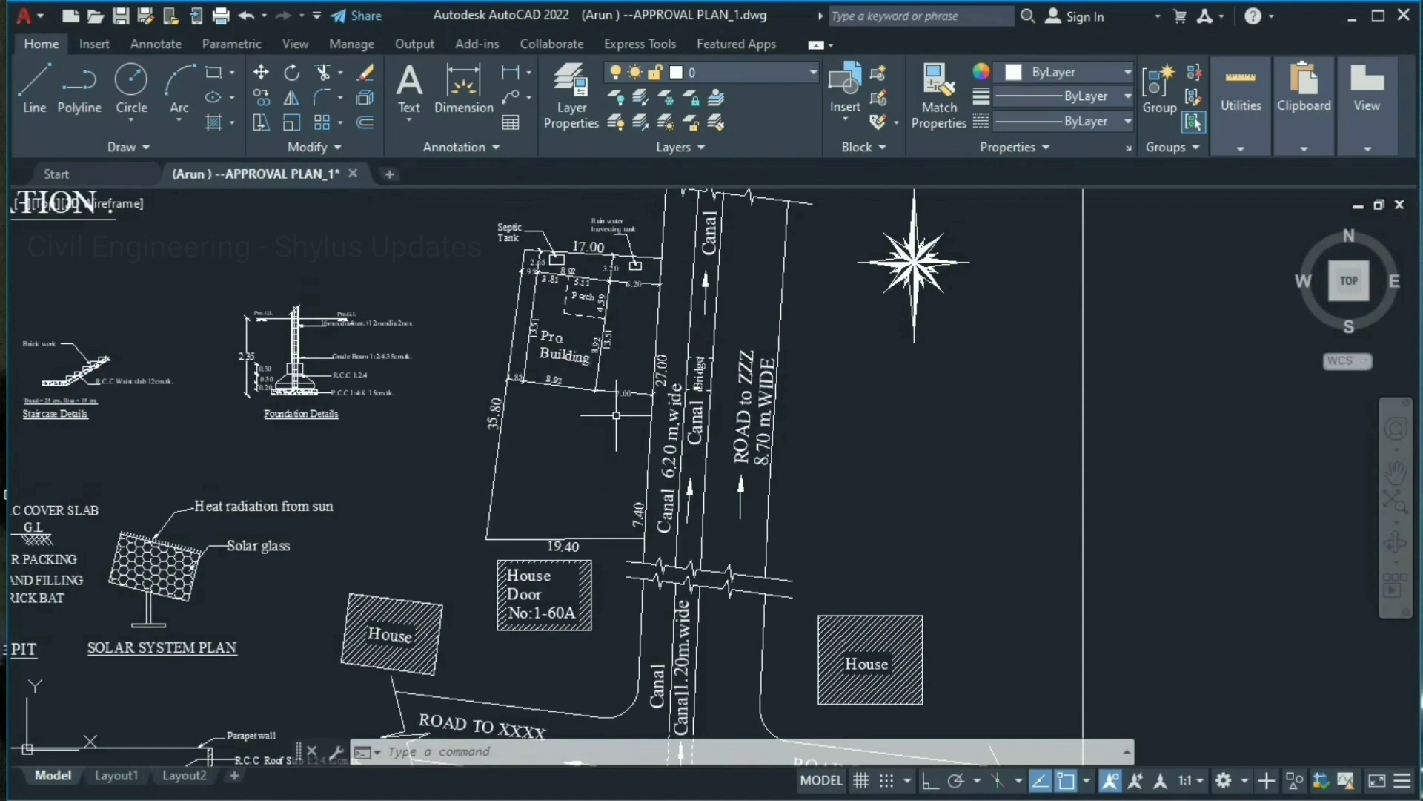
middle_drag(569, 527, 596, 250)
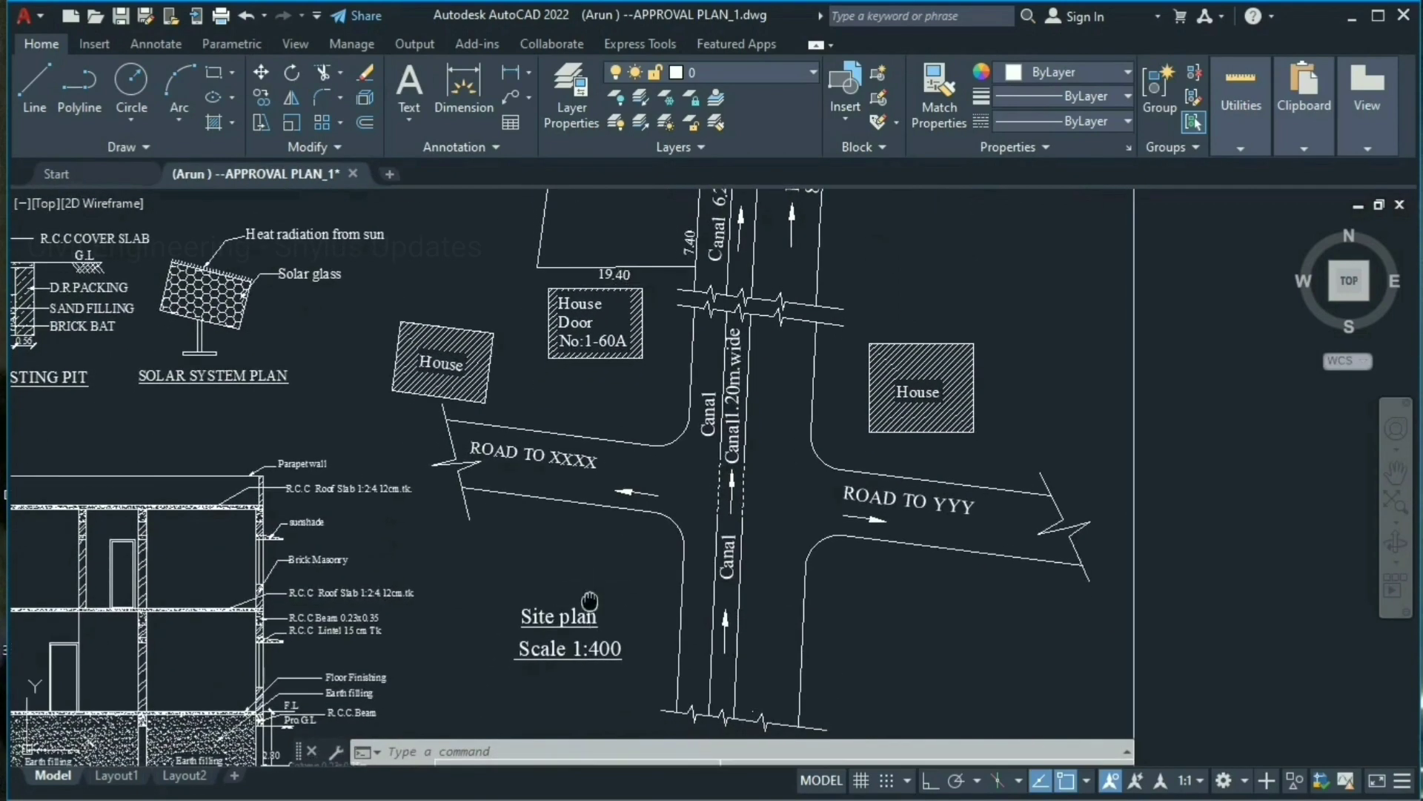
Return close to the Colour Index, Signature of owner and Surveyor boxes at the sheet bottom
scroll(595, 445, down, 2)
mouse_move(595, 519)
middle_down()
mouse_move(605, 385)
mouse_move(630, 366)
middle_up()
scroll(634, 489, up, 4)
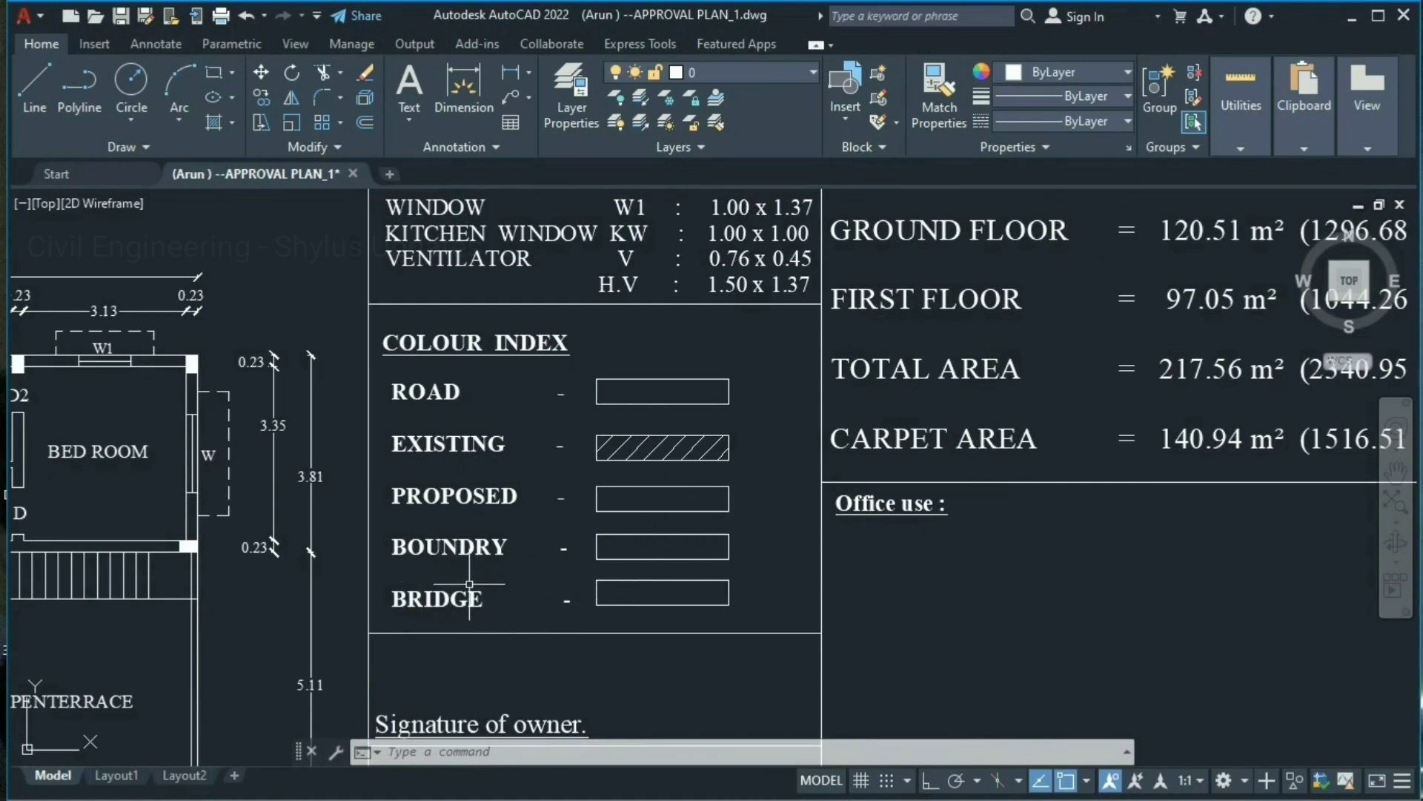
mouse_move(864, 577)
middle_down()
mouse_move(763, 467)
mouse_move(477, 317)
middle_up()
Zoom in on the 'All Dia in Meter' and 'Scale 1:100' strip, then zoom out to the whole sheet
scroll(479, 326, down, 2)
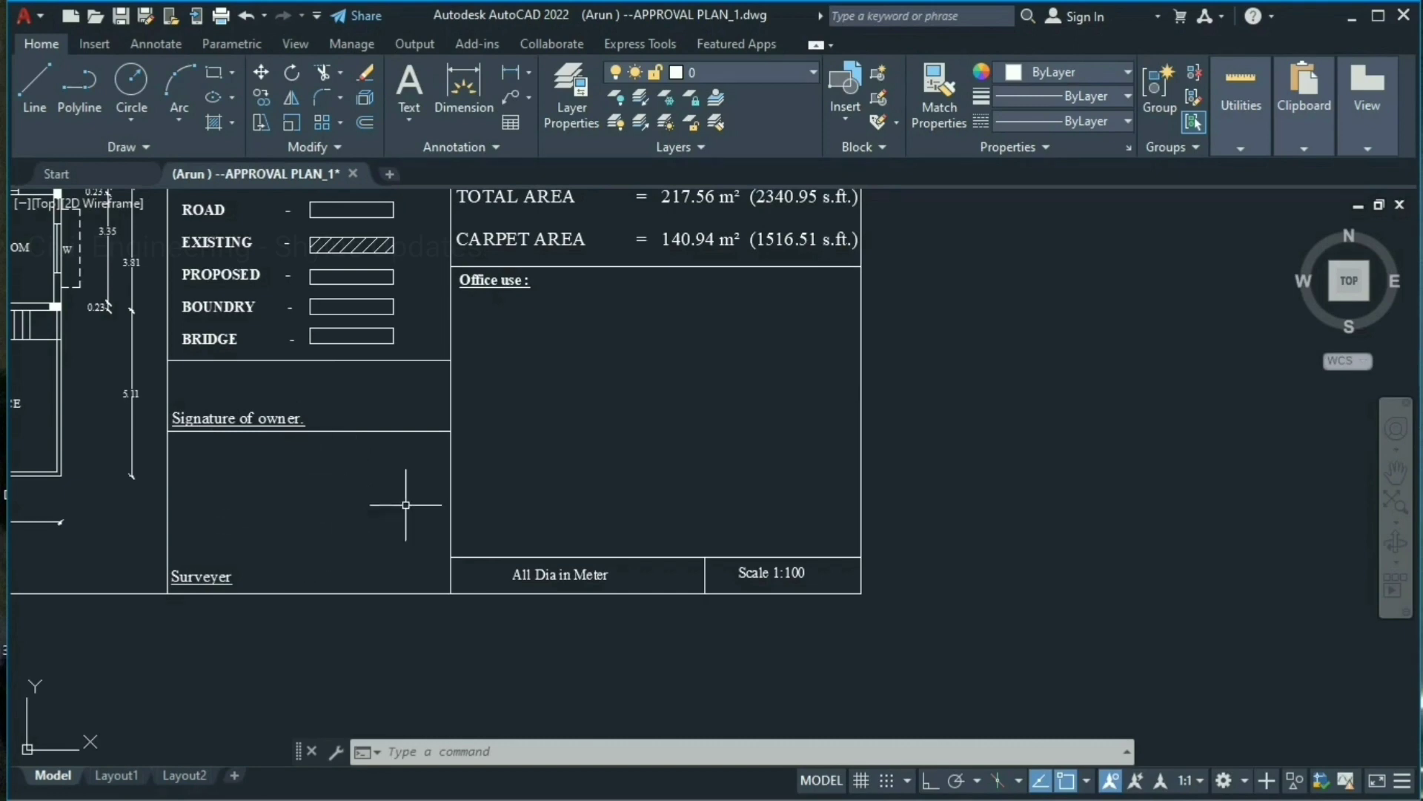
scroll(556, 590, up, 4)
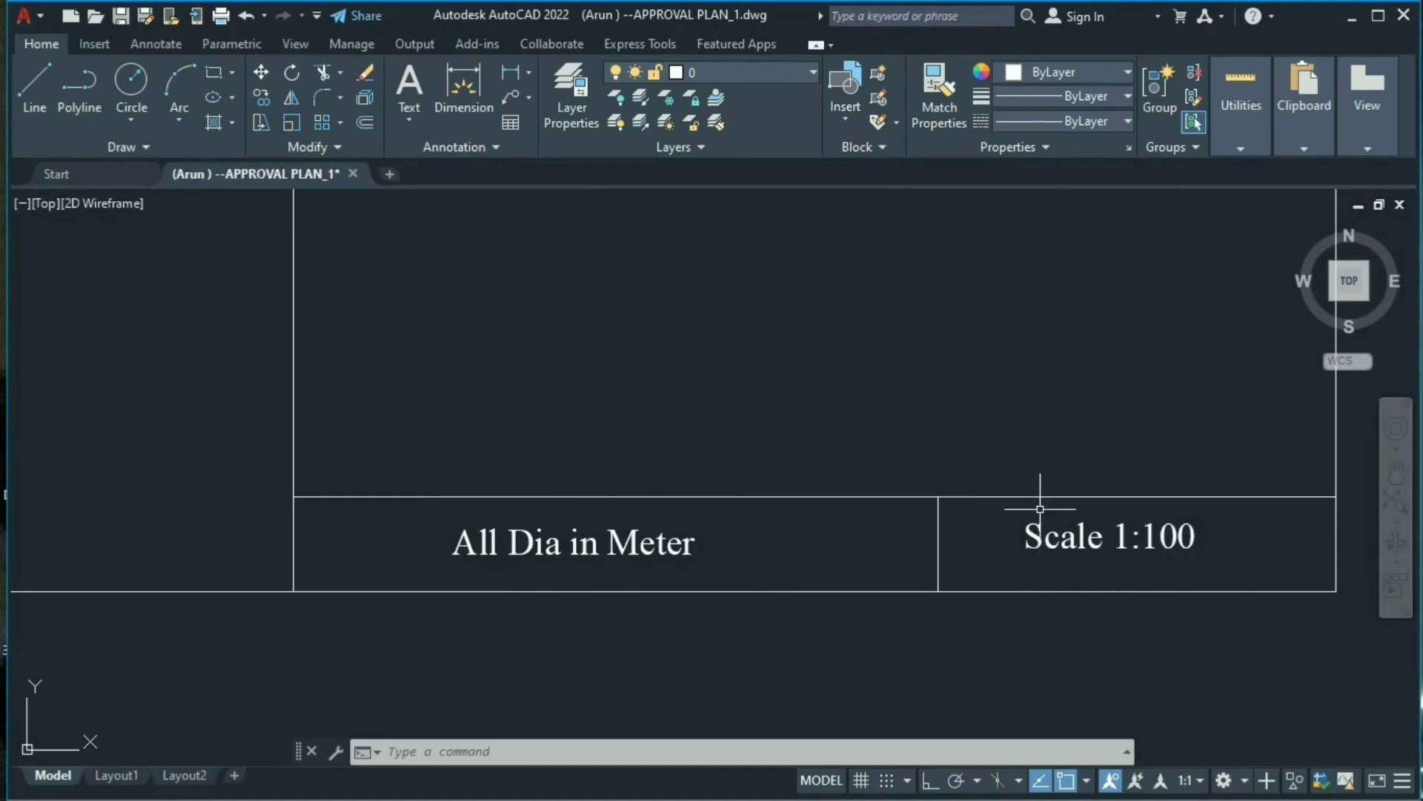
scroll(945, 596, down, 6)
scroll(945, 595, down, 3)
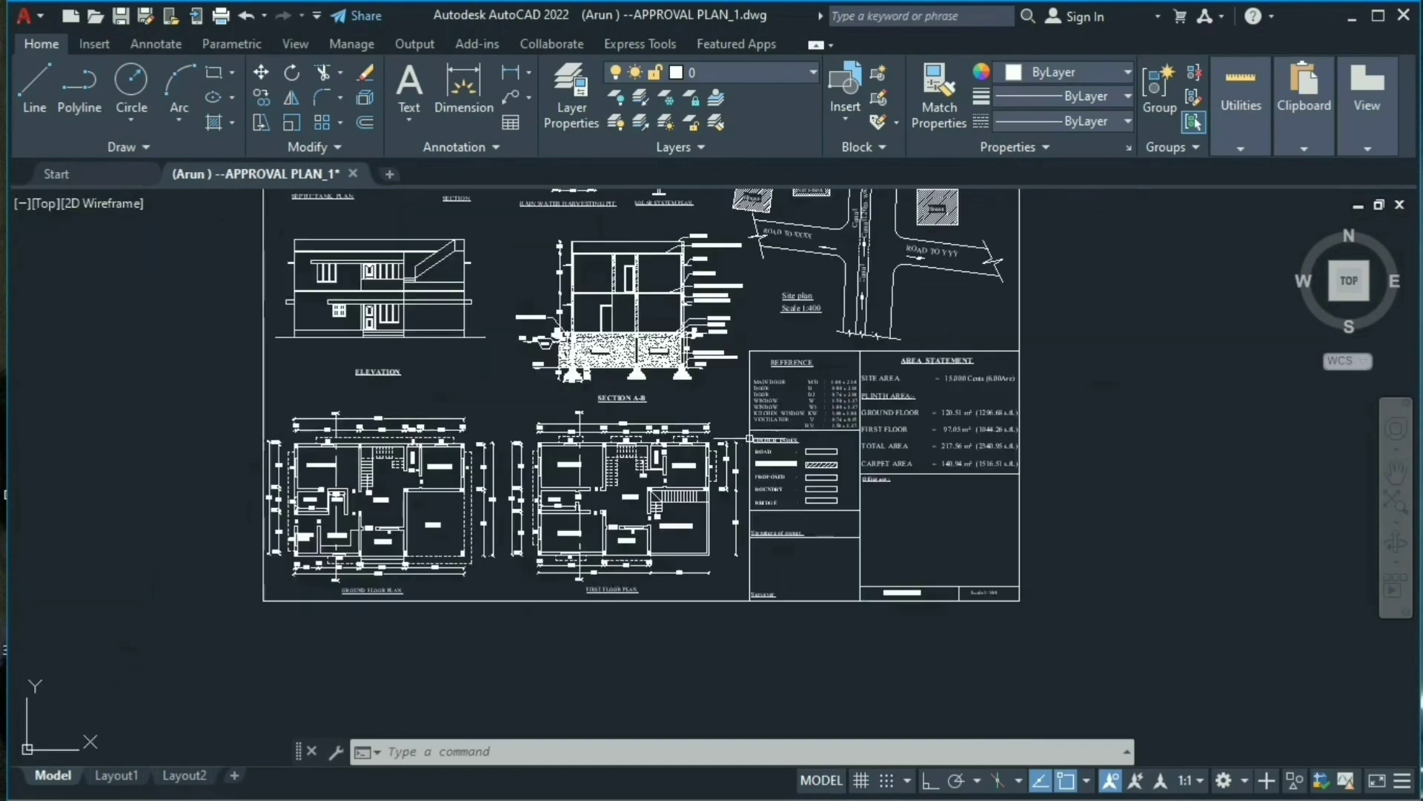
scroll(741, 524, down, 1)
middle_drag(741, 524, 774, 580)
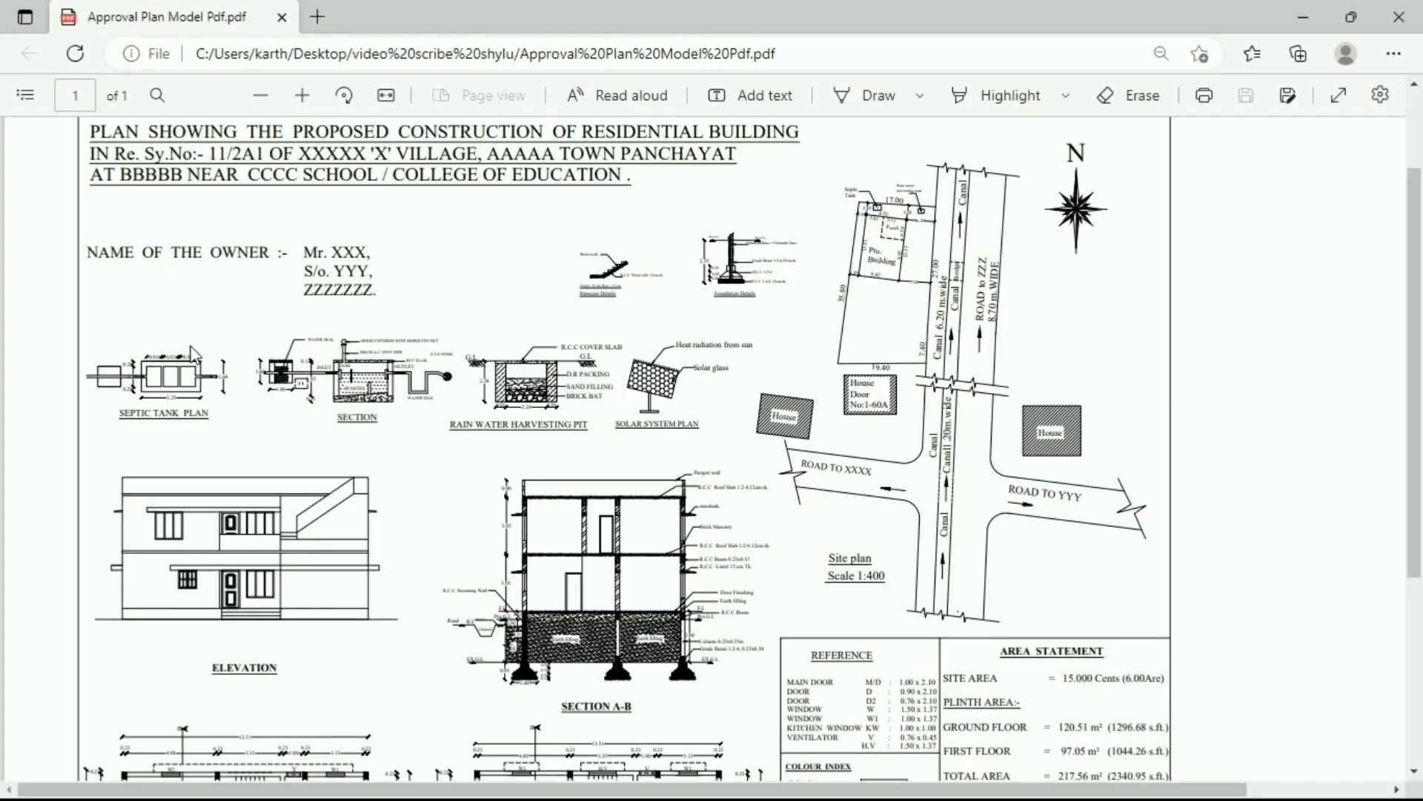